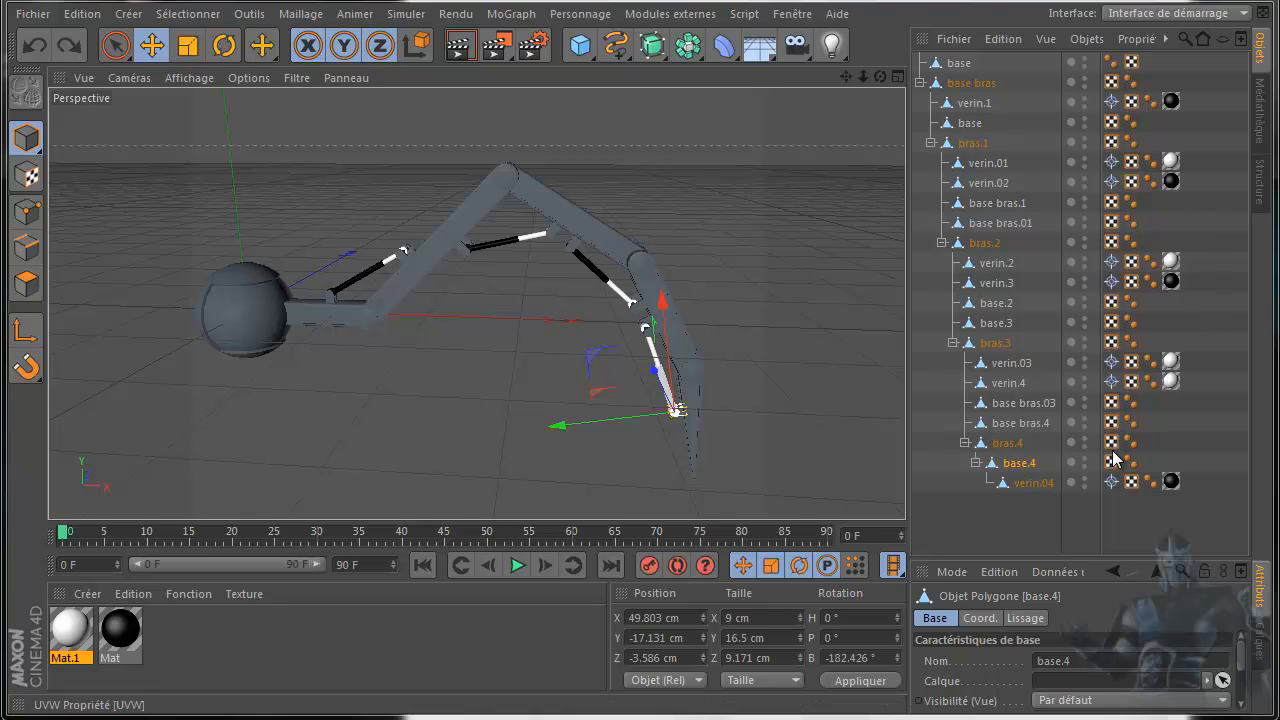
# Step: Add a floor object (Sol) to the scene beneath the articulated arm
pyautogui.click(992, 222)
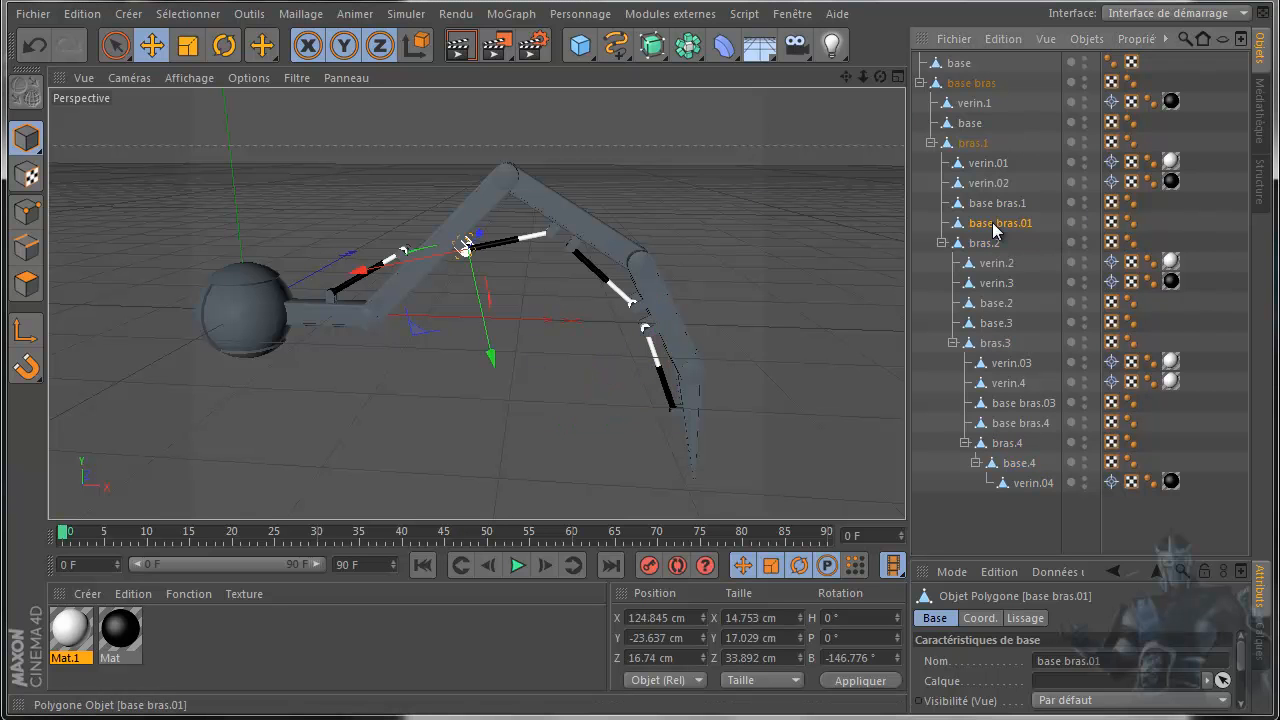
pyautogui.click(993, 203)
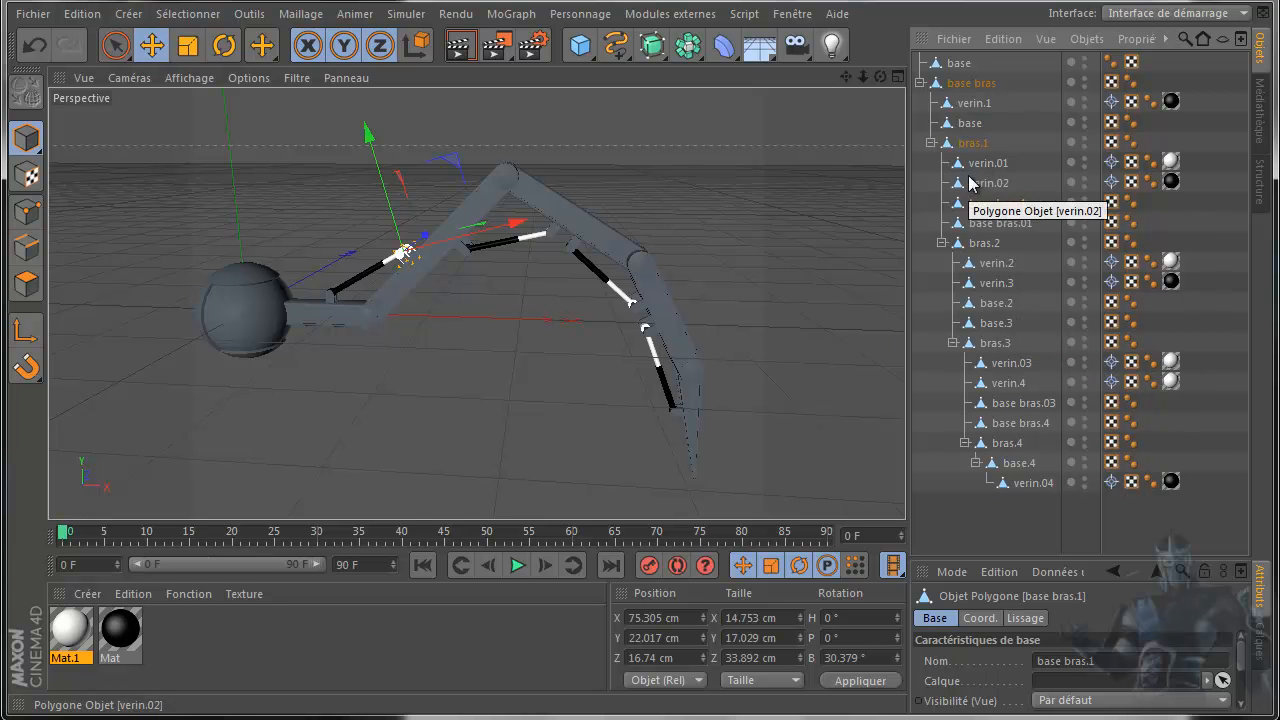
pyautogui.click(760, 47)
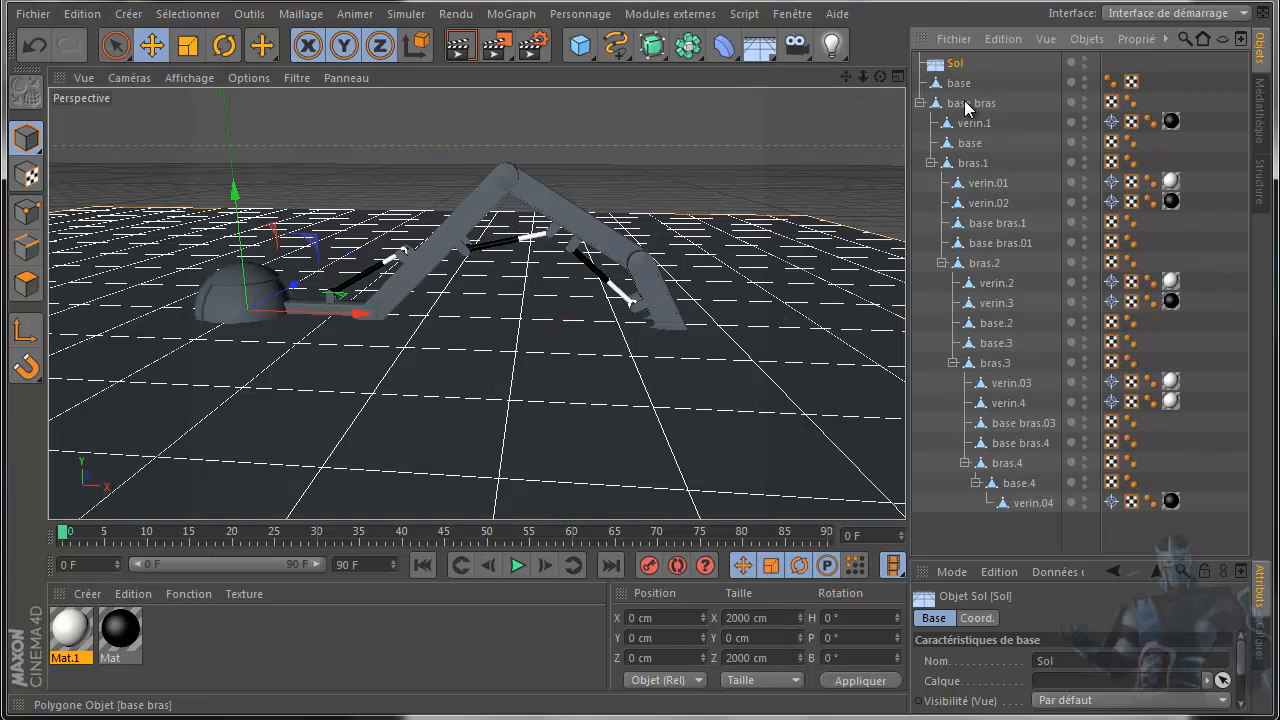
# Step: Raise base and base bras together along Y to about 181 cm above the floor
pyautogui.click(962, 84)
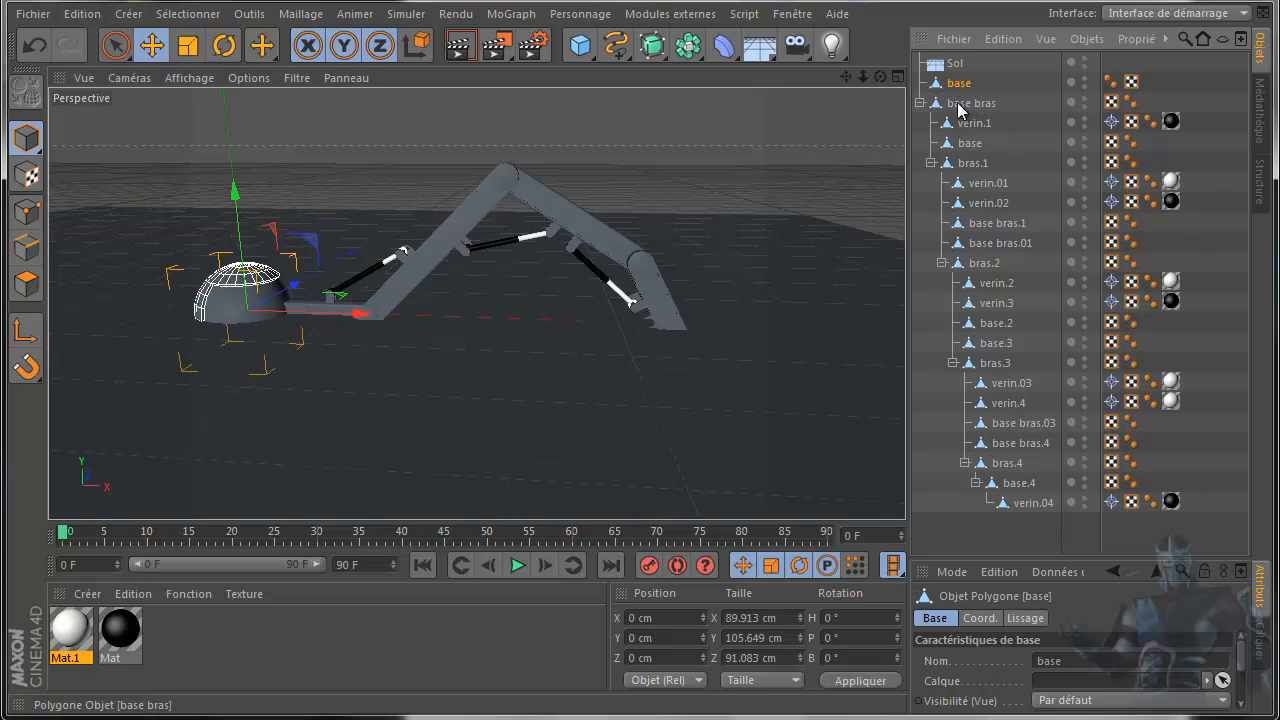
pyautogui.keyDown('ctrl'); pyautogui.click(958, 104); pyautogui.keyUp('ctrl')
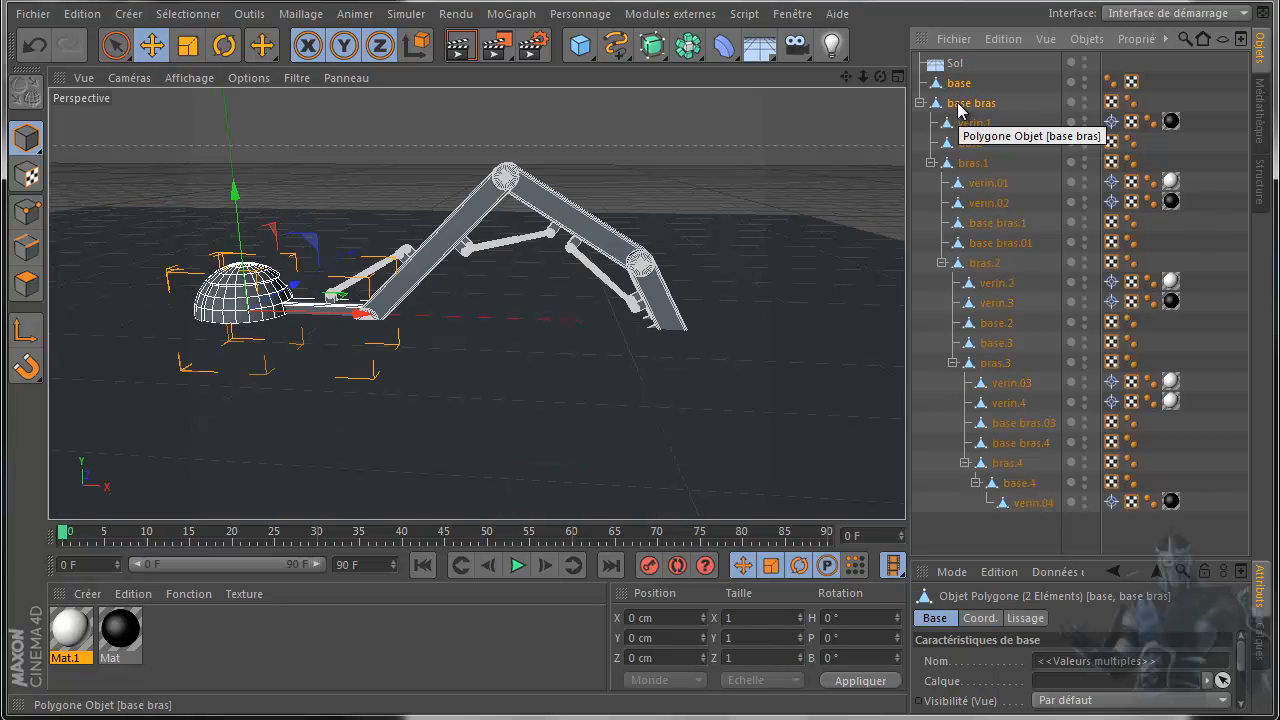
pyautogui.moveTo(234, 190); pyautogui.dragTo(243, 92)
pyautogui.moveTo(640, 388); pyautogui.dragTo(640, 391)
pyautogui.moveTo(846, 77); pyautogui.dragTo(641, 393)
# Step: In the front view, fine-tune the height of base and base bras to about 185 cm so the leg's tip rests on the floor line
pyautogui.middleClick(592, 393)
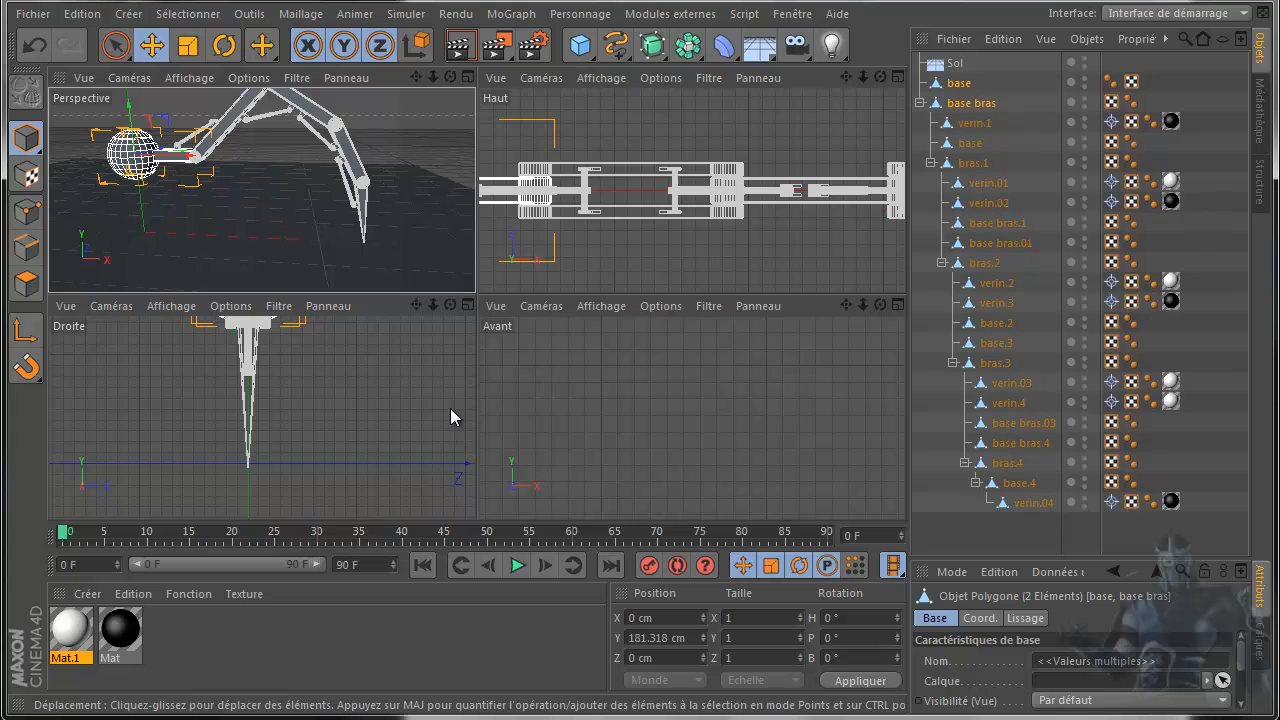
pyautogui.middleClick(587, 363)
pyautogui.scroll(-6, 587, 358)
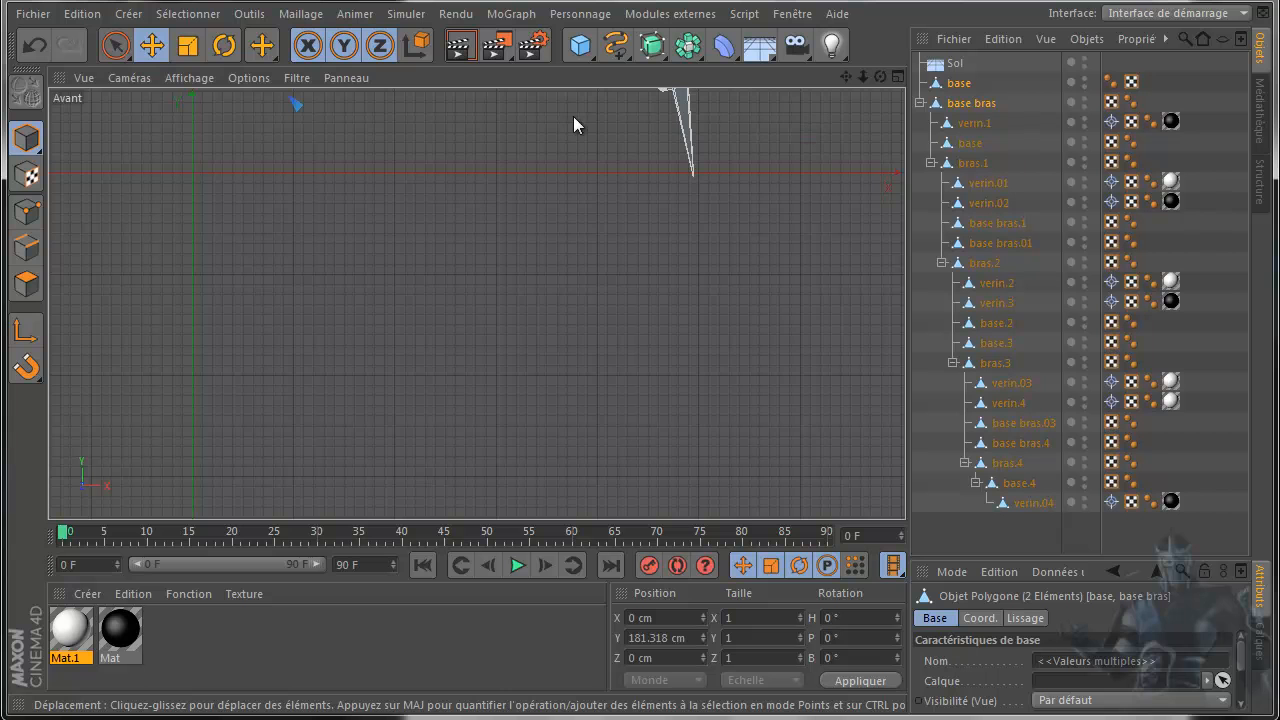
pyautogui.moveTo(845, 76); pyautogui.dragTo(641, 392)
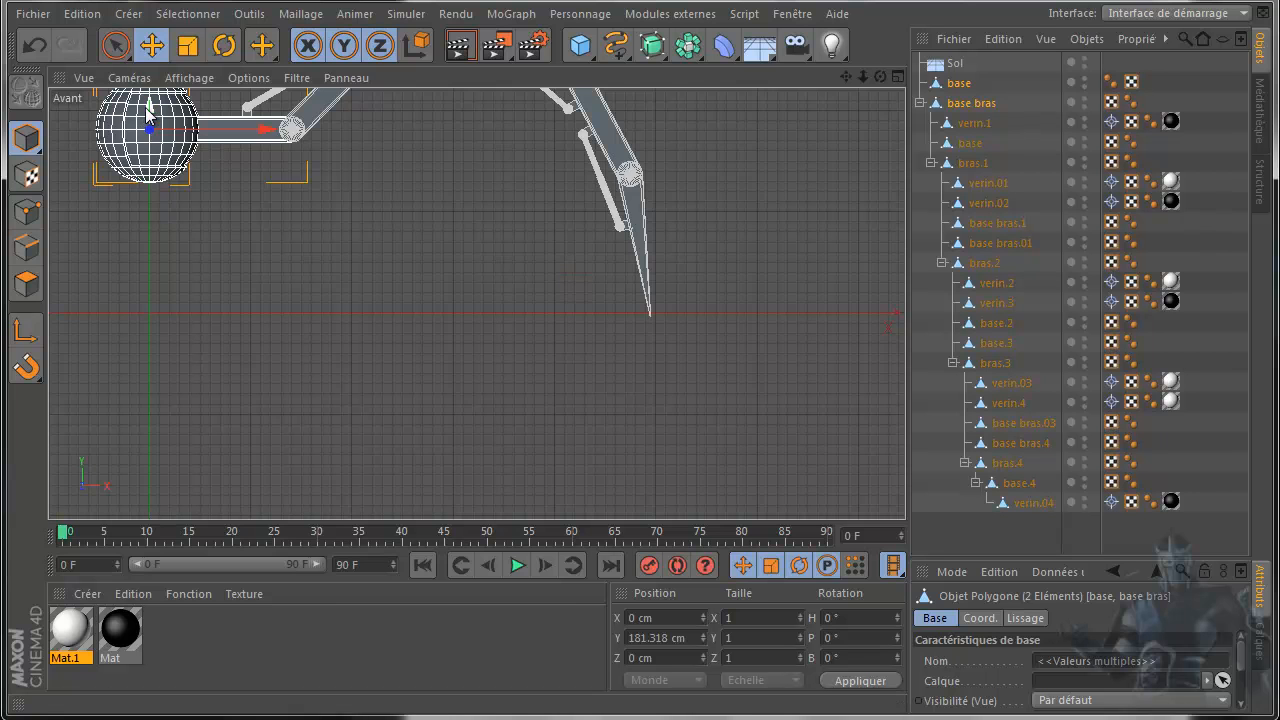
pyautogui.moveTo(147, 110); pyautogui.dragTo(147, 111)
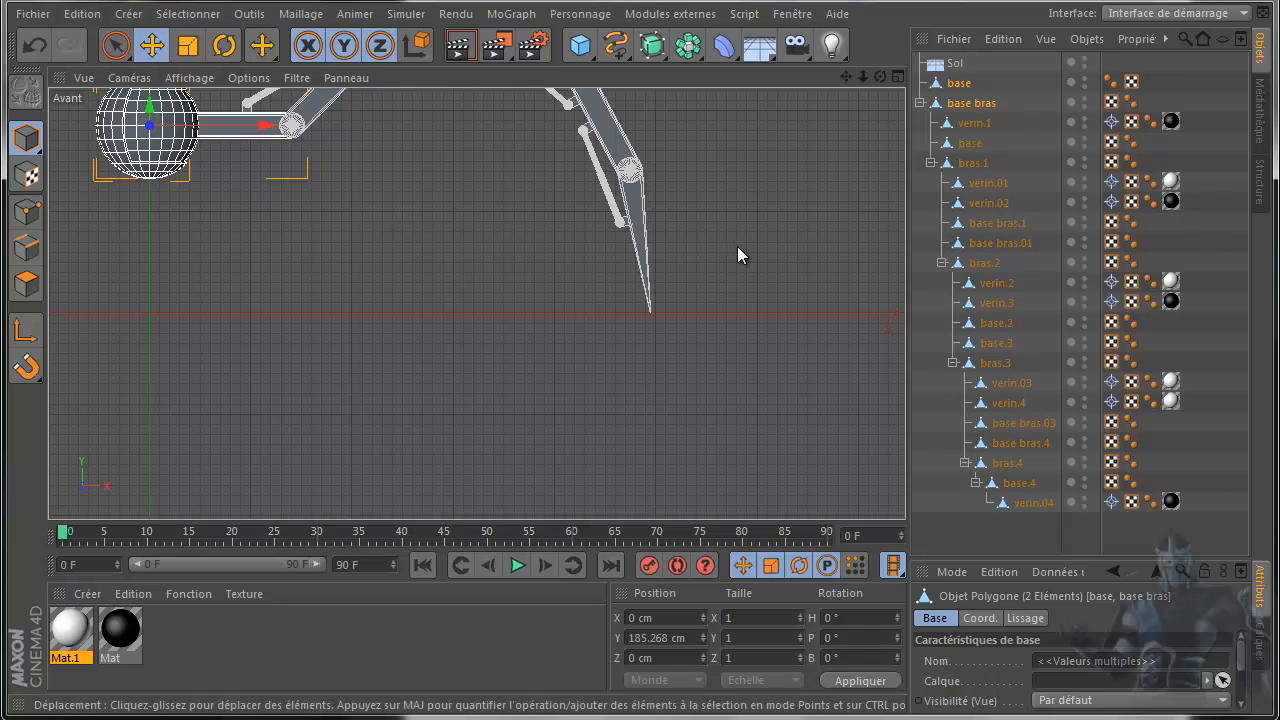
# Step: Return to the perspective view, collapse the base bras hierarchy and deselect all objects
pyautogui.middleClick(267, 244)
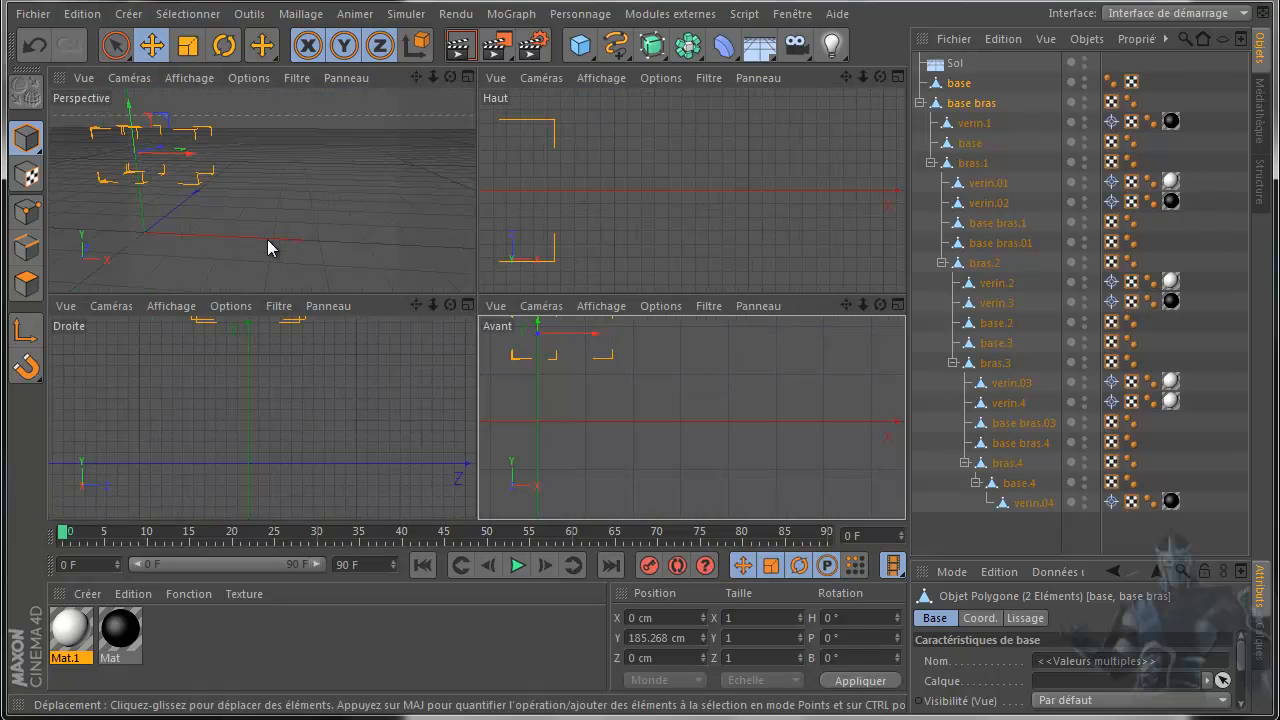
pyautogui.middleClick(267, 239)
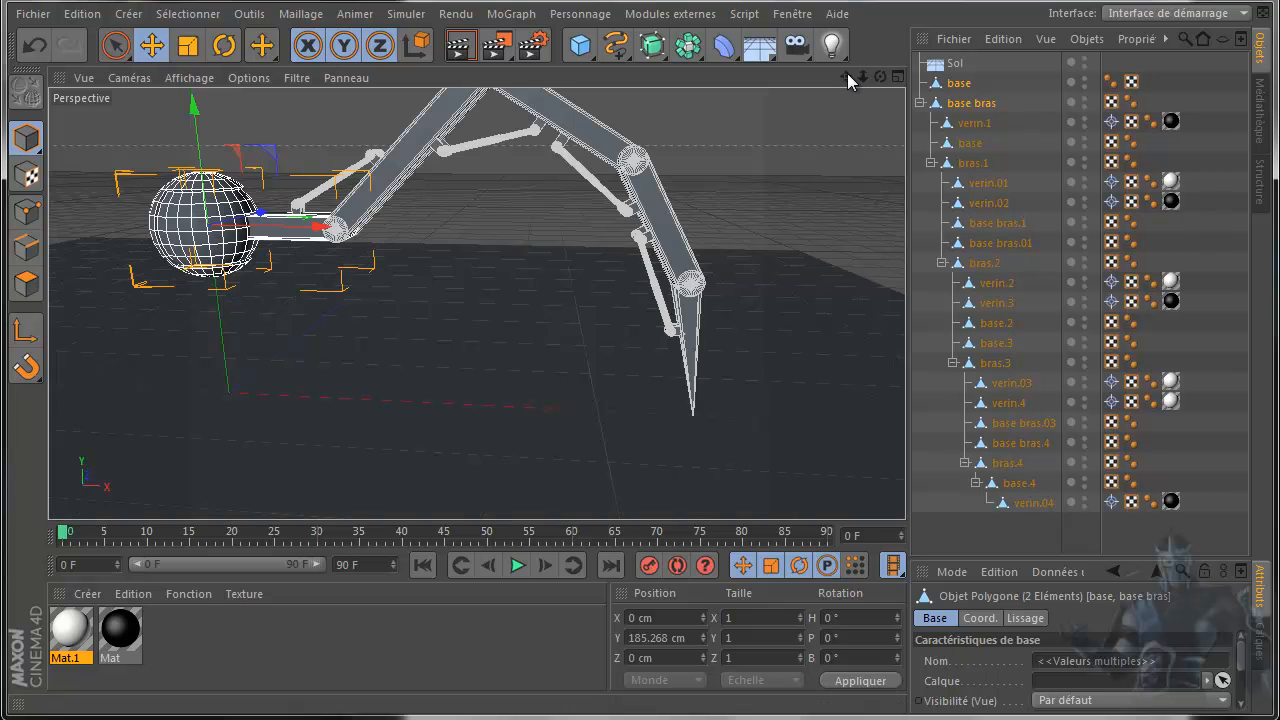
pyautogui.moveTo(643, 393); pyautogui.dragTo(642, 392)
pyautogui.moveTo(880, 79); pyautogui.dragTo(638, 390)
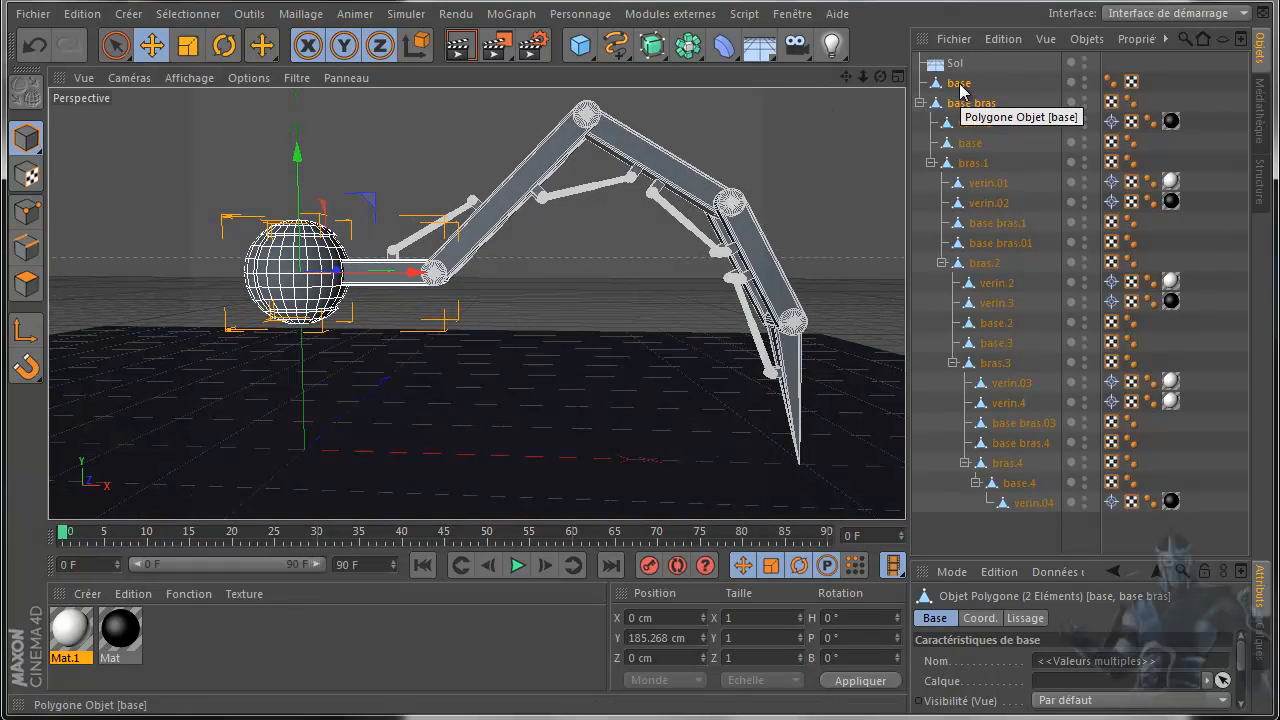
pyautogui.click(920, 103)
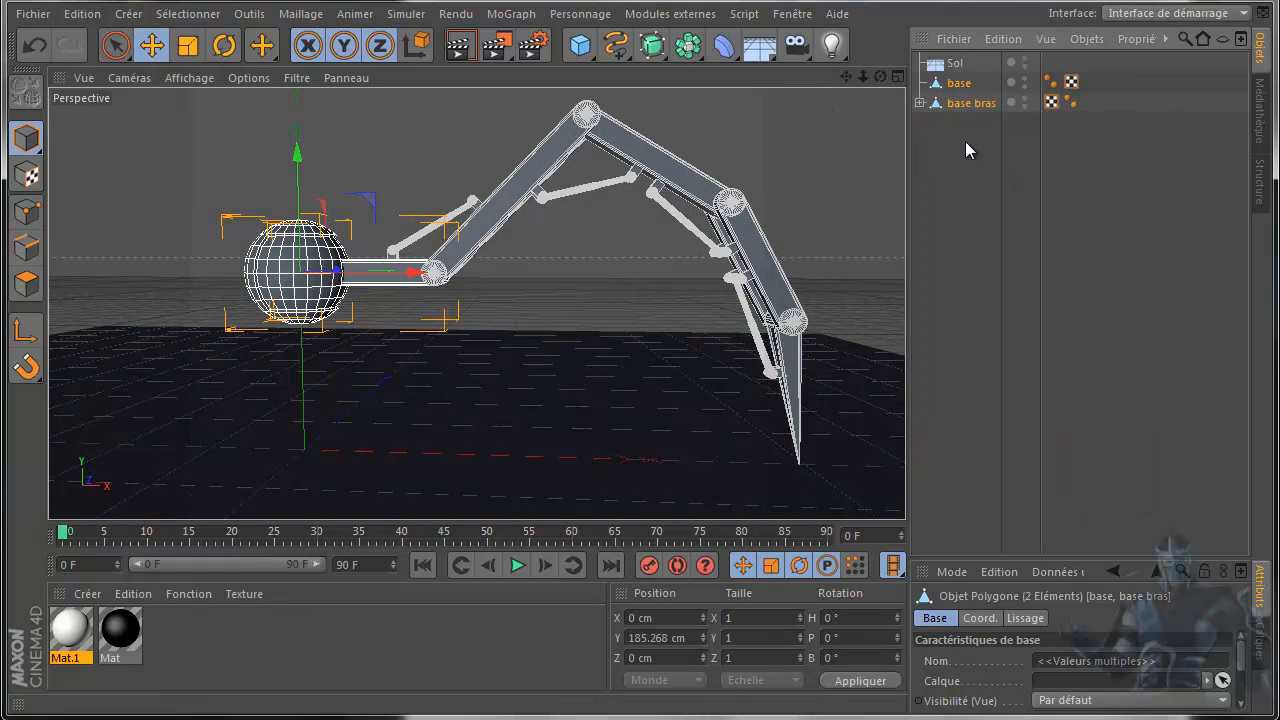
pyautogui.click(953, 209)
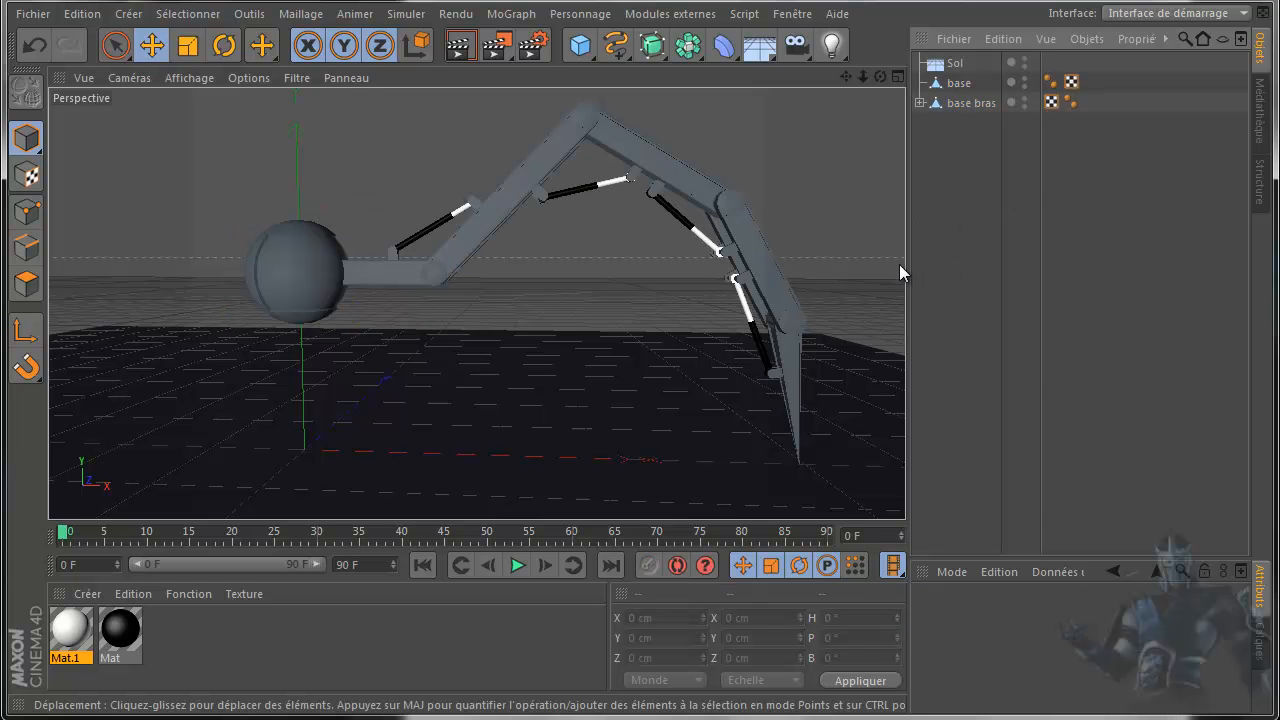
# Step: Activate the Joint tool (Outil Articulations) and show the front view in wireframe, close up on the sphere
pyautogui.click(582, 14)
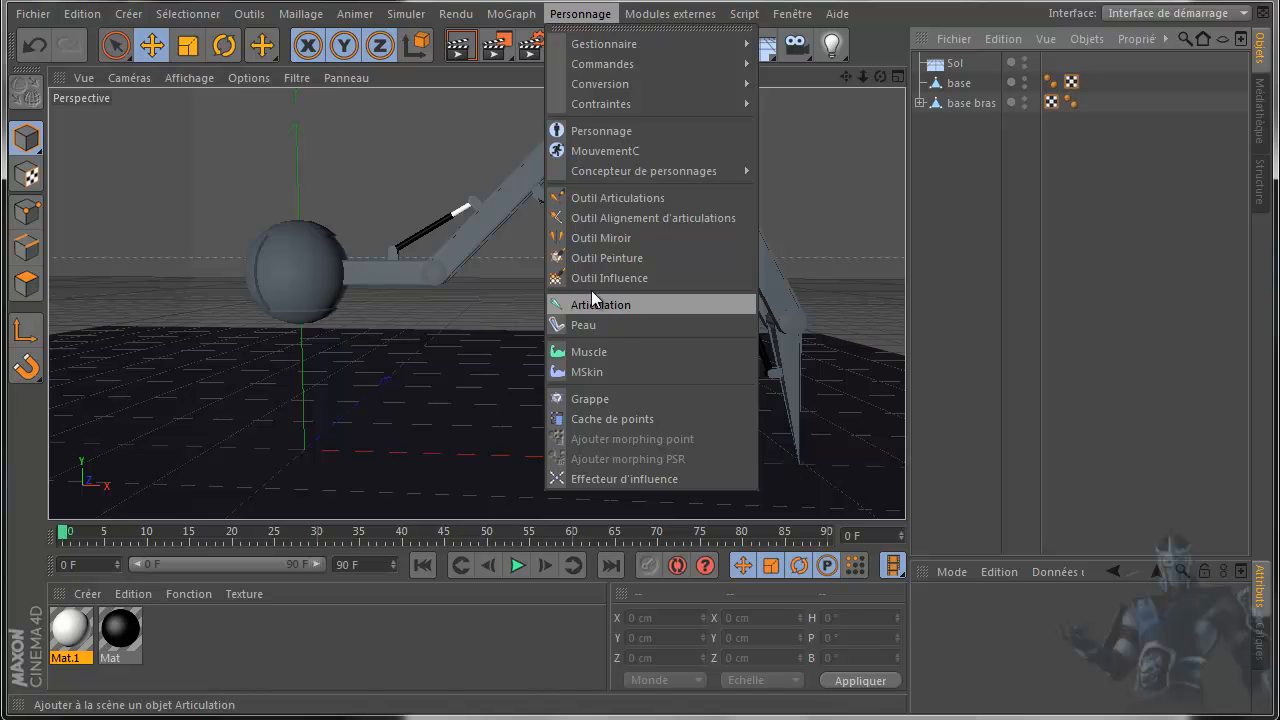
pyautogui.click(598, 200)
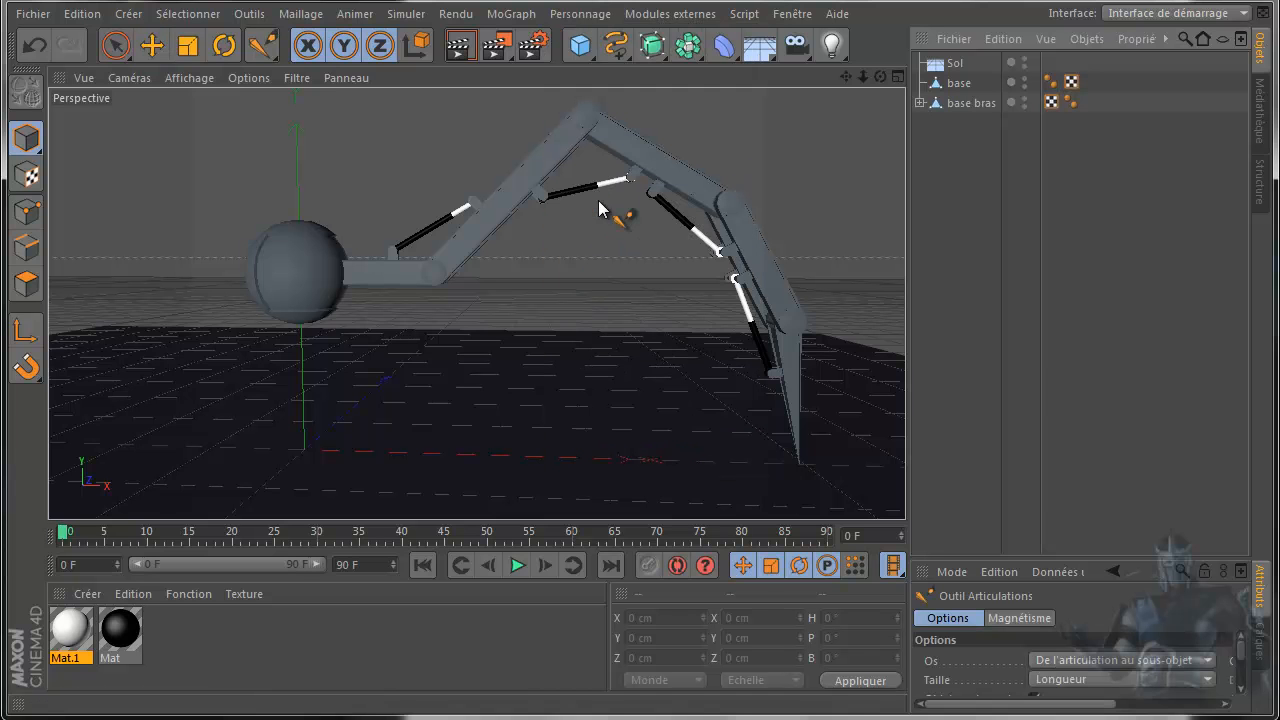
pyautogui.middleClick(258, 311)
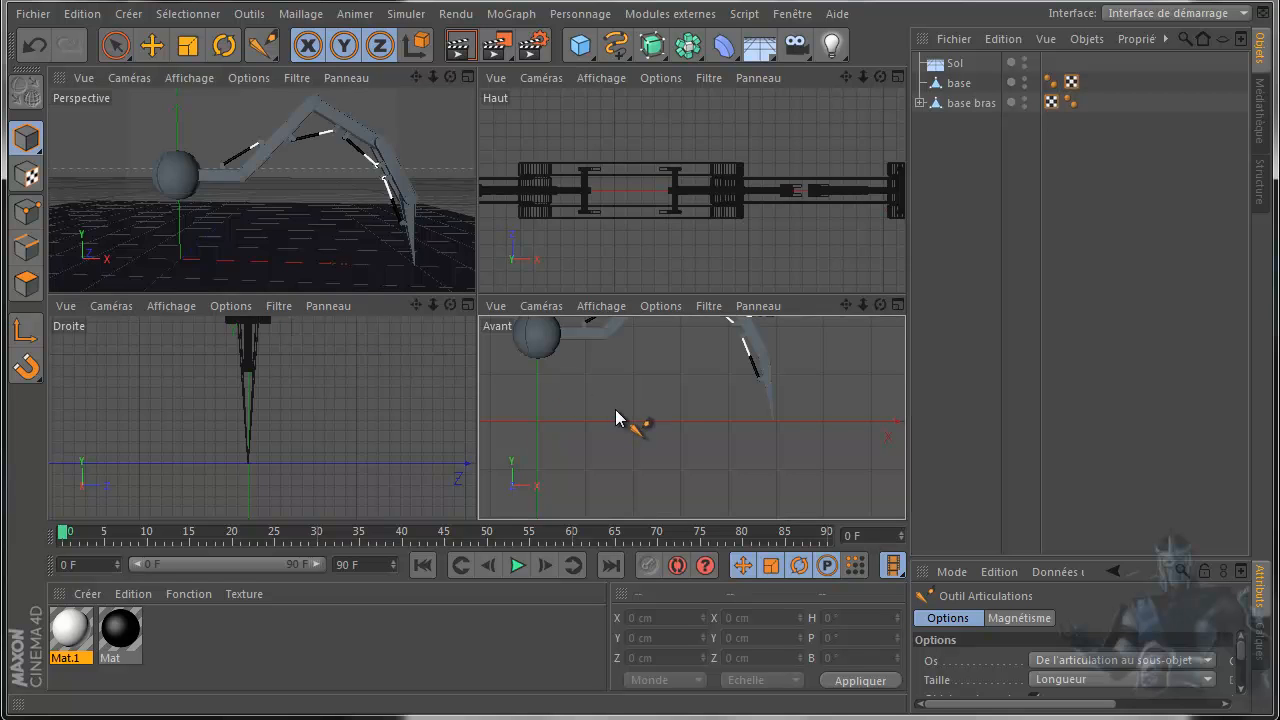
pyautogui.middleClick(615, 420)
pyautogui.moveTo(847, 78); pyautogui.dragTo(660, 390)
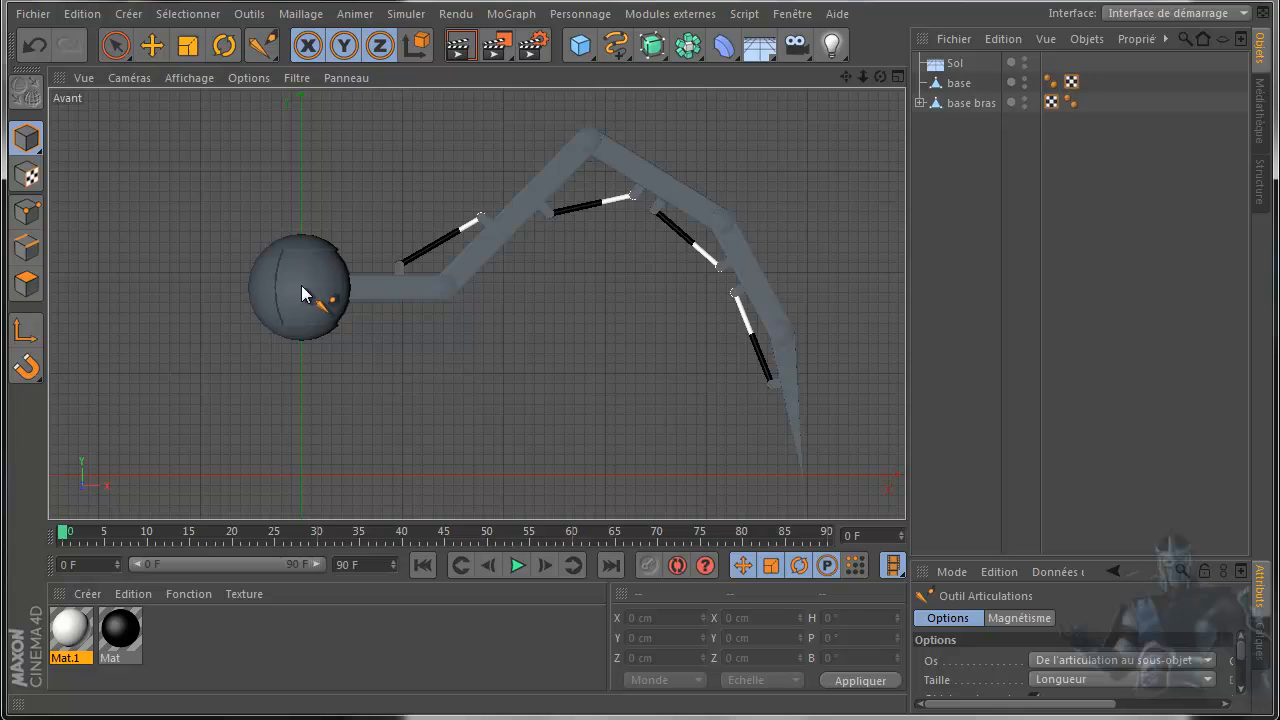
pyautogui.scroll(8, 303, 293)
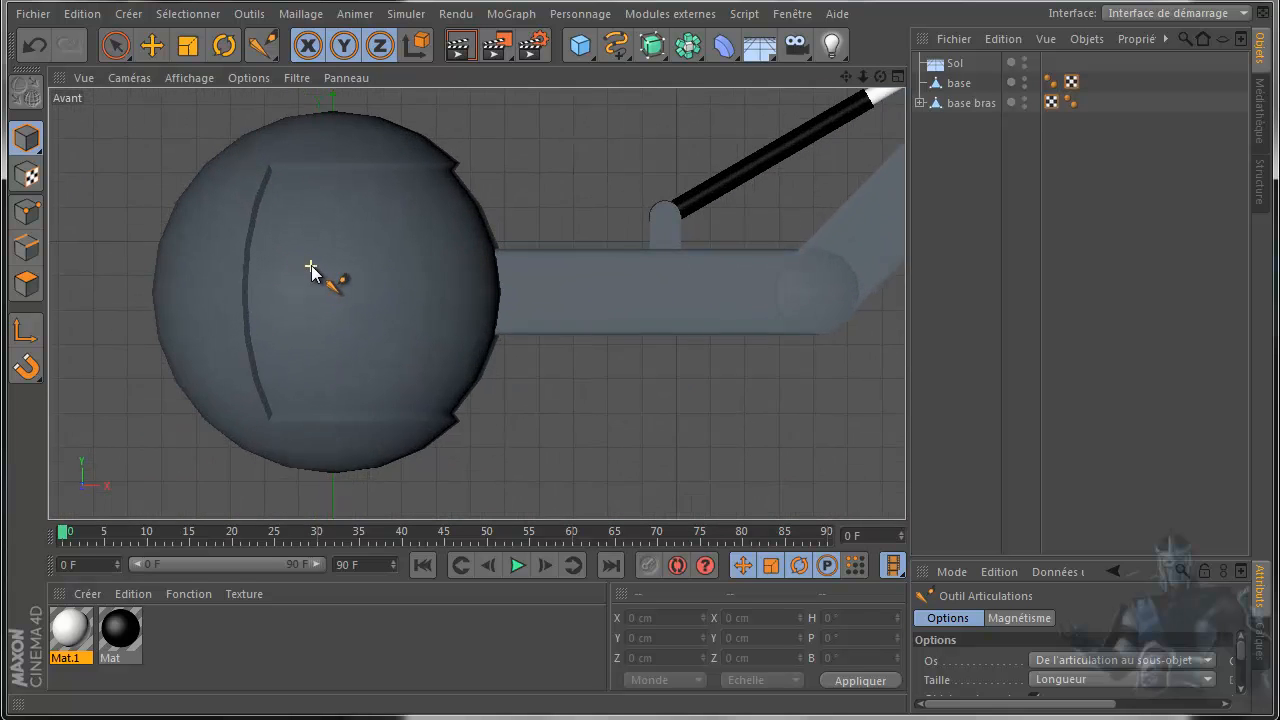
pyautogui.scroll(2, 311, 270)
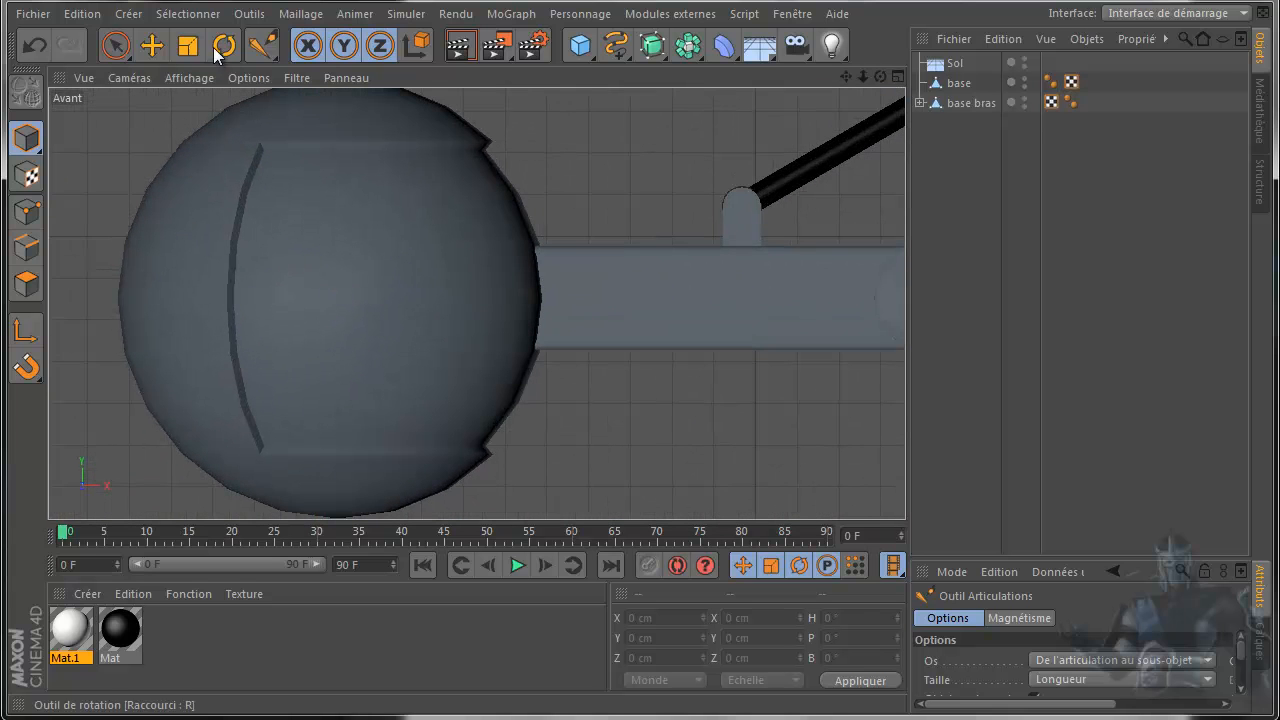
pyautogui.click(190, 78)
pyautogui.click(194, 228)
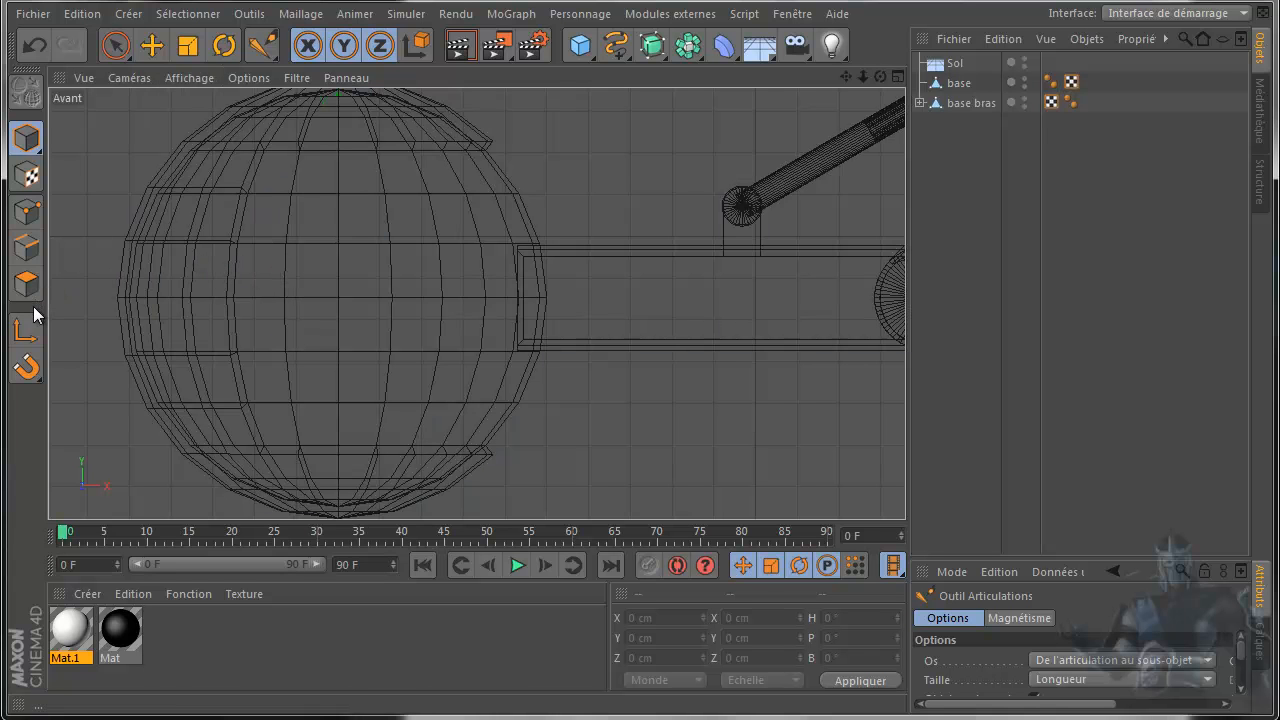
# Step: Enable snapping and add snapping to points (Magnétiser aux points)
pyautogui.moveTo(26, 367); pyautogui.dragTo(103, 315)
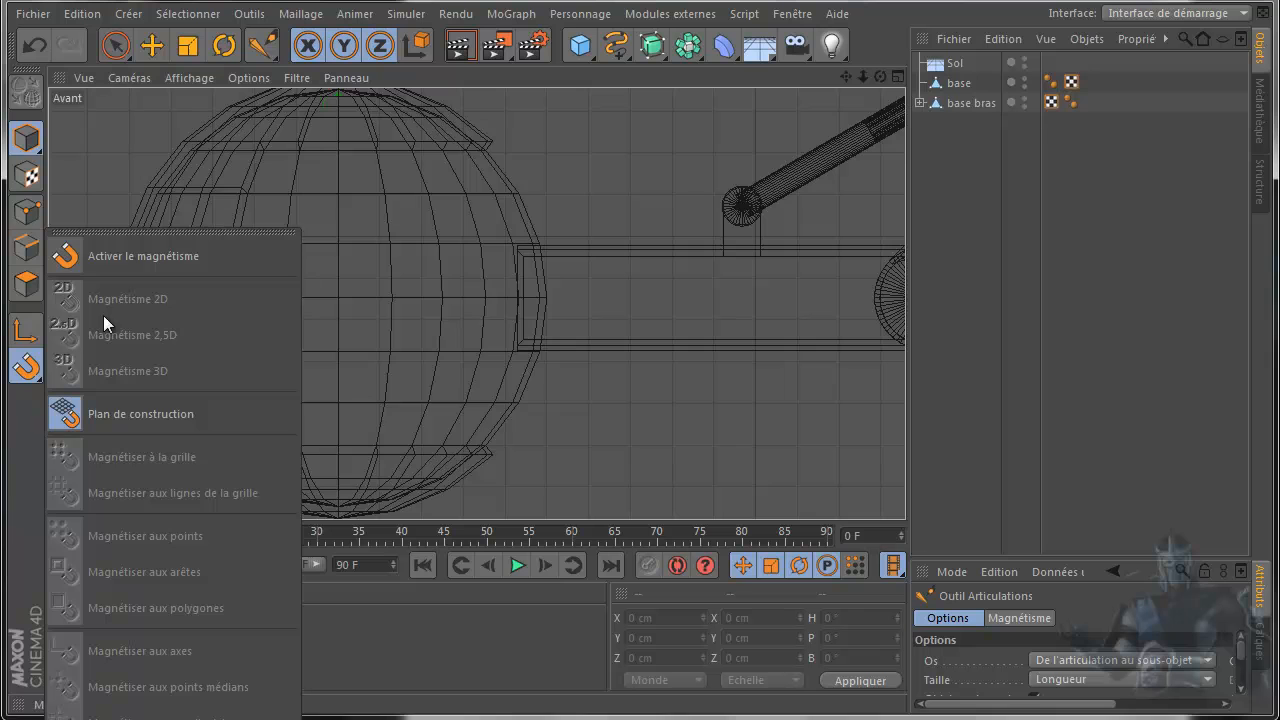
pyautogui.click(181, 234)
pyautogui.click(134, 247)
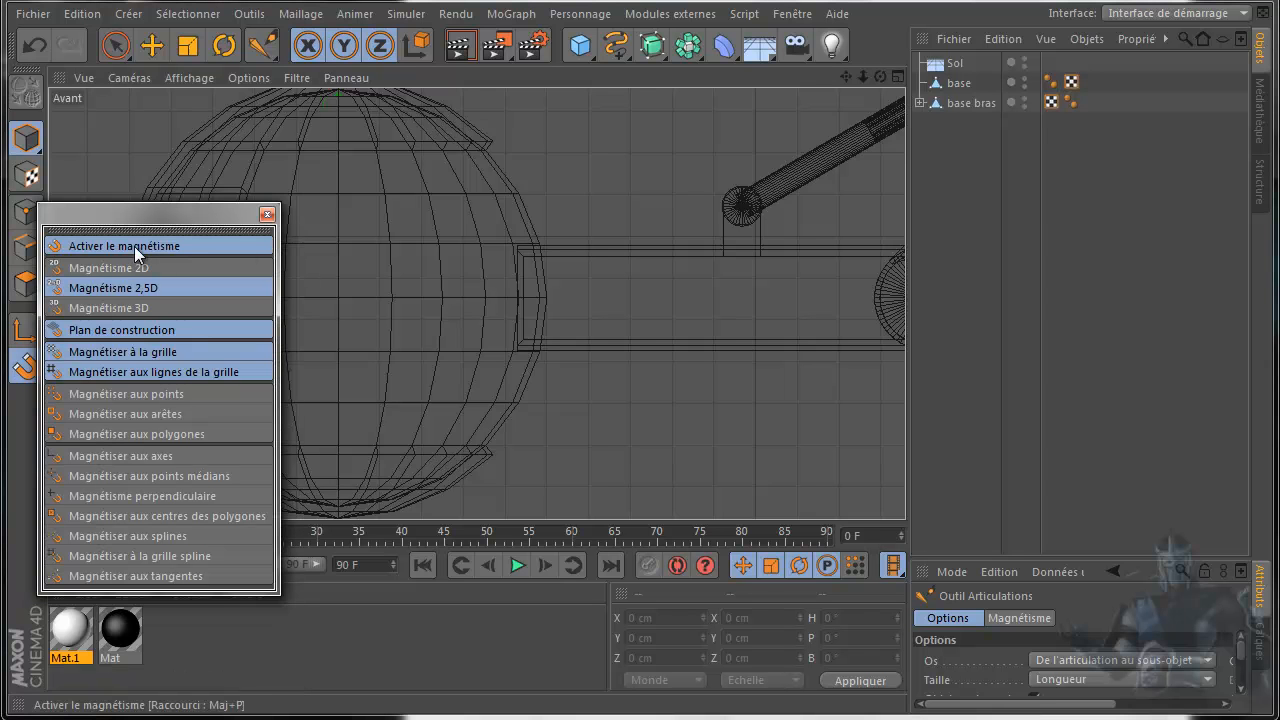
pyautogui.click(123, 393)
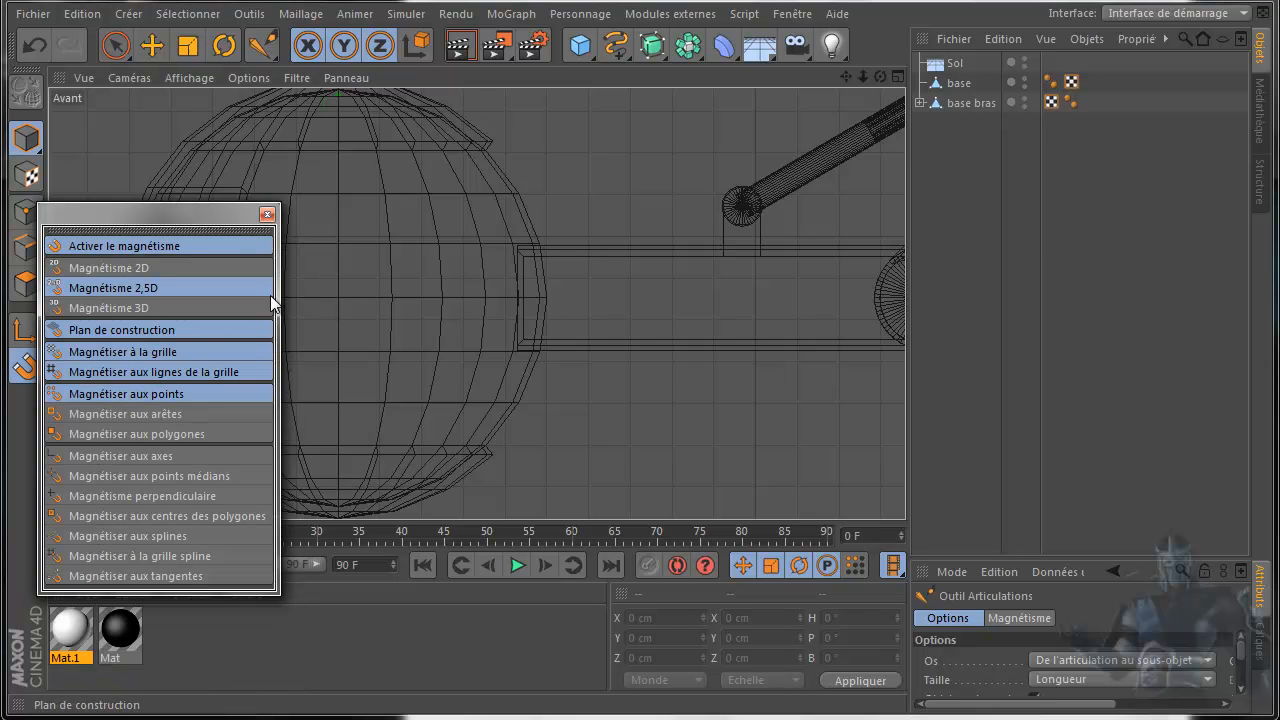
pyautogui.click(267, 215)
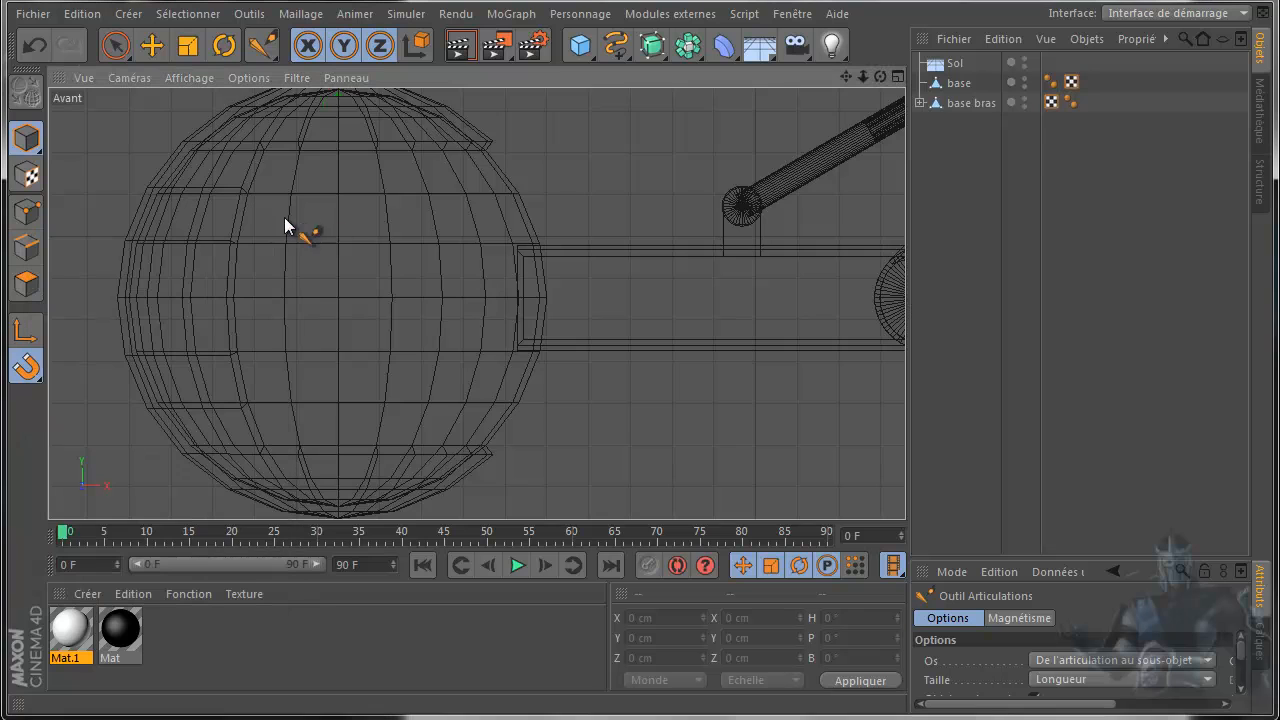
# Step: Place the first three joints at the sphere's center, the pivot ending the horizontal arm and the topmost elbow pivot
pyautogui.click(340, 303)
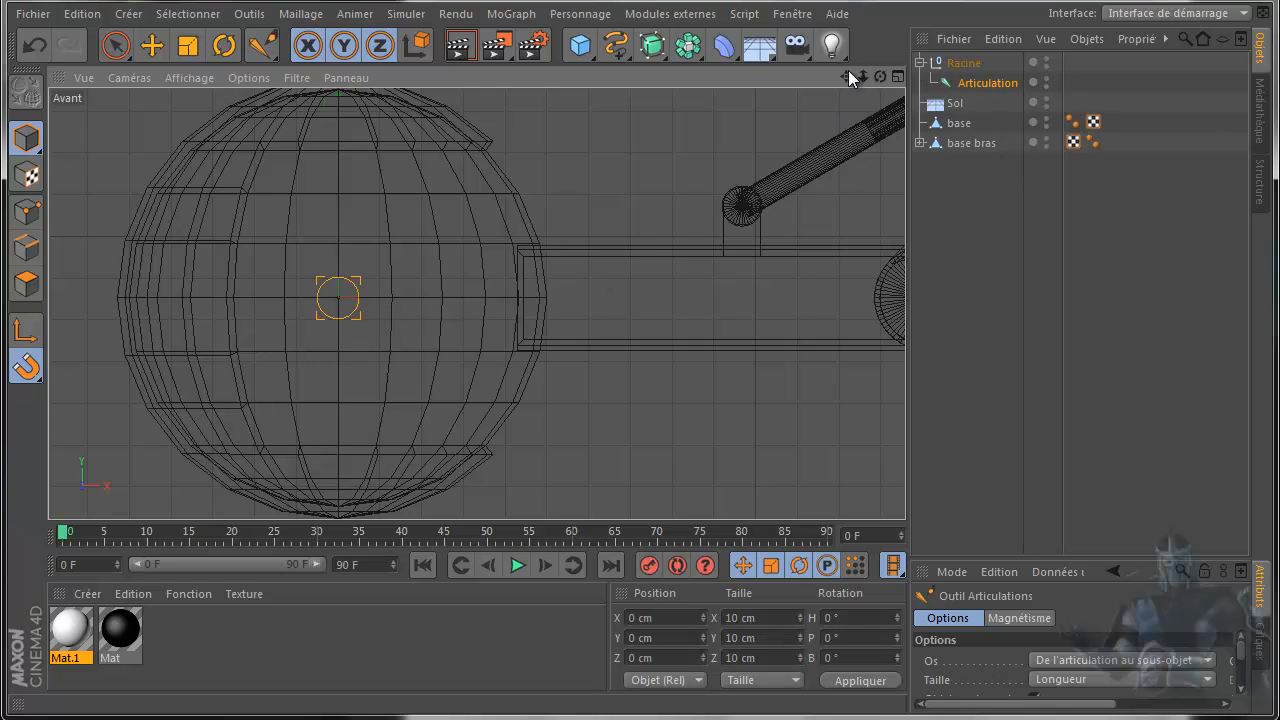
pyautogui.moveTo(846, 76); pyautogui.dragTo(635, 392)
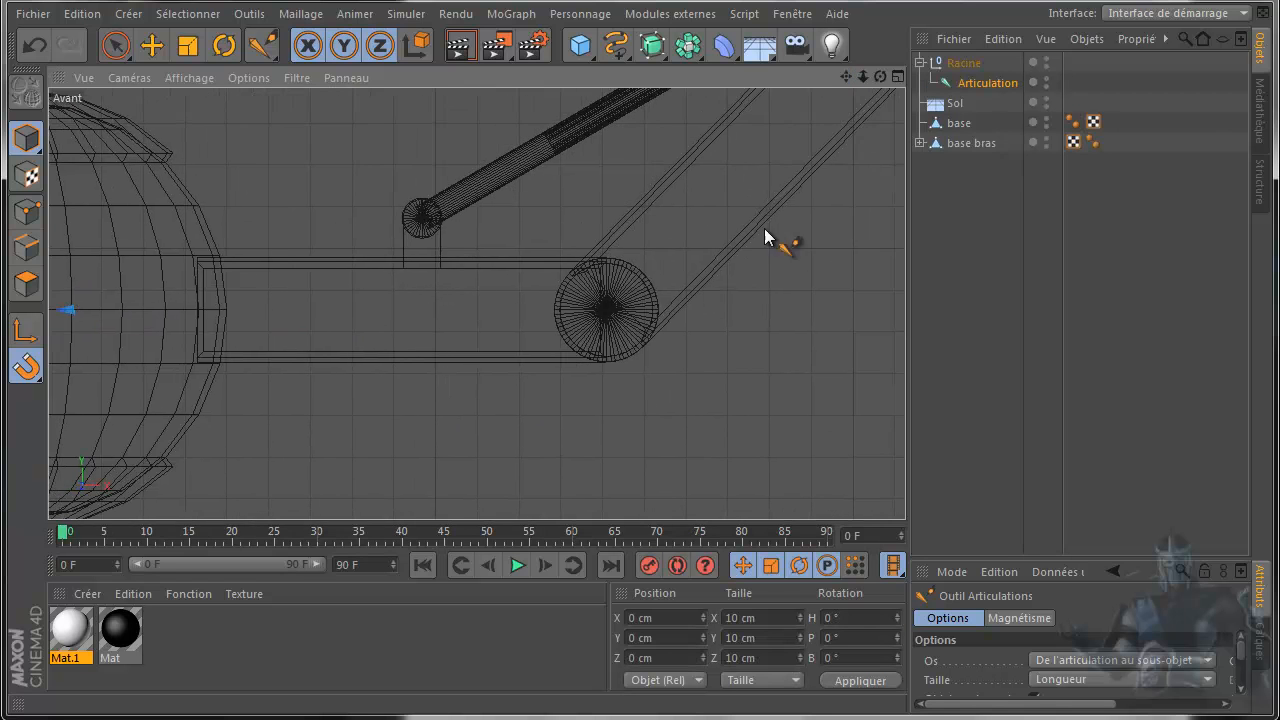
pyautogui.click(607, 307)
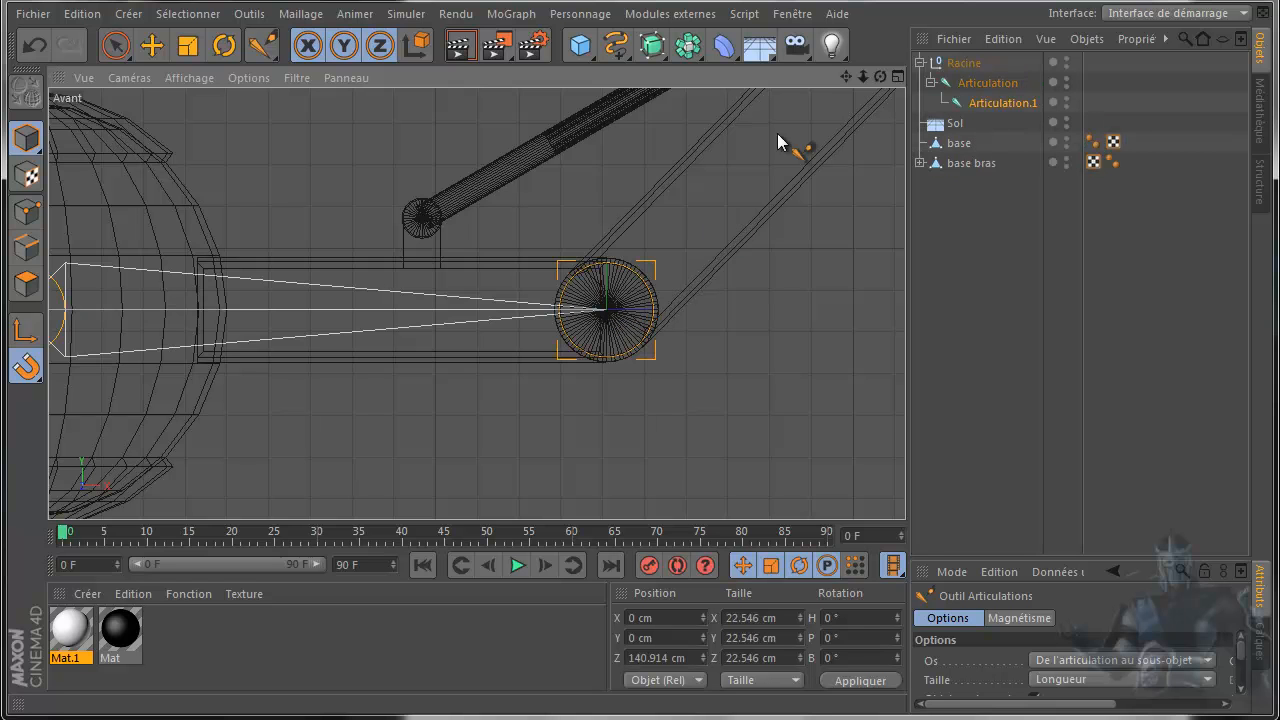
pyautogui.moveTo(847, 76); pyautogui.dragTo(625, 418)
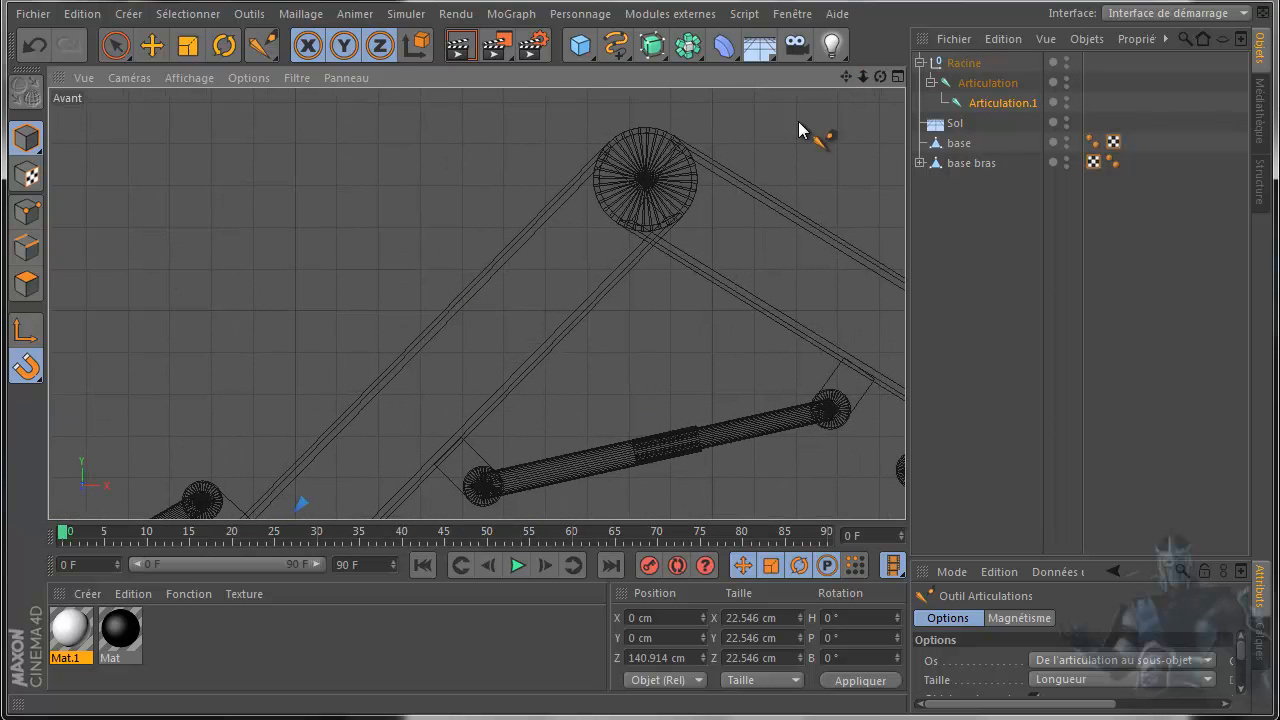
pyautogui.click(645, 184)
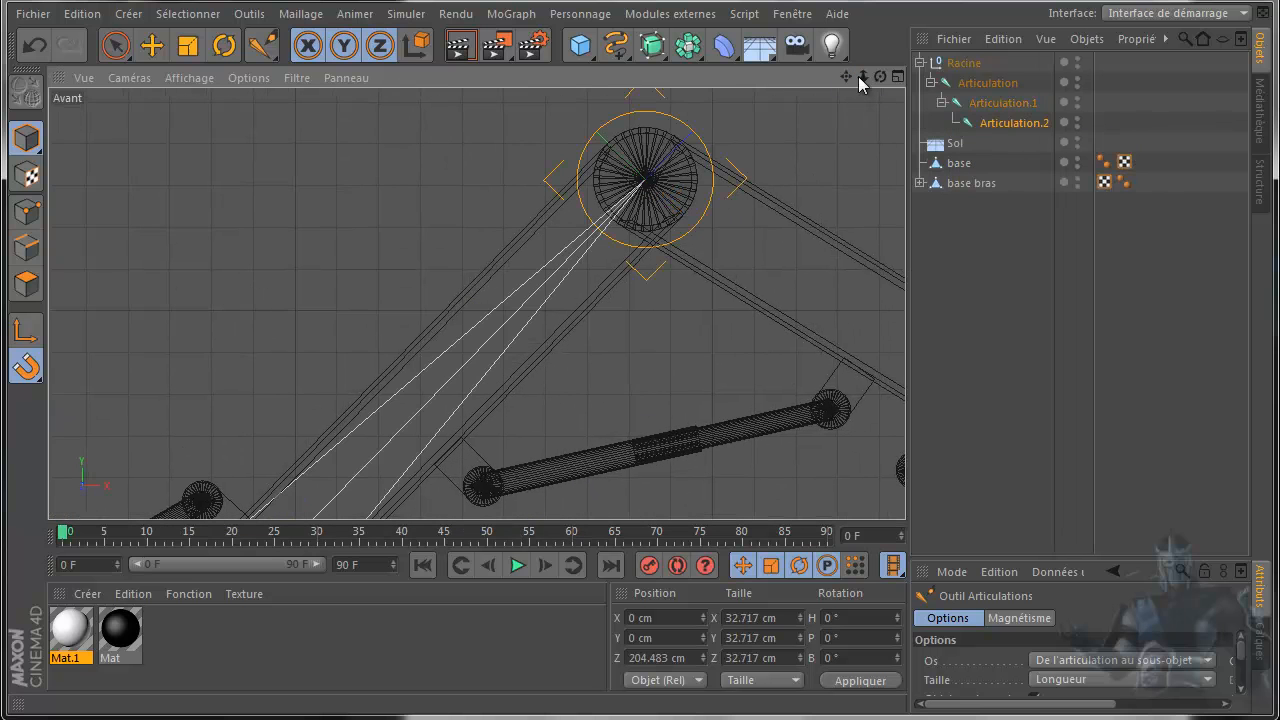
# Step: Add three more joints to the chain, at the next two elbow pivots and at the pointed tip of the arm
pyautogui.moveTo(848, 75); pyautogui.dragTo(632, 125)
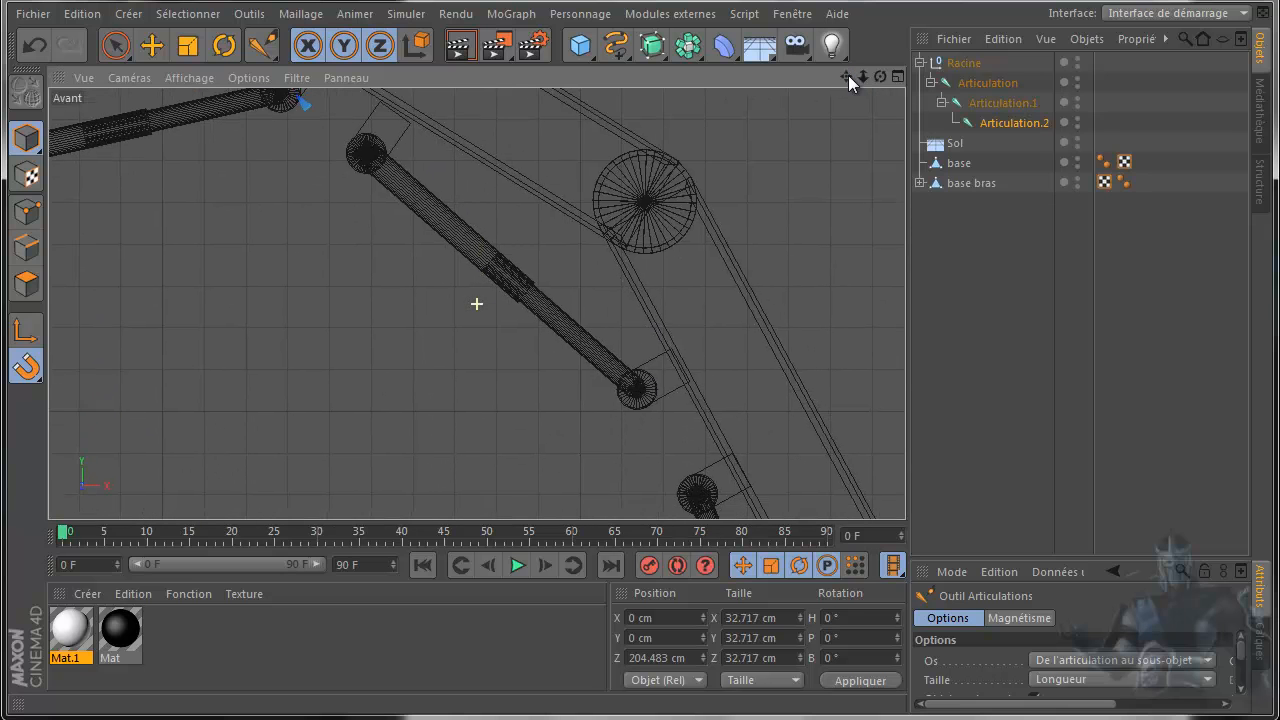
pyautogui.click(649, 205)
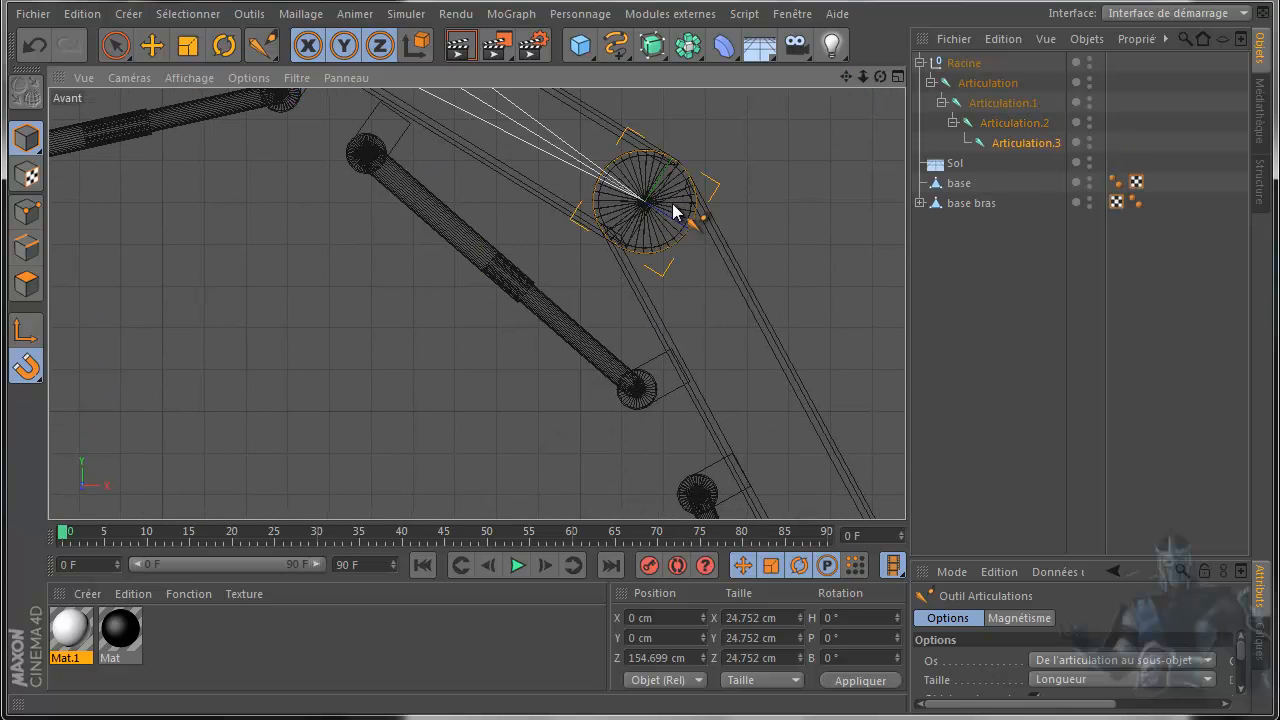
pyautogui.moveTo(847, 76); pyautogui.dragTo(638, 391)
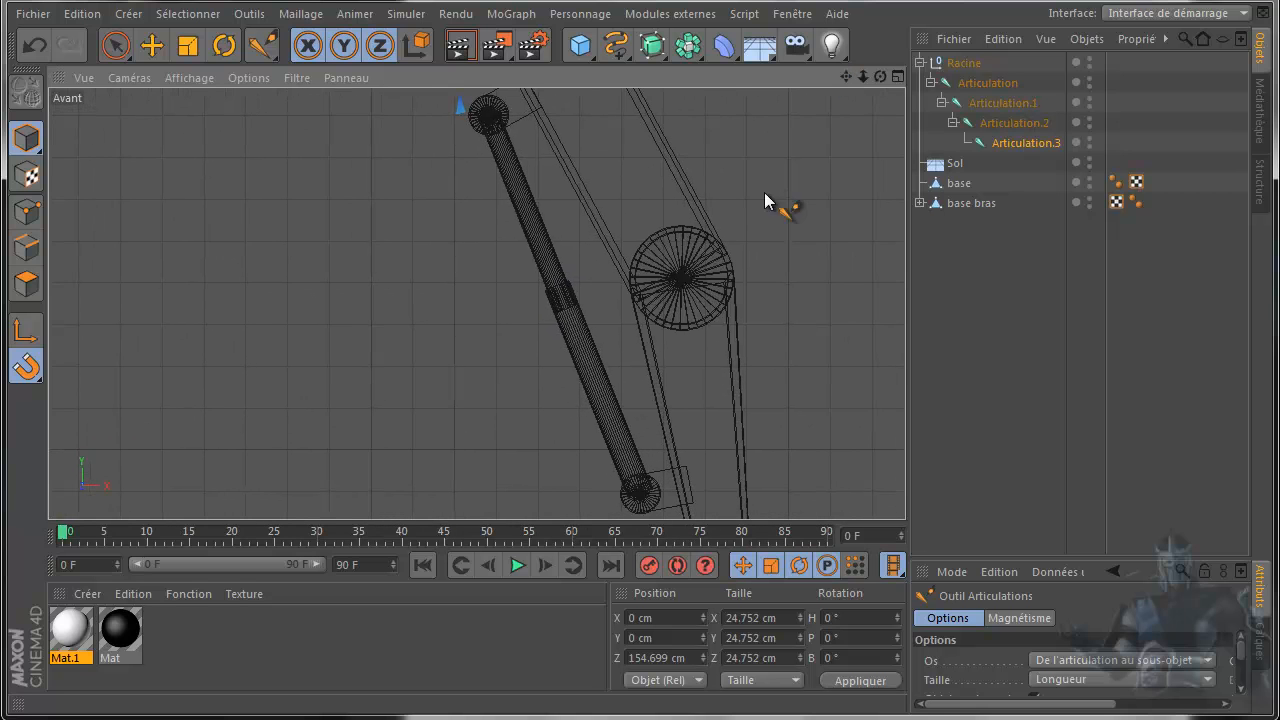
pyautogui.keyDown('ctrl'); pyautogui.click(683, 281); pyautogui.keyUp('ctrl')
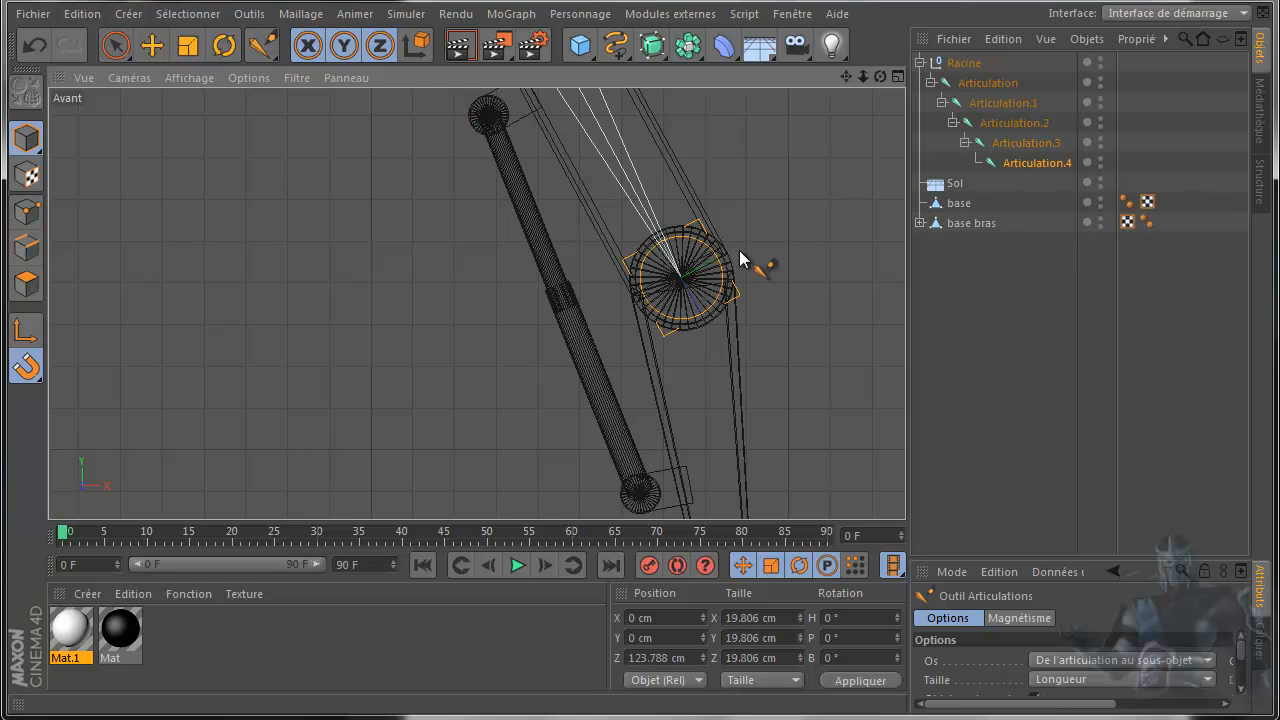
pyautogui.moveTo(845, 76); pyautogui.dragTo(640, 391)
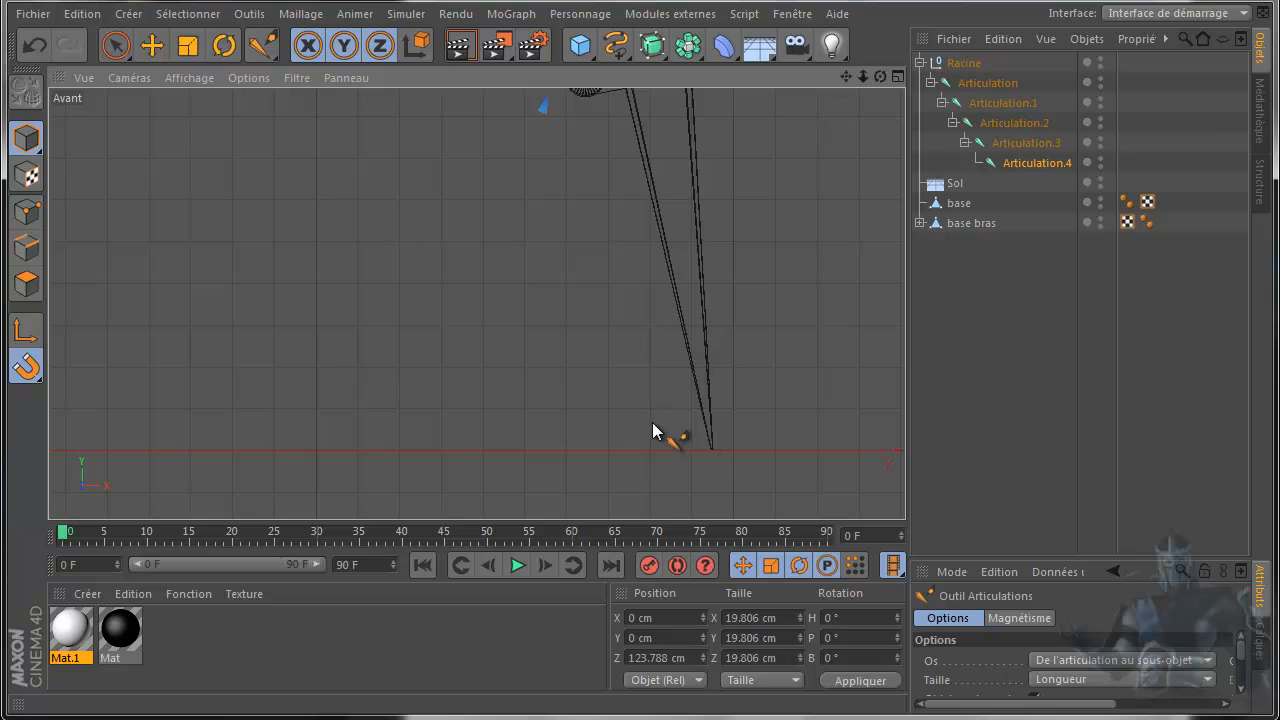
pyautogui.keyDown('ctrl'); pyautogui.click(712, 448); pyautogui.keyUp('ctrl')
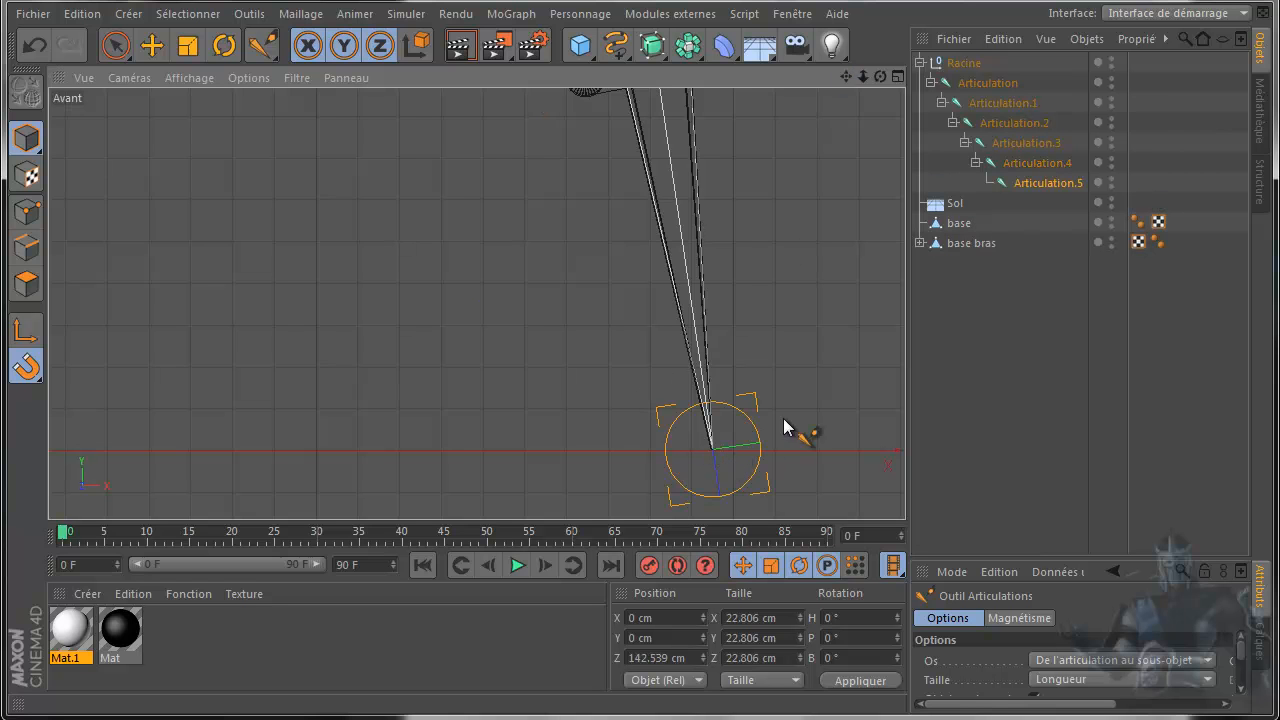
# Step: Try repositioning the tip joint and Articulation.4 with the Move tool and snapping on, and undo the shifts
pyautogui.click(150, 46)
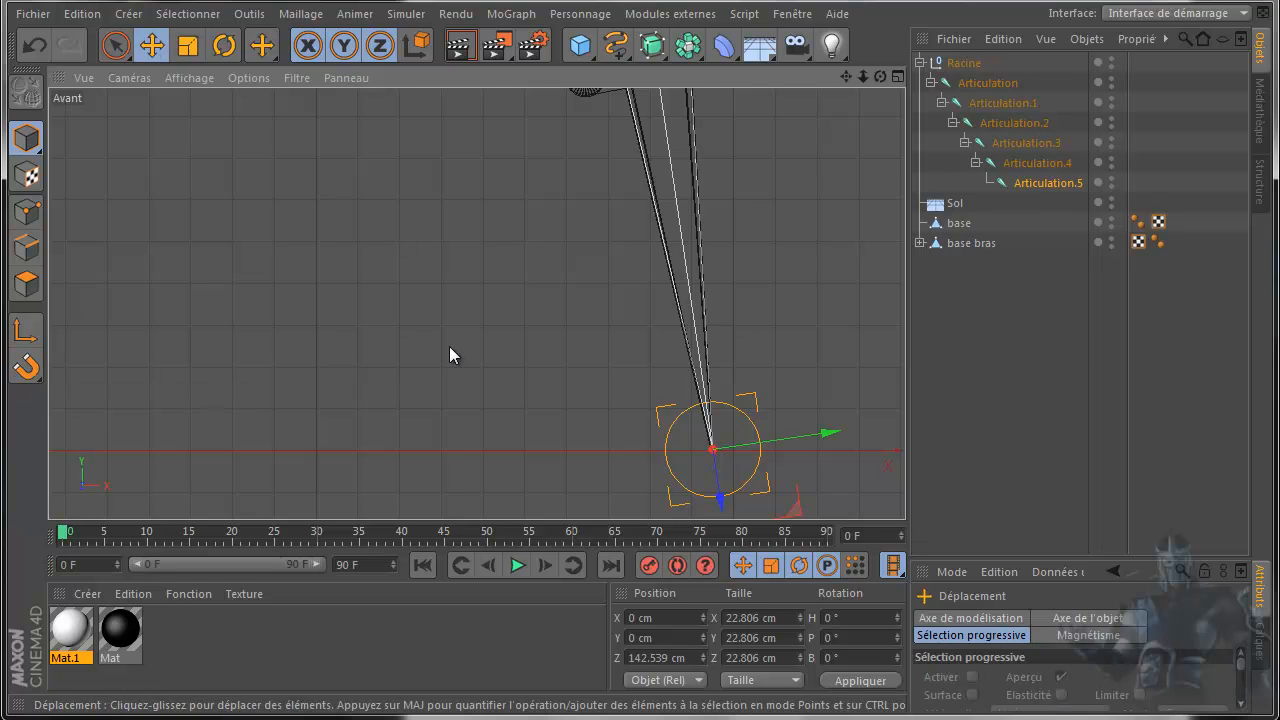
pyautogui.click(27, 372)
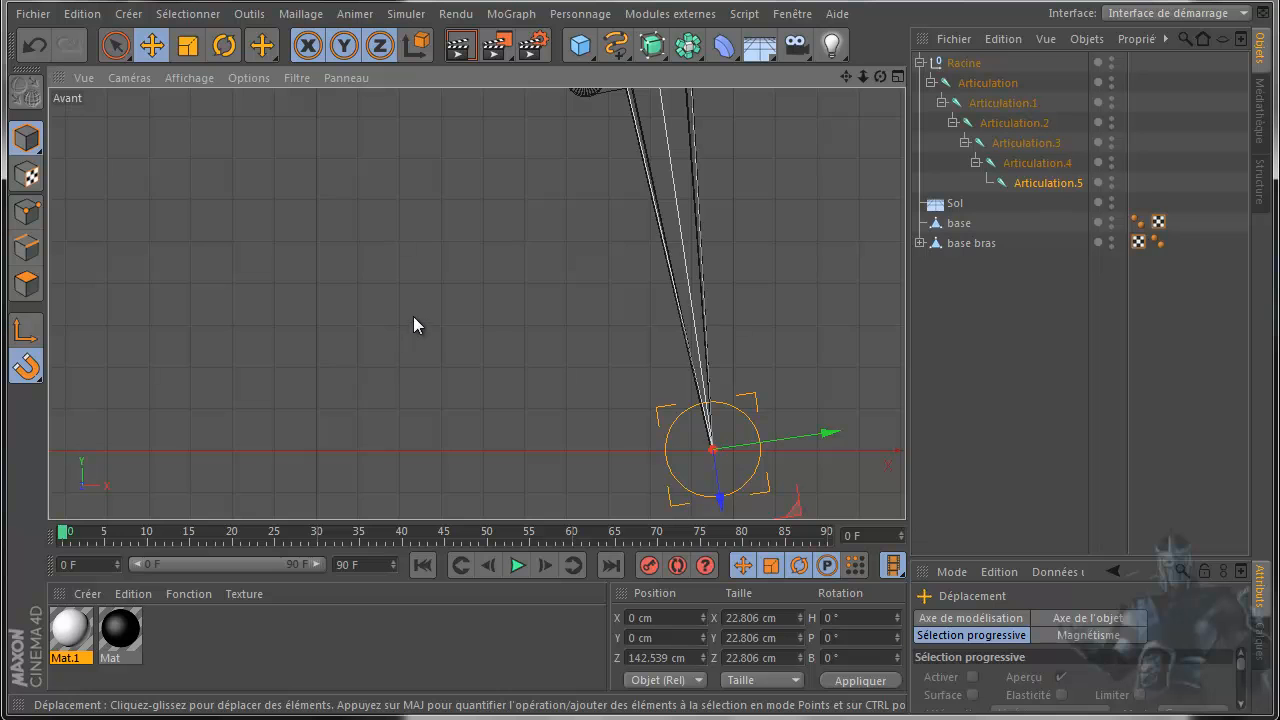
pyautogui.moveTo(802, 508); pyautogui.dragTo(796, 505)
pyautogui.moveTo(847, 77); pyautogui.dragTo(638, 402)
pyautogui.click(1037, 165)
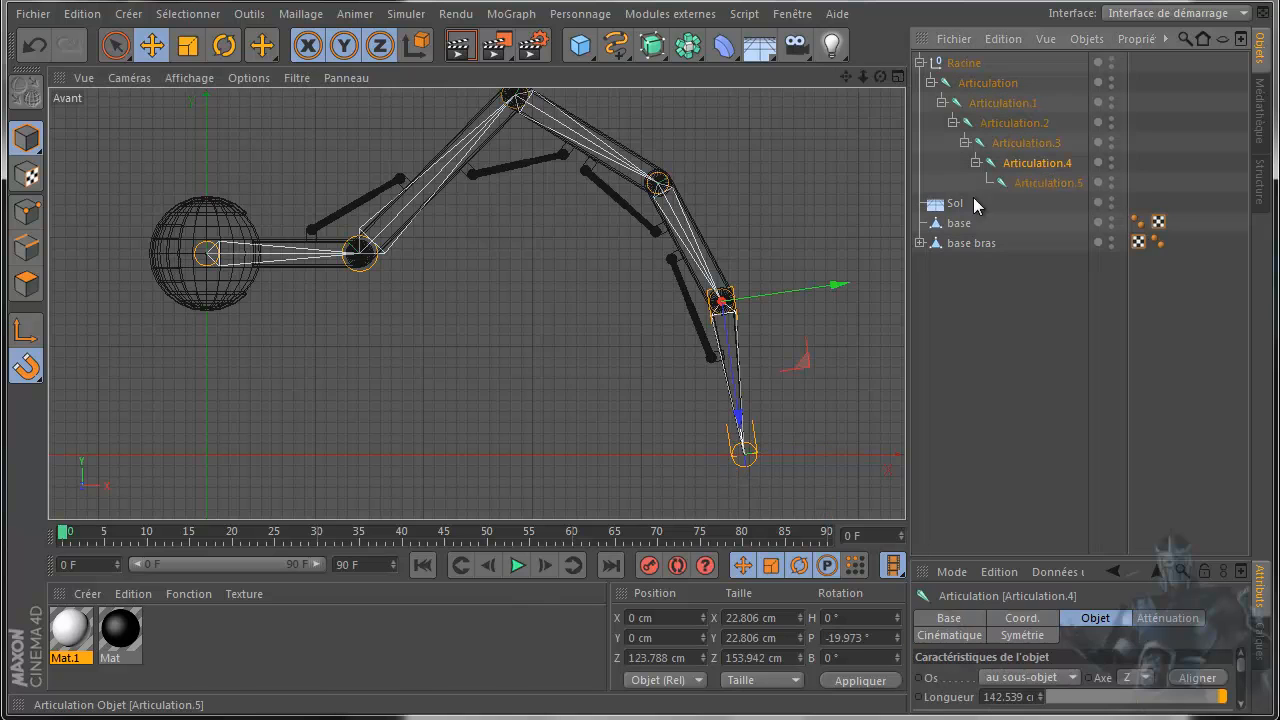
pyautogui.moveTo(801, 360); pyautogui.dragTo(802, 362)
pyautogui.click(46, 50)
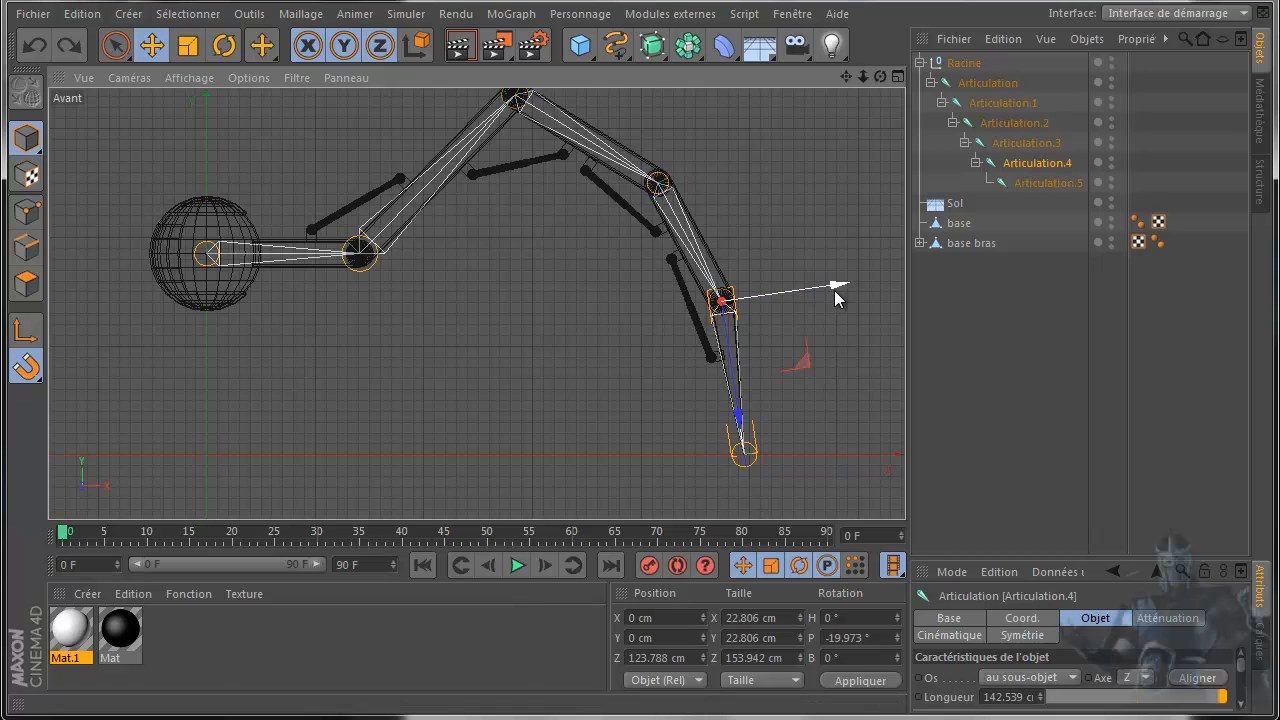
pyautogui.moveTo(838, 291); pyautogui.dragTo(838, 290)
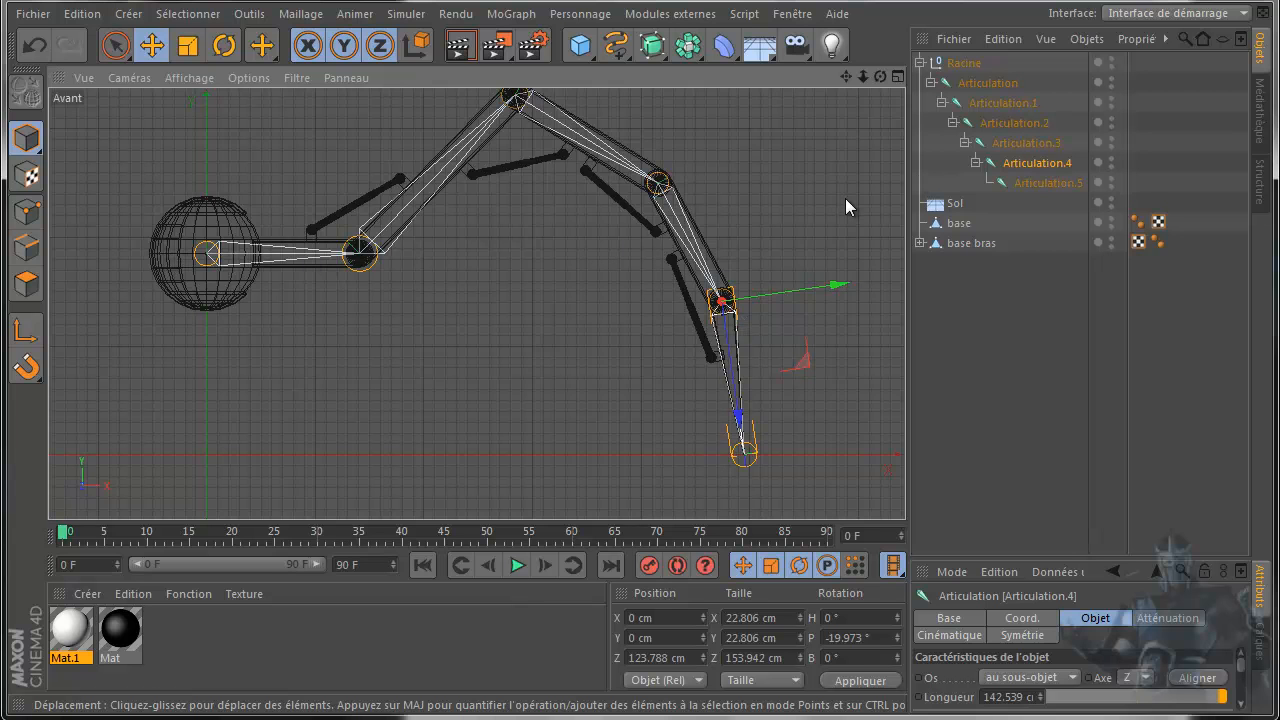
# Step: Return to the perspective view and frame the whole arm from a slightly raised angle
pyautogui.middleClick(510, 315)
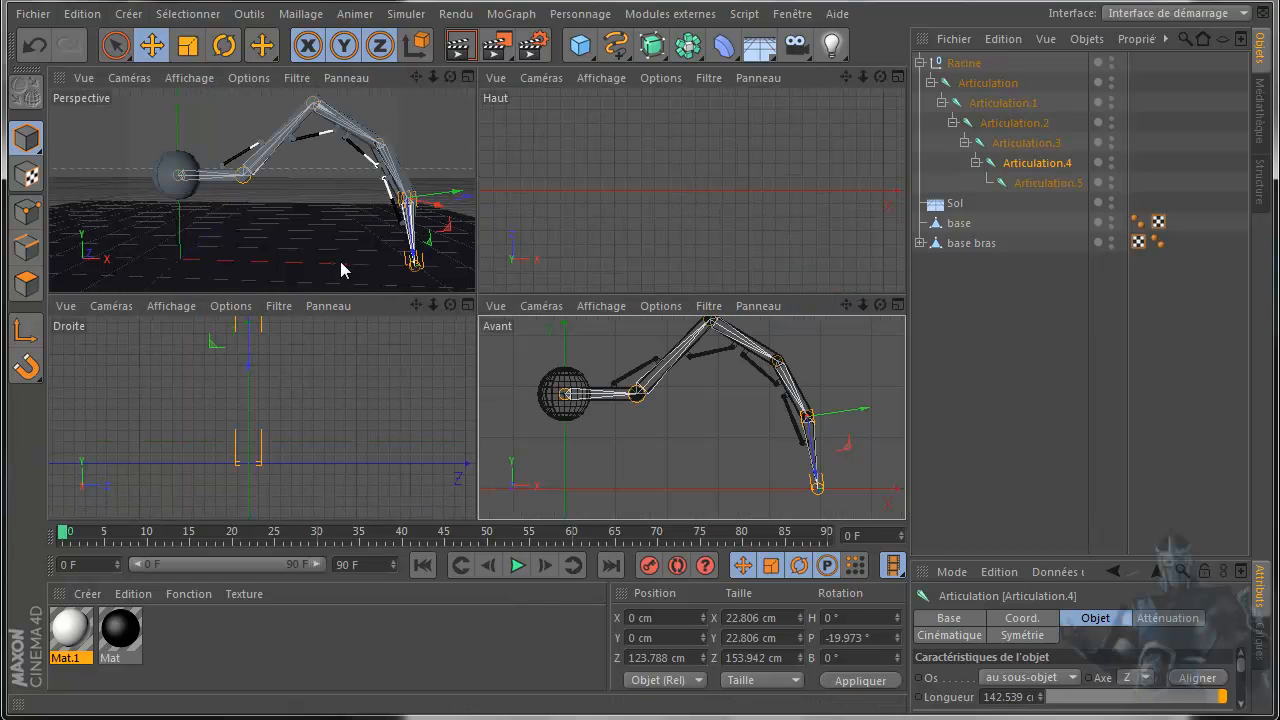
pyautogui.middleClick(339, 261)
pyautogui.scroll(-3, 560, 326)
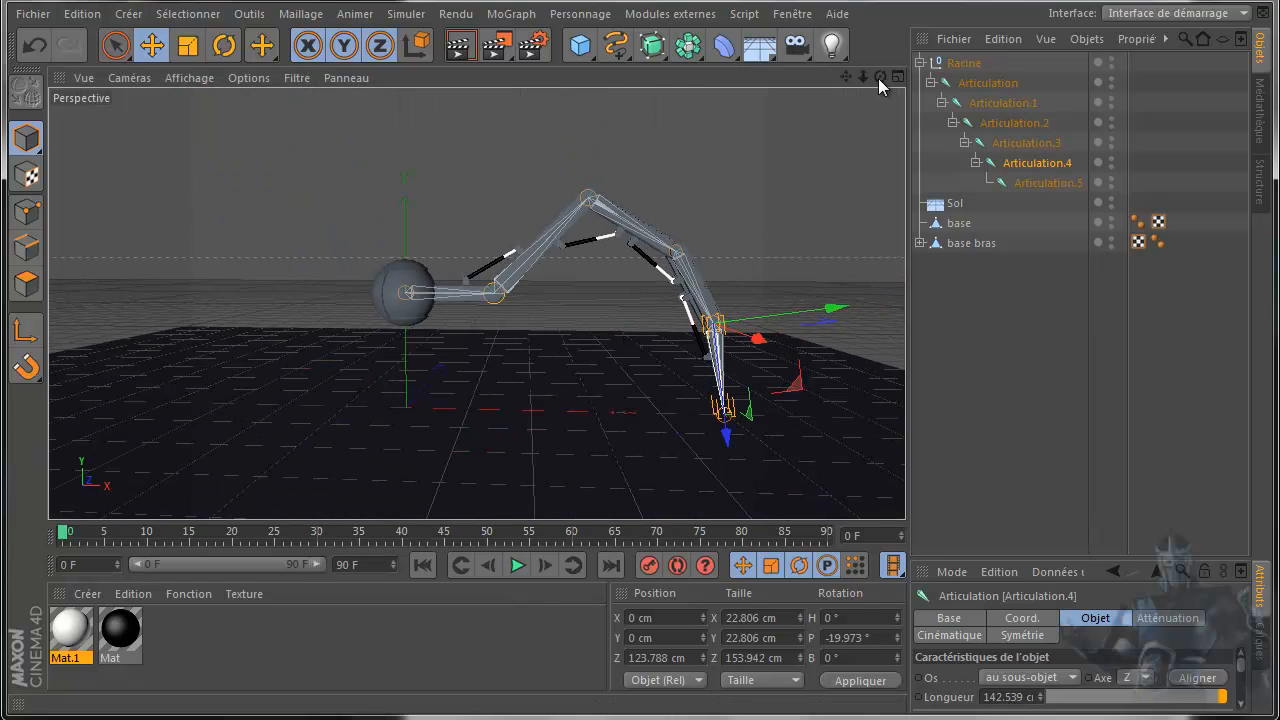
pyautogui.moveTo(844, 77); pyautogui.dragTo(898, 77)
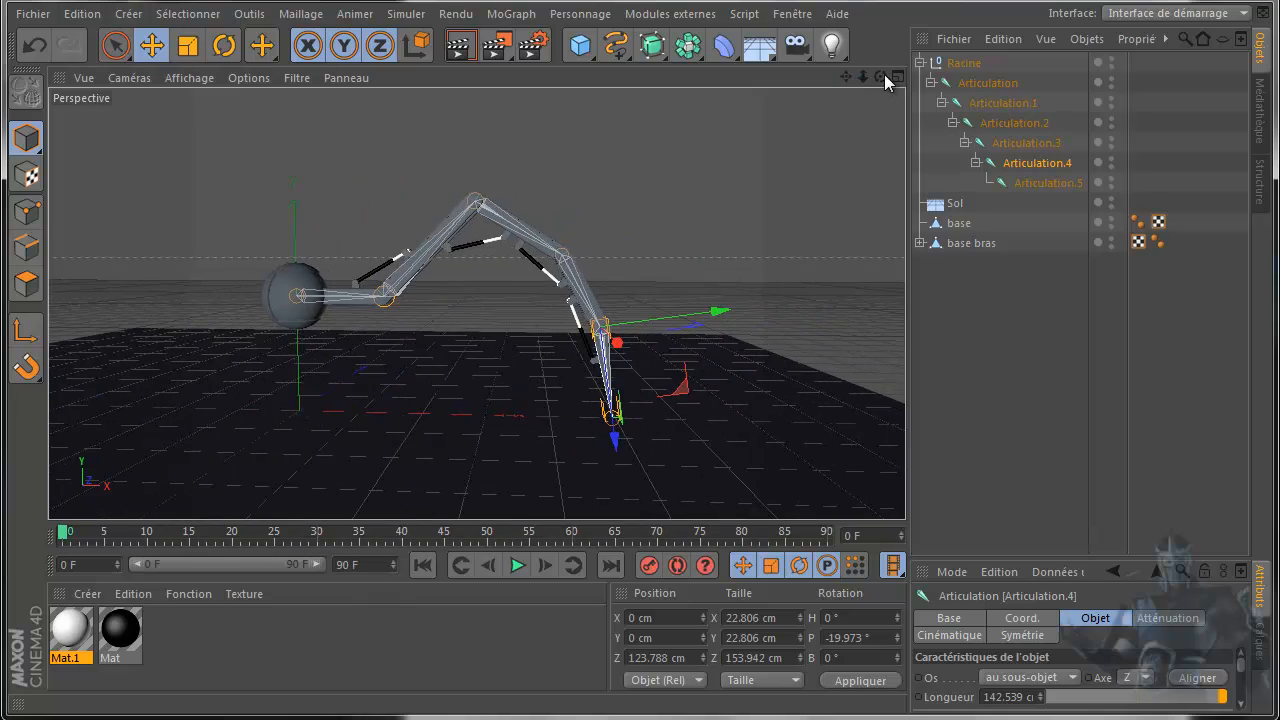
pyautogui.moveTo(639, 395); pyautogui.dragTo(646, 400)
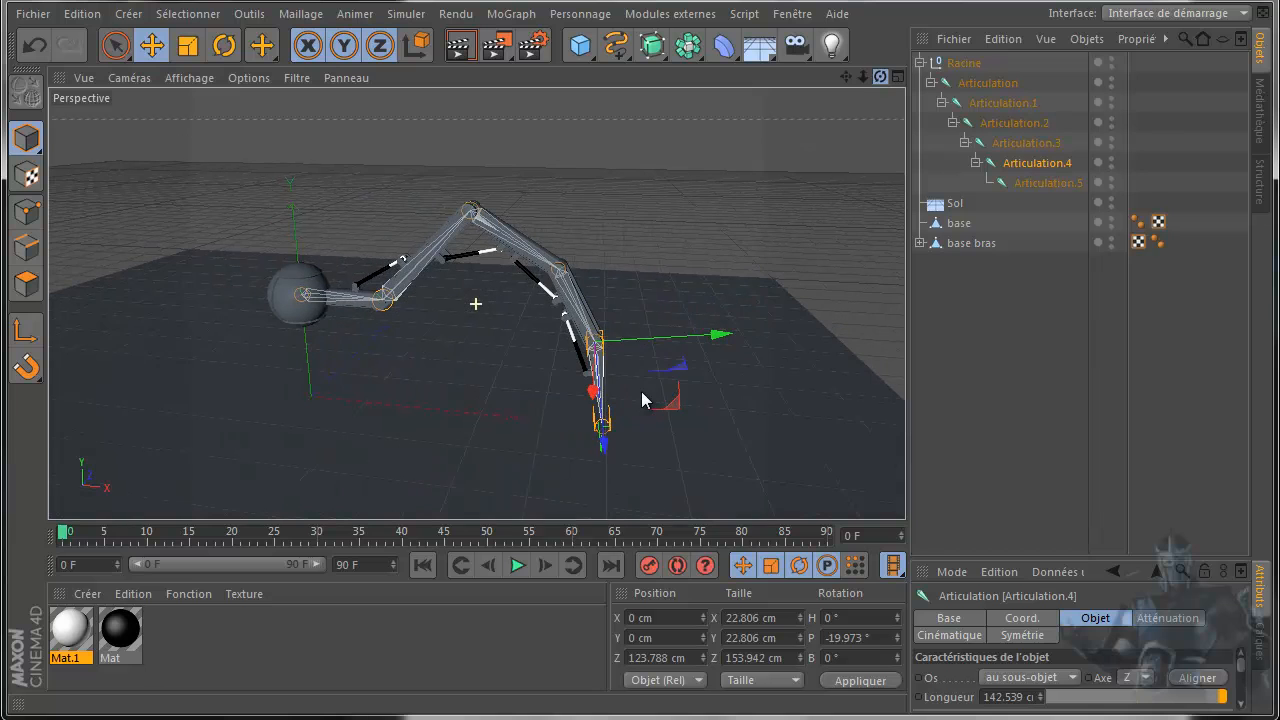
# Step: Try moving the tip joint Articulation.5 on its own, then undo the move
pyautogui.click(1045, 183)
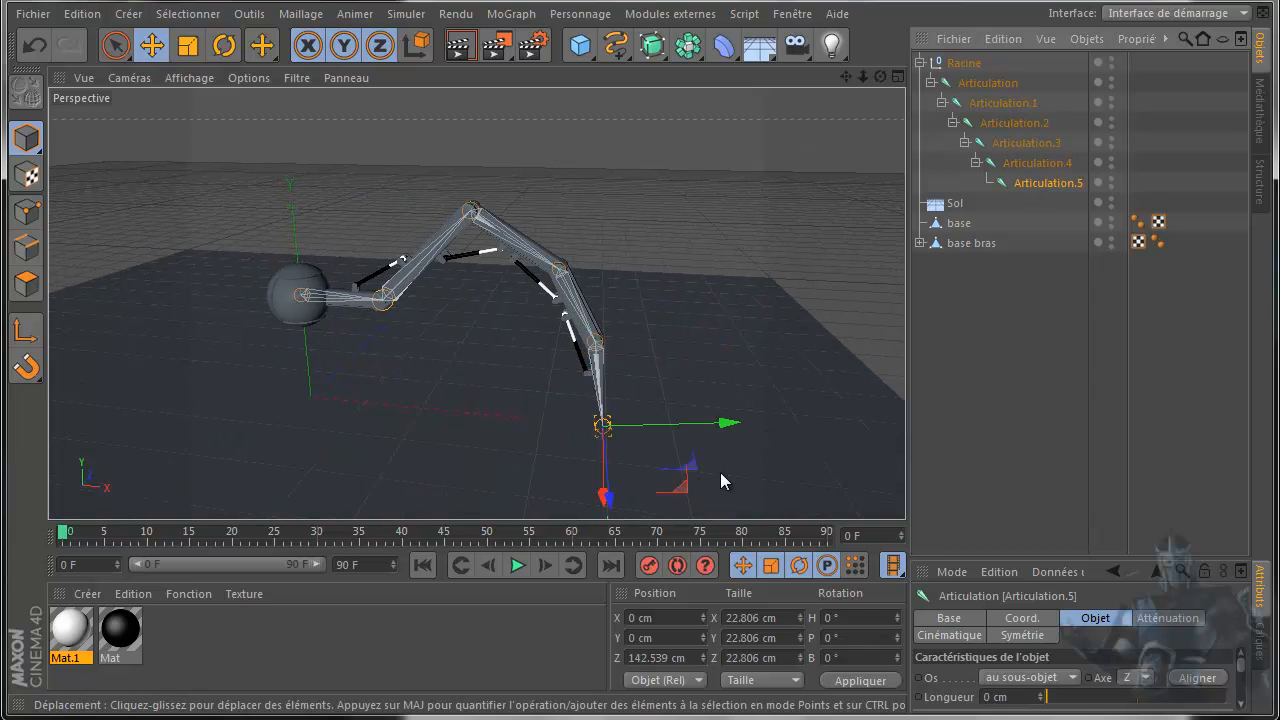
pyautogui.moveTo(679, 492); pyautogui.dragTo(660, 452)
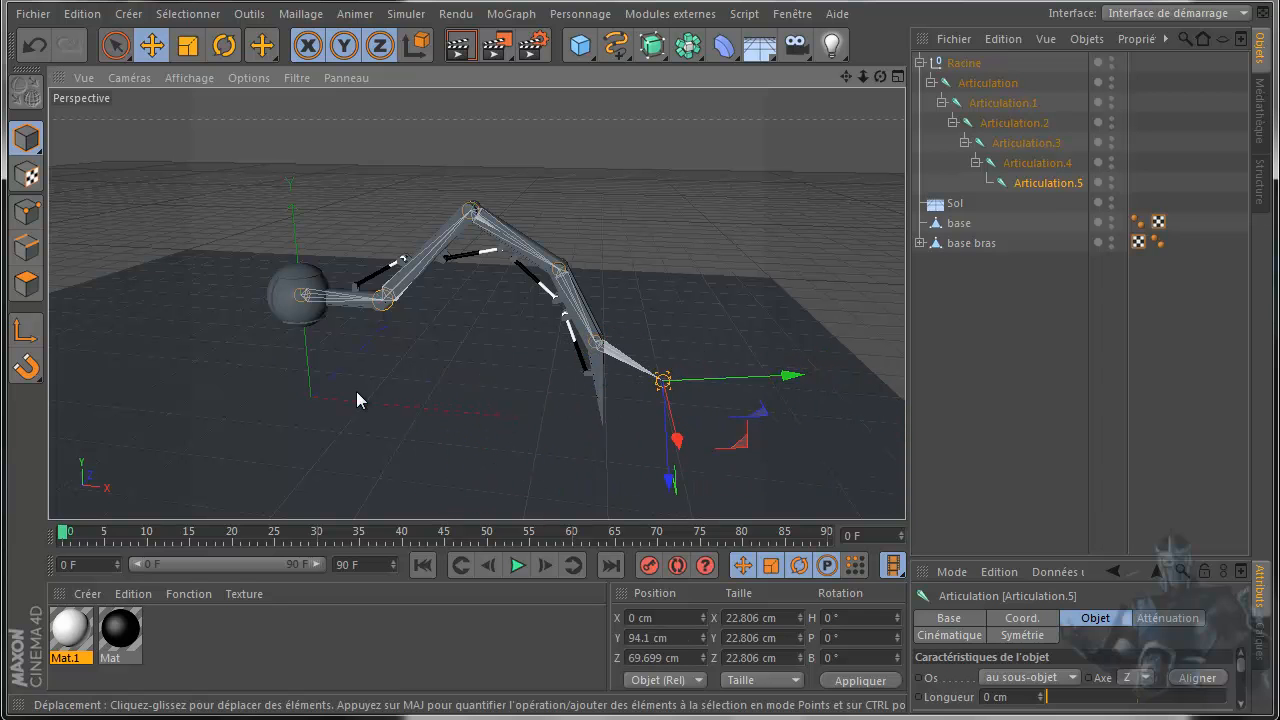
pyautogui.click(34, 45)
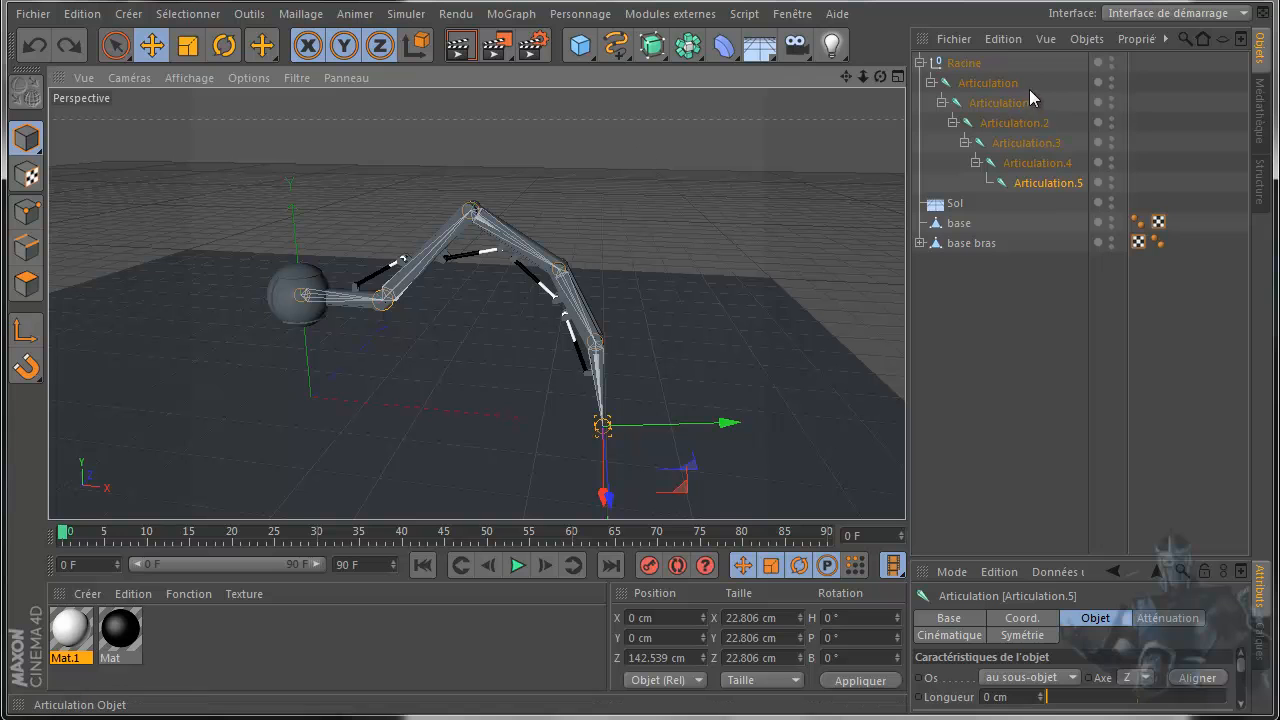
# Step: Select the first joint, Articulation, together with the tip joint, Articulation.5
pyautogui.click(987, 86)
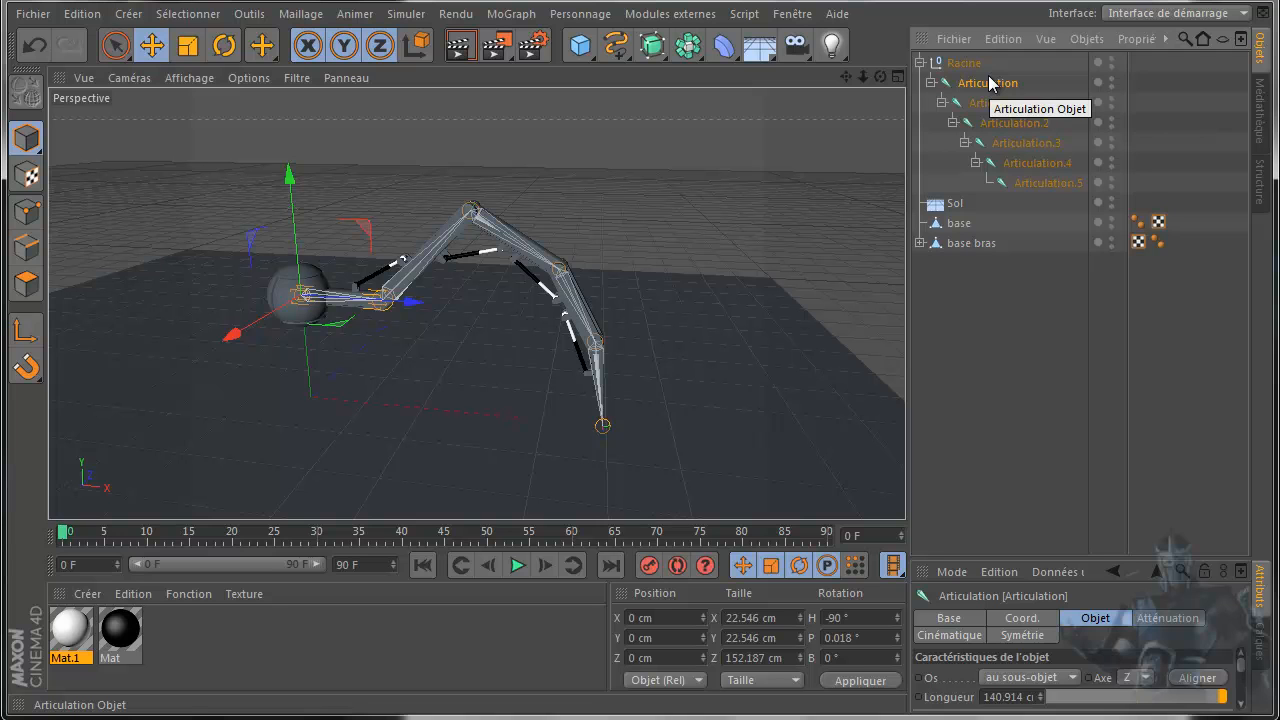
pyautogui.keyDown('ctrl'); pyautogui.click(1040, 183); pyautogui.keyUp('ctrl')
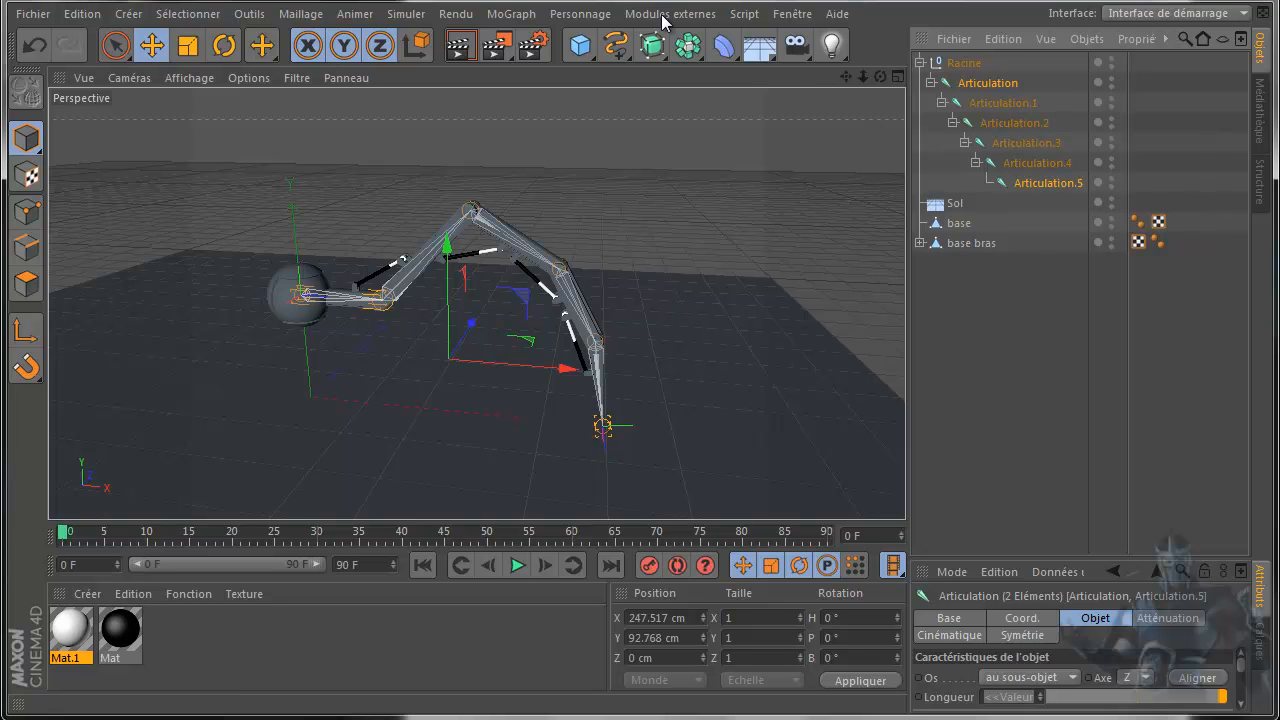
pyautogui.click(583, 16)
pyautogui.moveTo(596, 68)
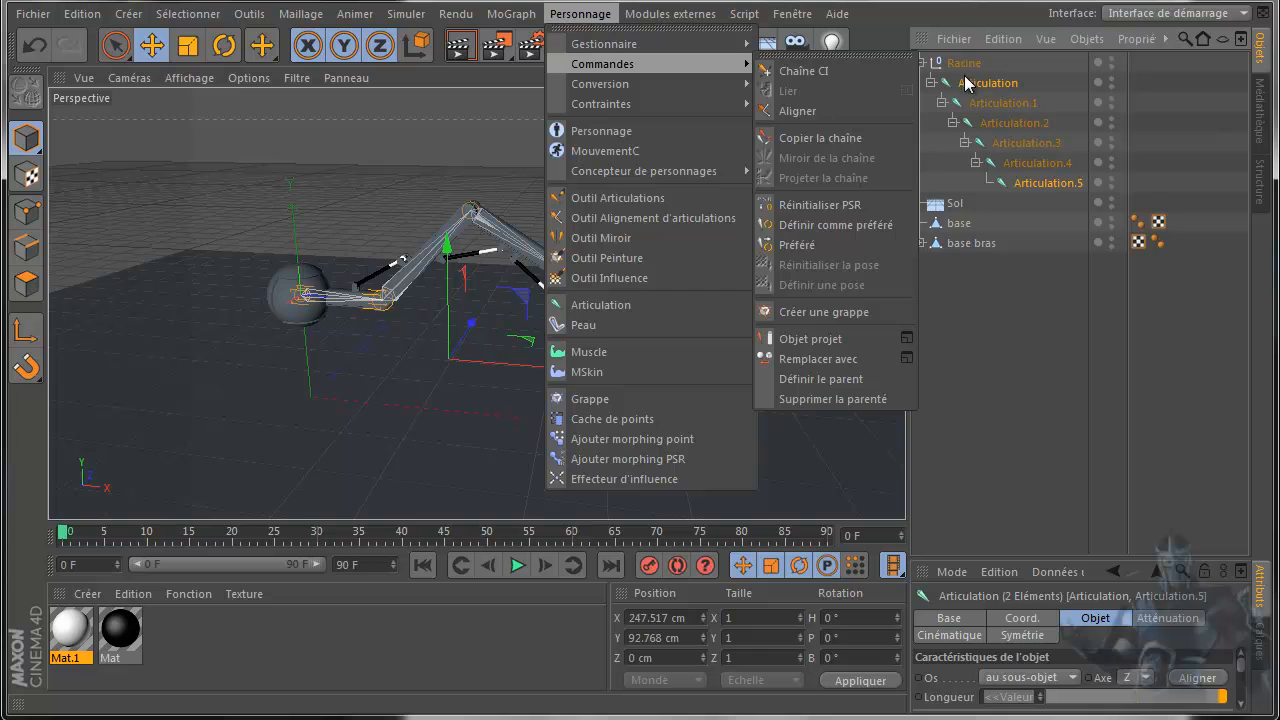
pyautogui.click(947, 1)
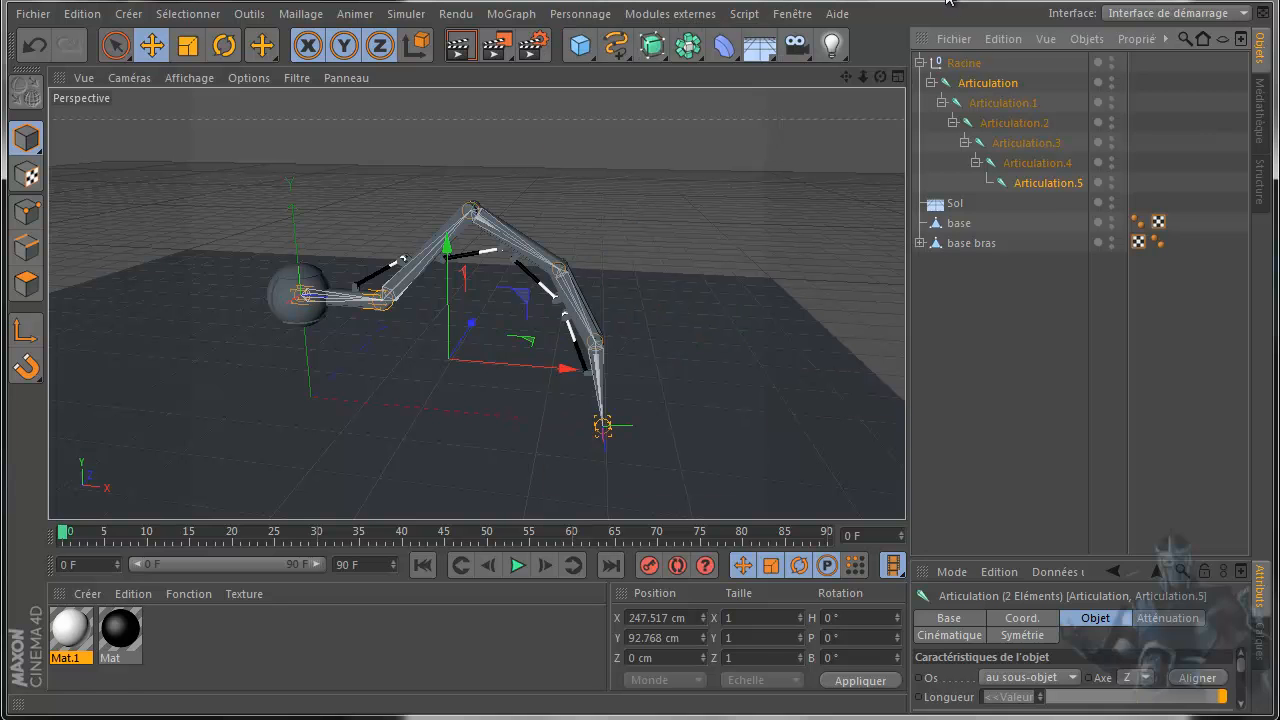
# Step: Try adding a CI character tag to both selected joints, then undo it
pyautogui.rightClick(992, 86)
pyautogui.moveTo(1043, 97)
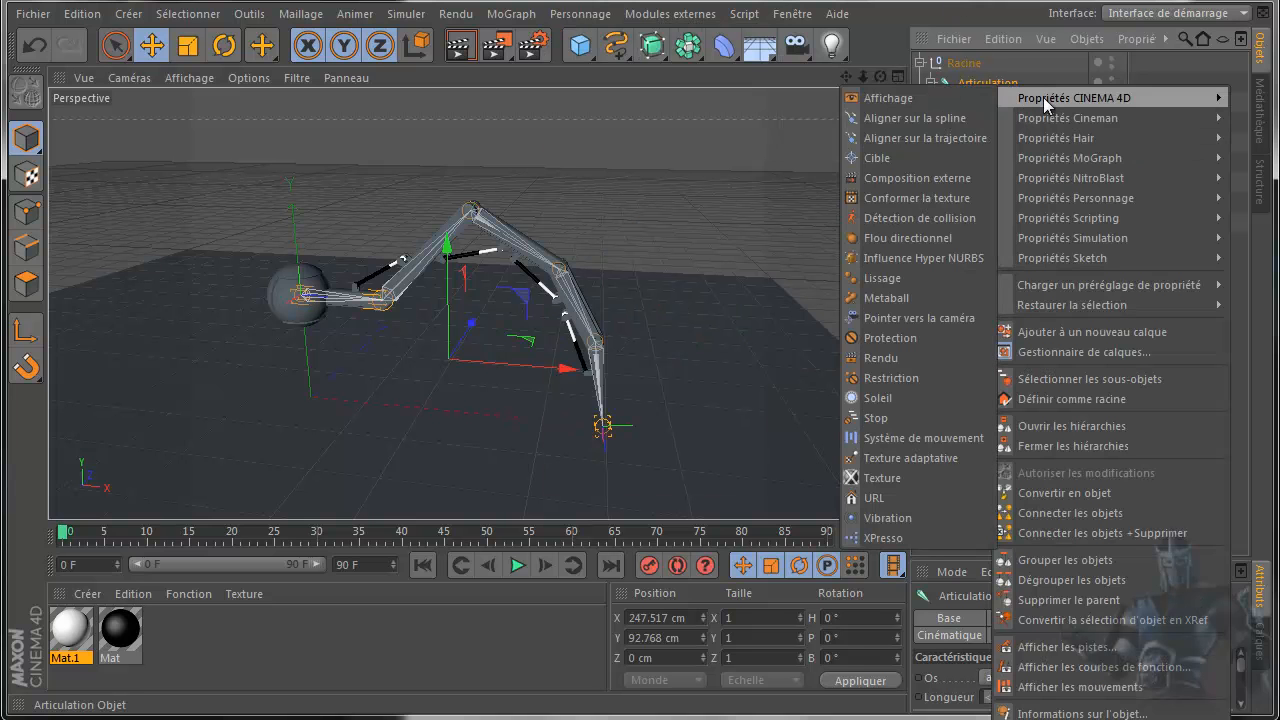
pyautogui.moveTo(1076, 196)
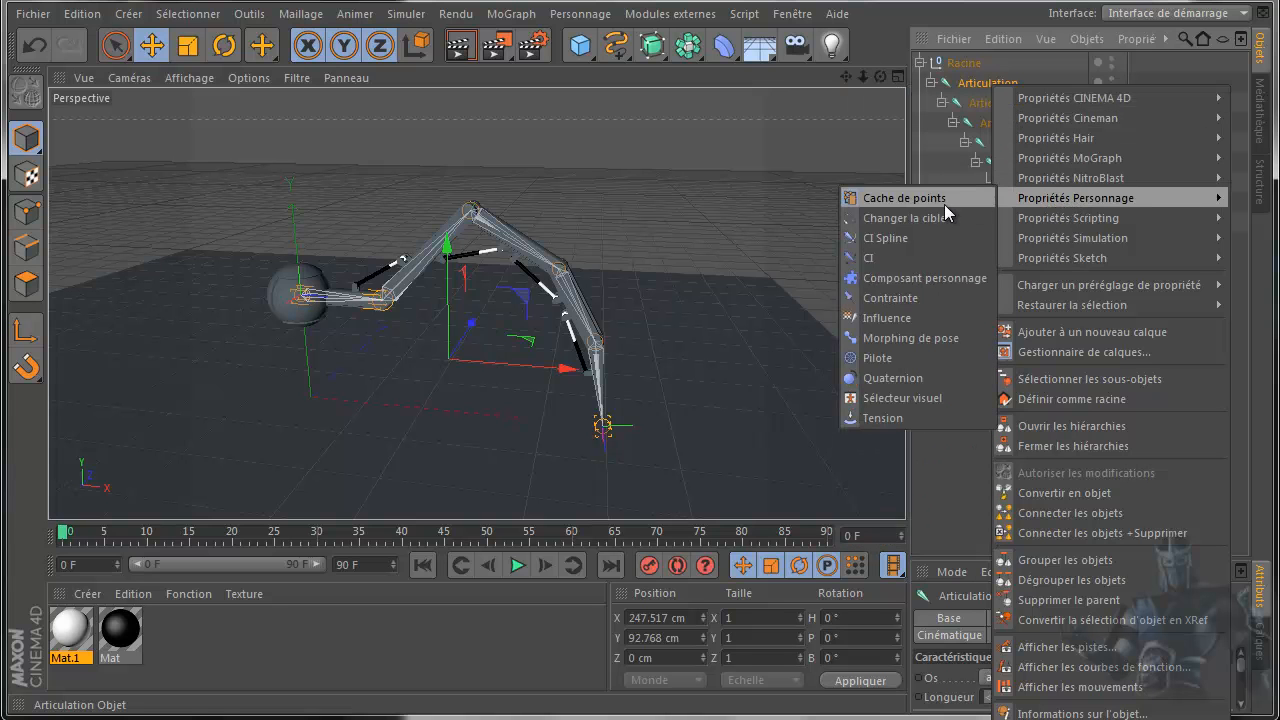
pyautogui.click(882, 258)
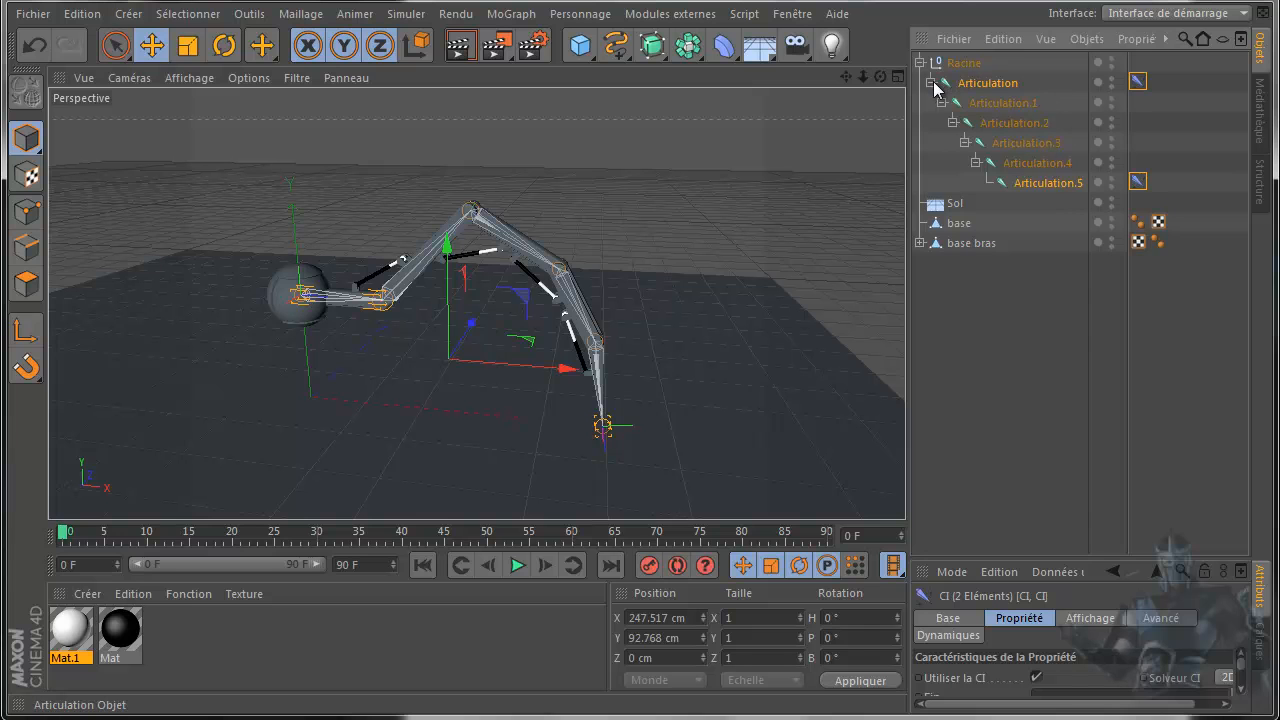
pyautogui.click(34, 45)
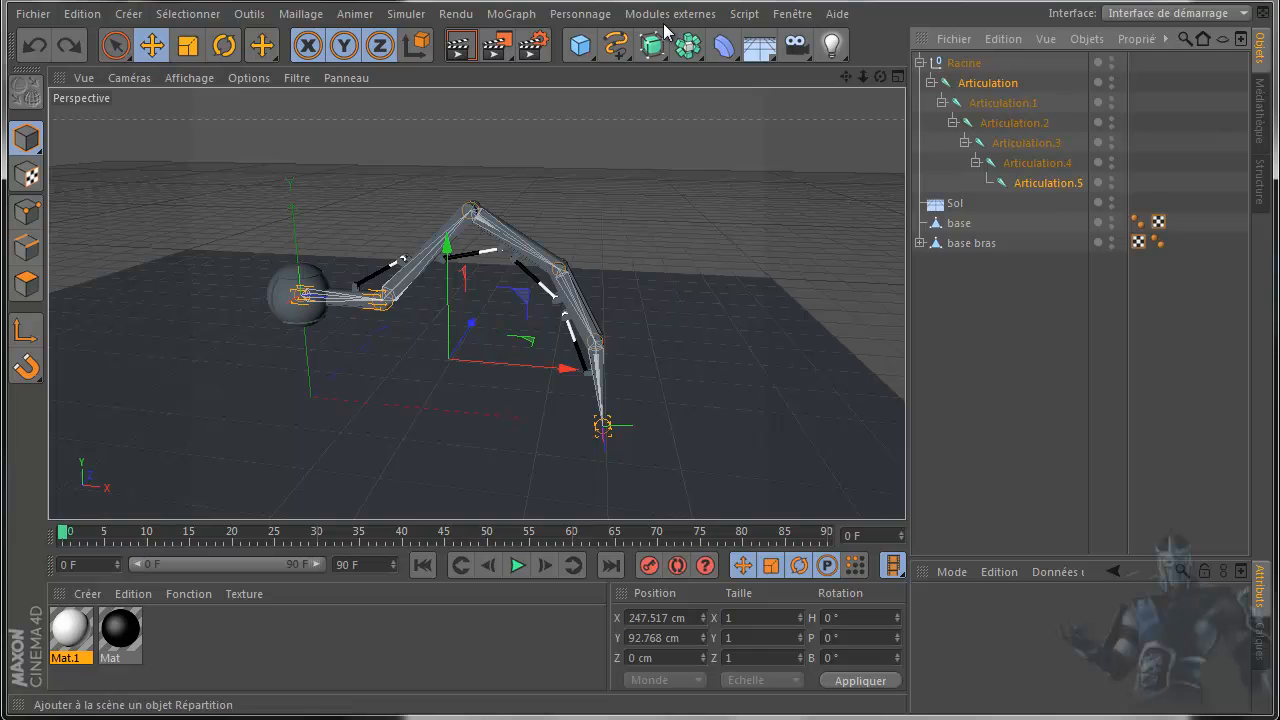
# Step: Create an inverse kinematics chain (Chaîne CI) between the first joint and the tip joint
pyautogui.click(578, 14)
pyautogui.moveTo(666, 63)
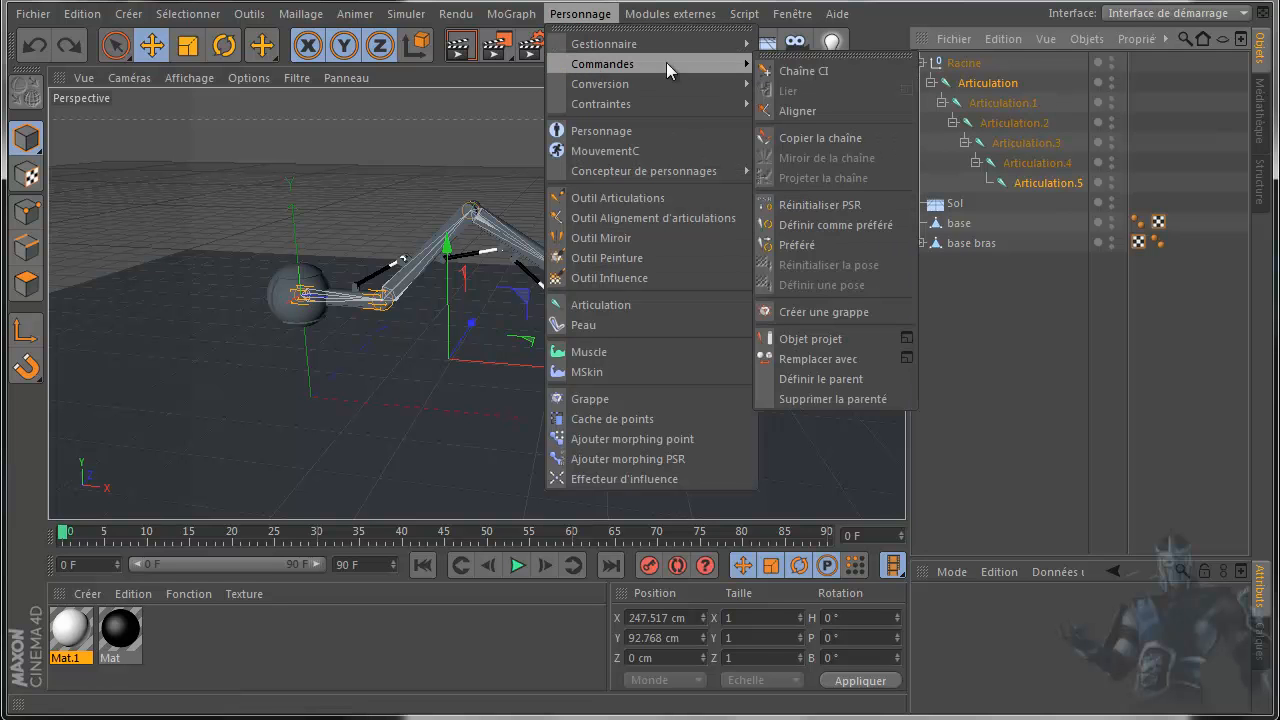
pyautogui.click(825, 67)
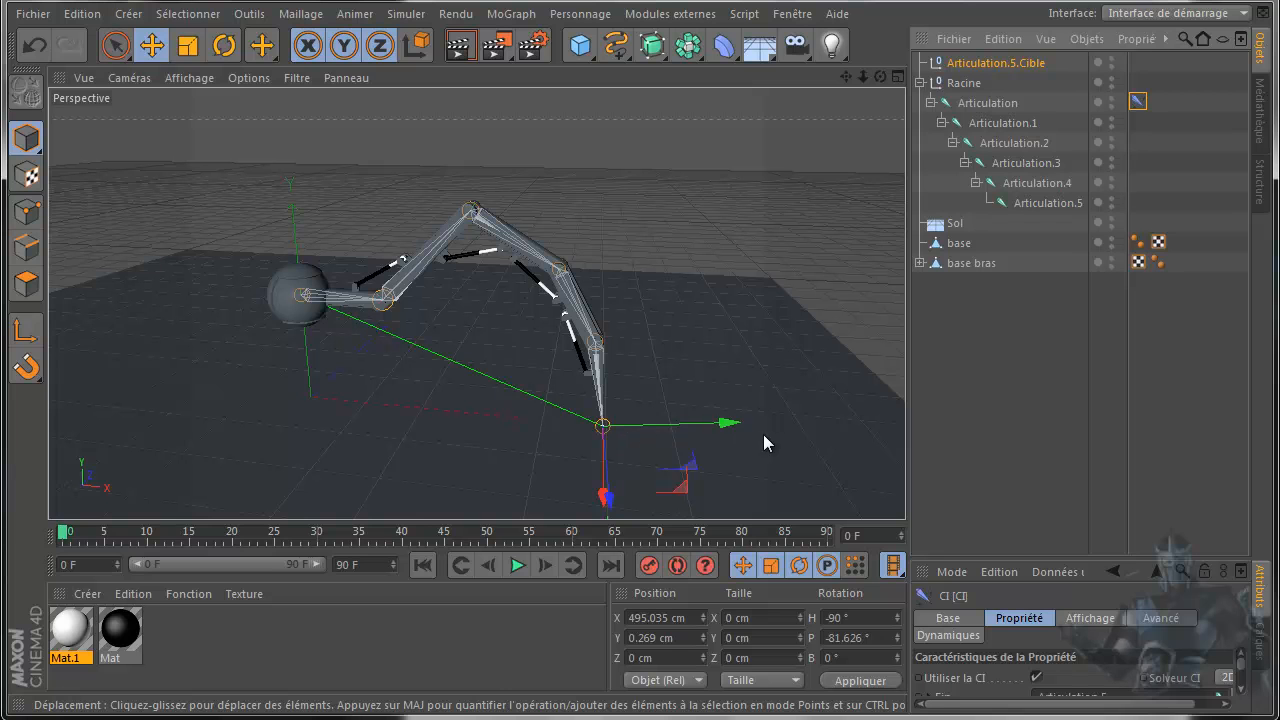
# Step: Test the CI chain by moving the target Articulation.5.Cible from two viewing angles, undoing each move
pyautogui.click(995, 64)
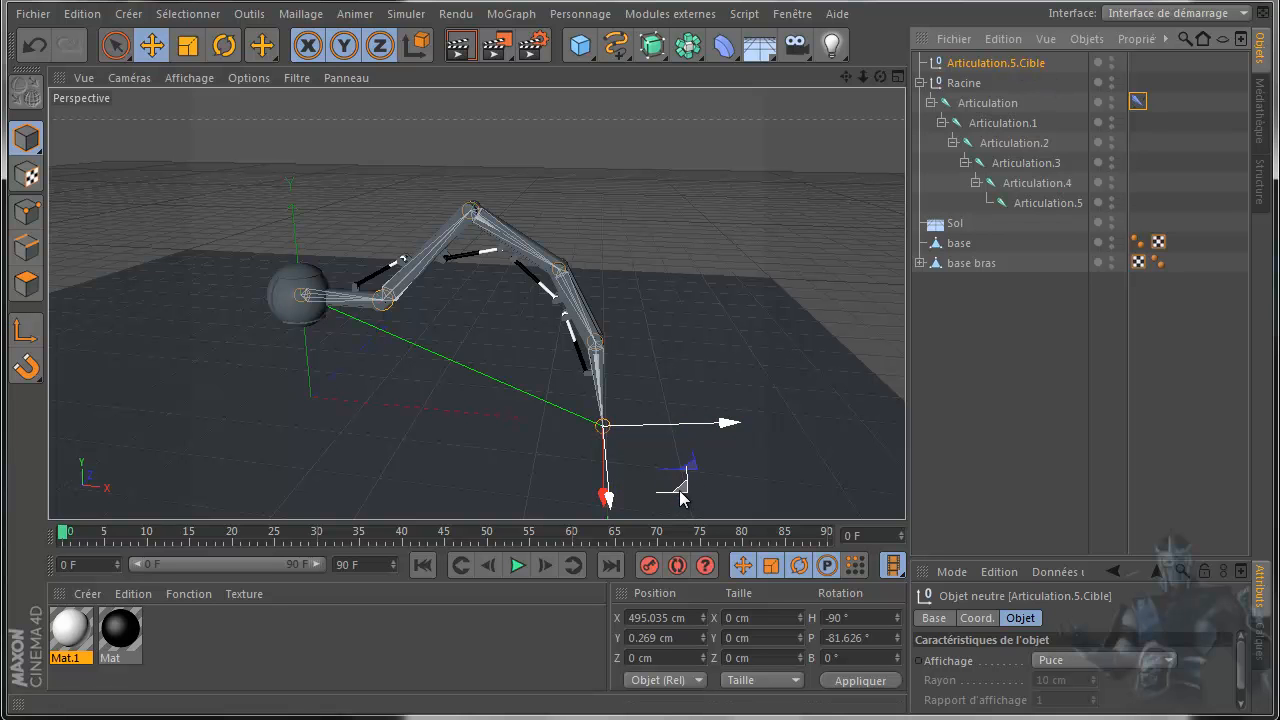
pyautogui.moveTo(679, 491); pyautogui.dragTo(690, 463)
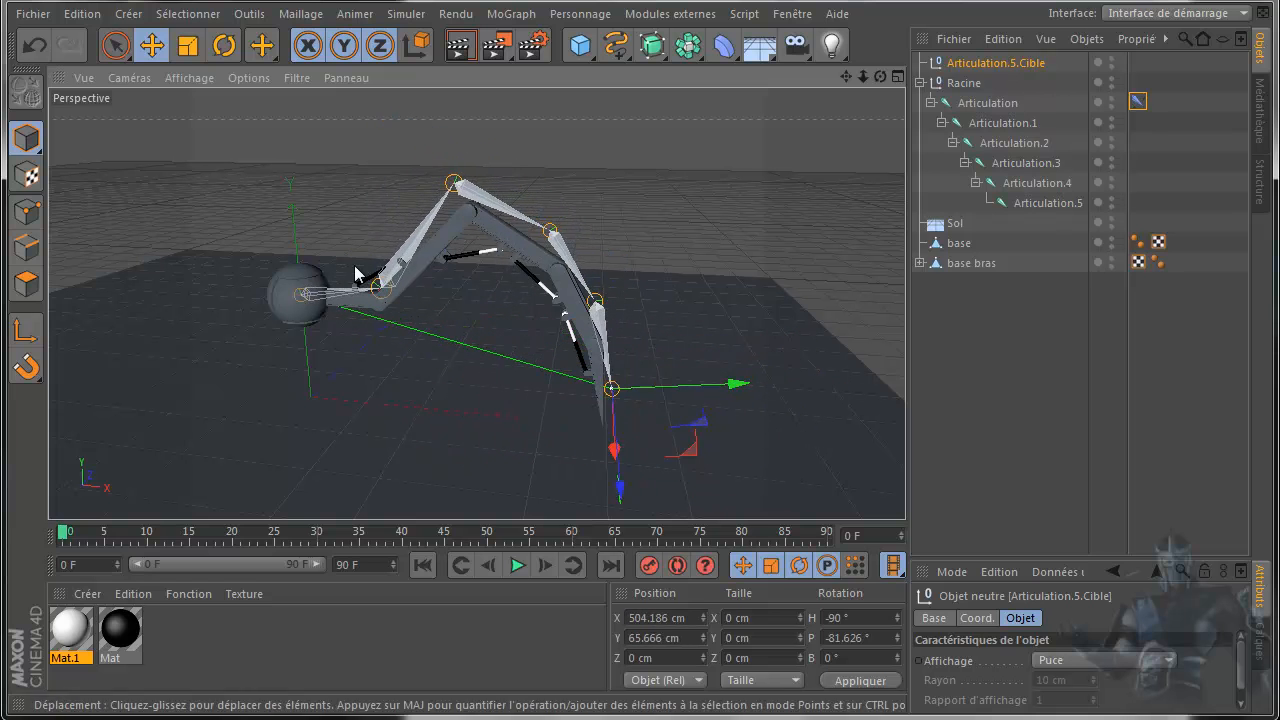
pyautogui.click(35, 46)
pyautogui.keyDown('alt'); pyautogui.moveTo(638, 390); pyautogui.dragTo(735, 233); pyautogui.keyUp('alt')
pyautogui.moveTo(420, 428)
pyautogui.mouseDown()
pyautogui.moveTo(229, 433)
pyautogui.moveTo(714, 408)
pyautogui.moveTo(415, 410)
pyautogui.mouseUp()
pyautogui.click(33, 46)
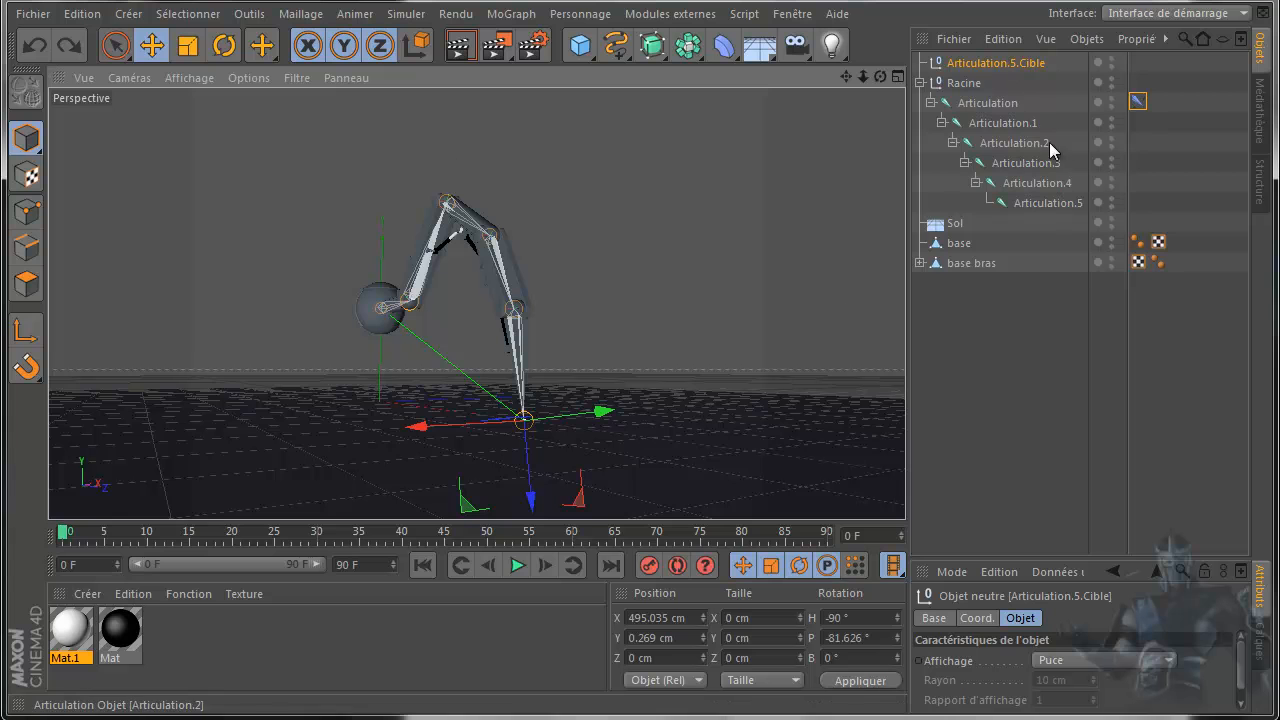
# Step: Take the first joint with its chain out of Racine, make it a child of base, and select base
pyautogui.moveTo(881, 76); pyautogui.dragTo(640, 395)
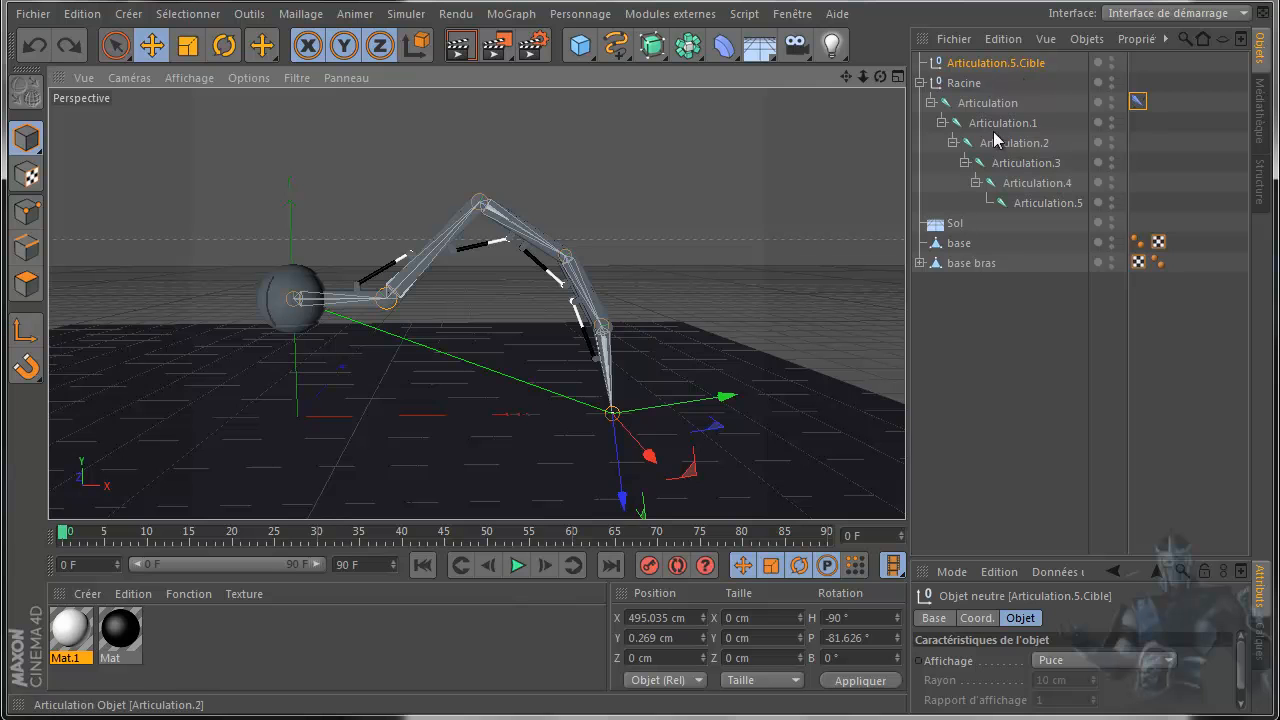
pyautogui.click(970, 84)
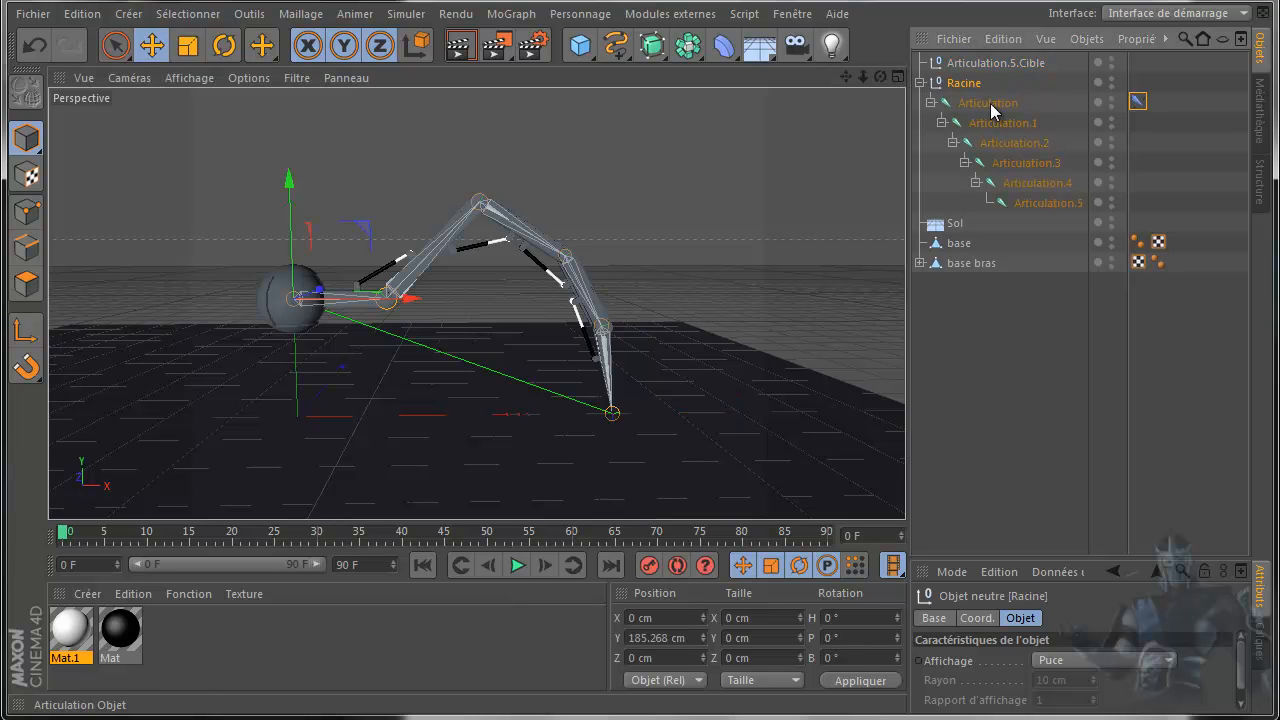
pyautogui.click(989, 104)
pyautogui.moveTo(992, 110); pyautogui.dragTo(966, 250)
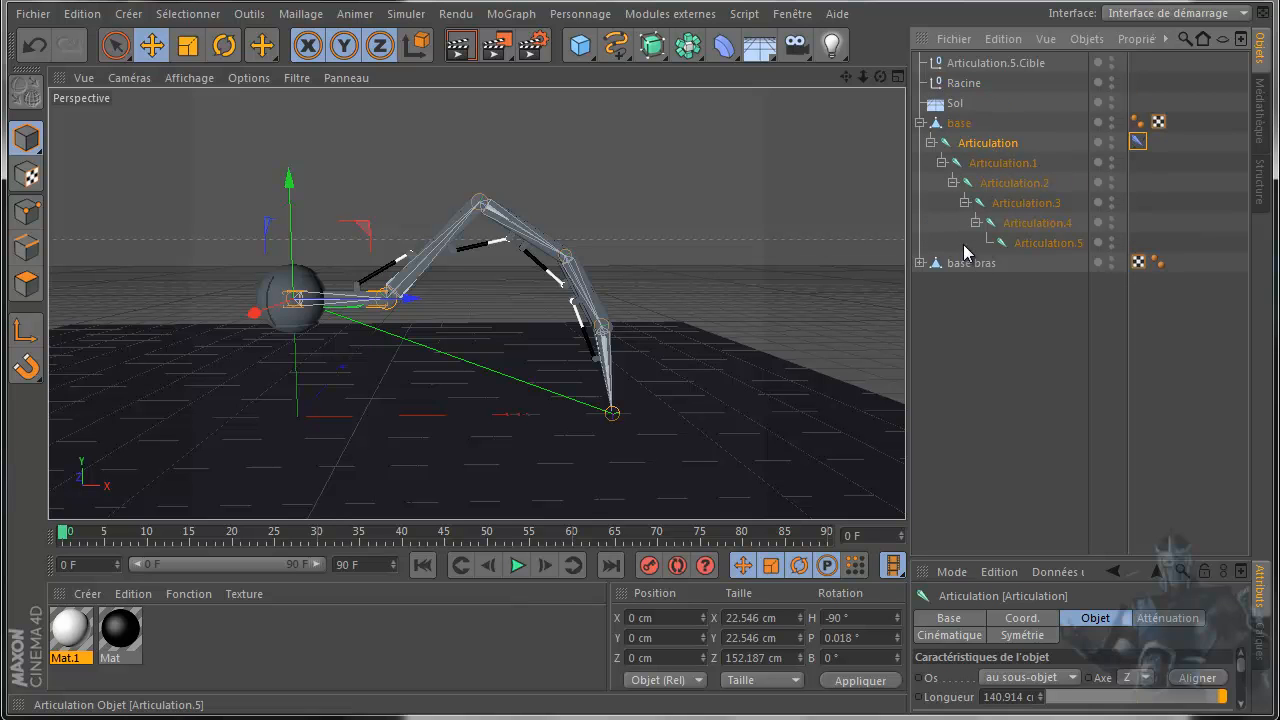
pyautogui.click(945, 124)
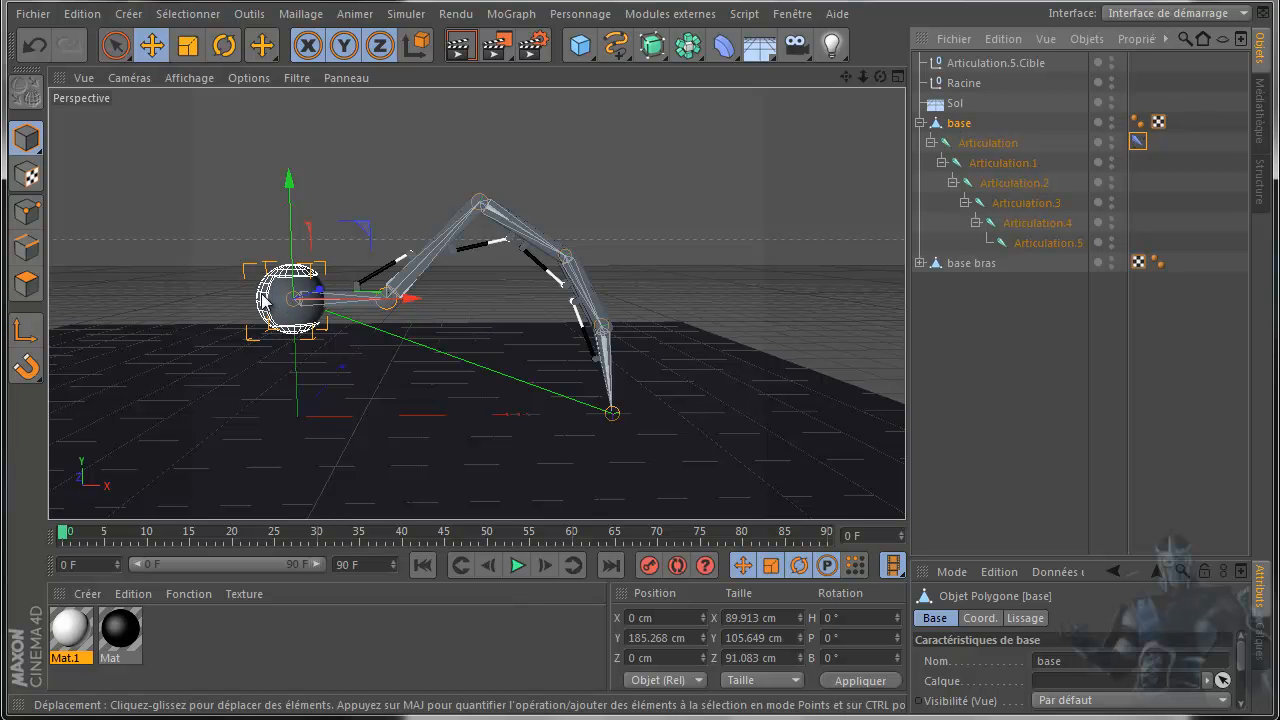
# Step: Reparent Articulation.1 under base bras, Articulation.2 under bras.1 and Articulation.3 under bras.2, each with its remaining child joints
pyautogui.click(920, 263)
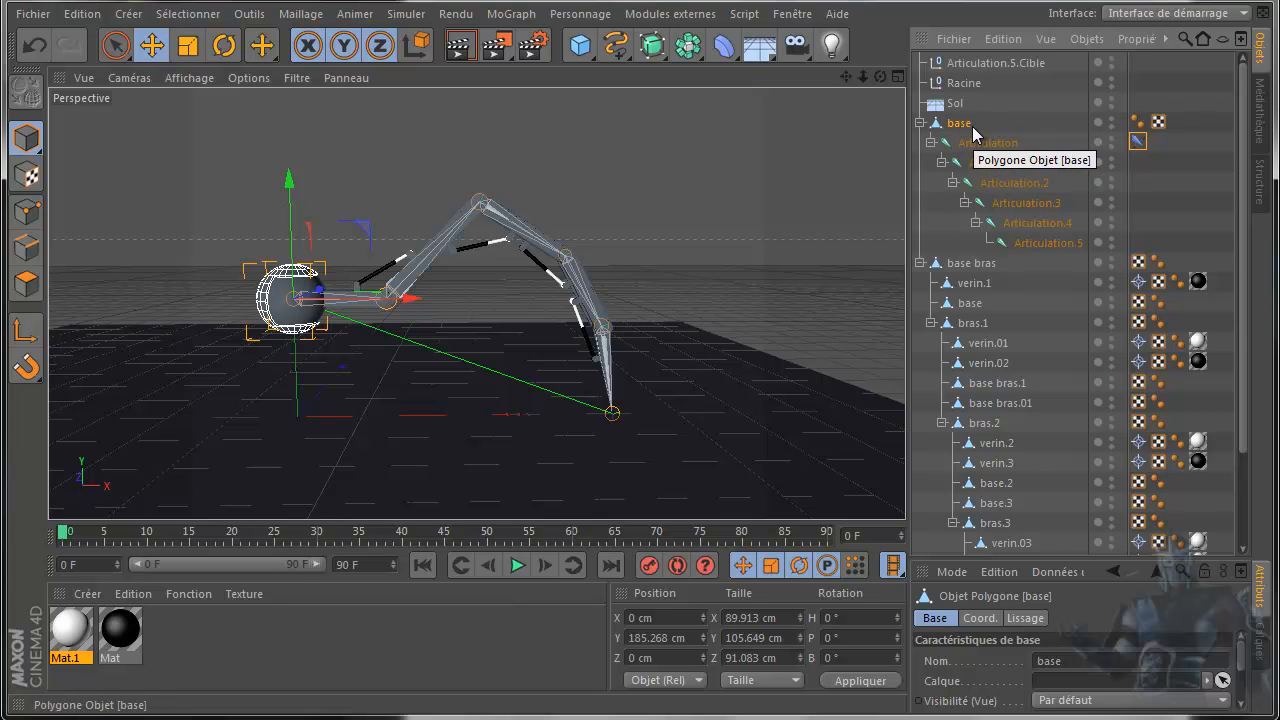
pyautogui.click(993, 168)
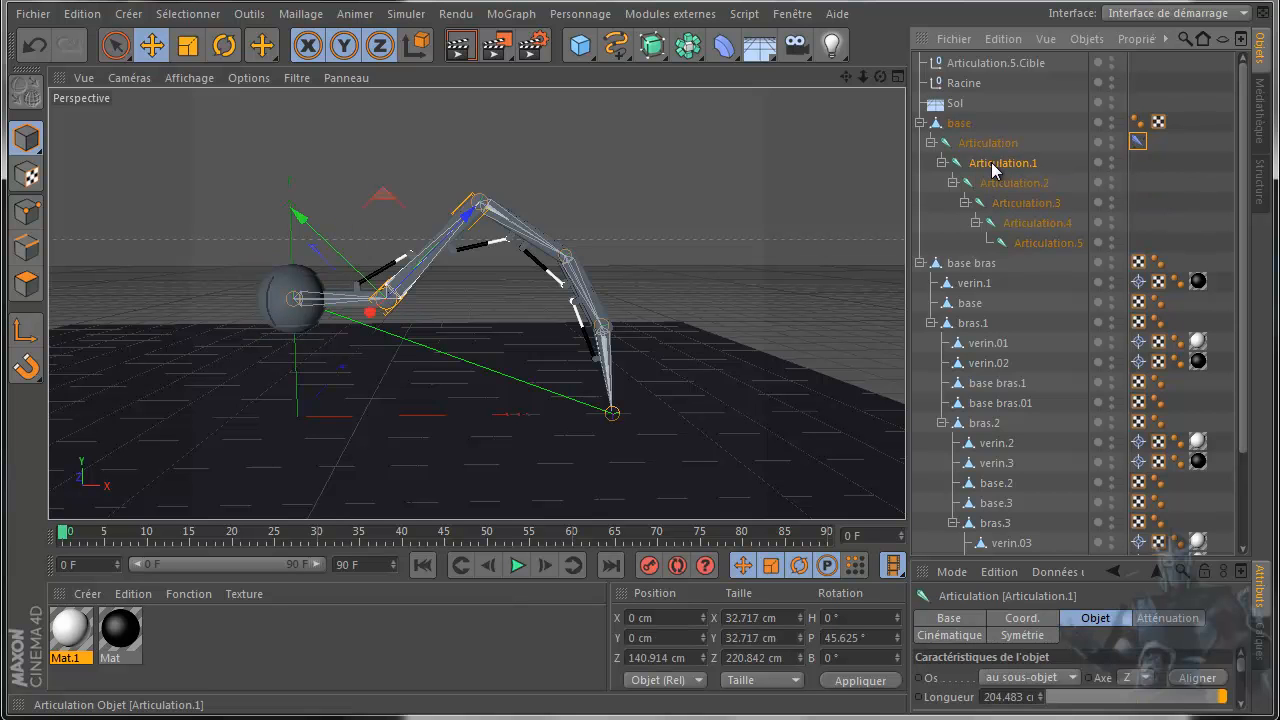
pyautogui.moveTo(993, 170); pyautogui.dragTo(990, 268)
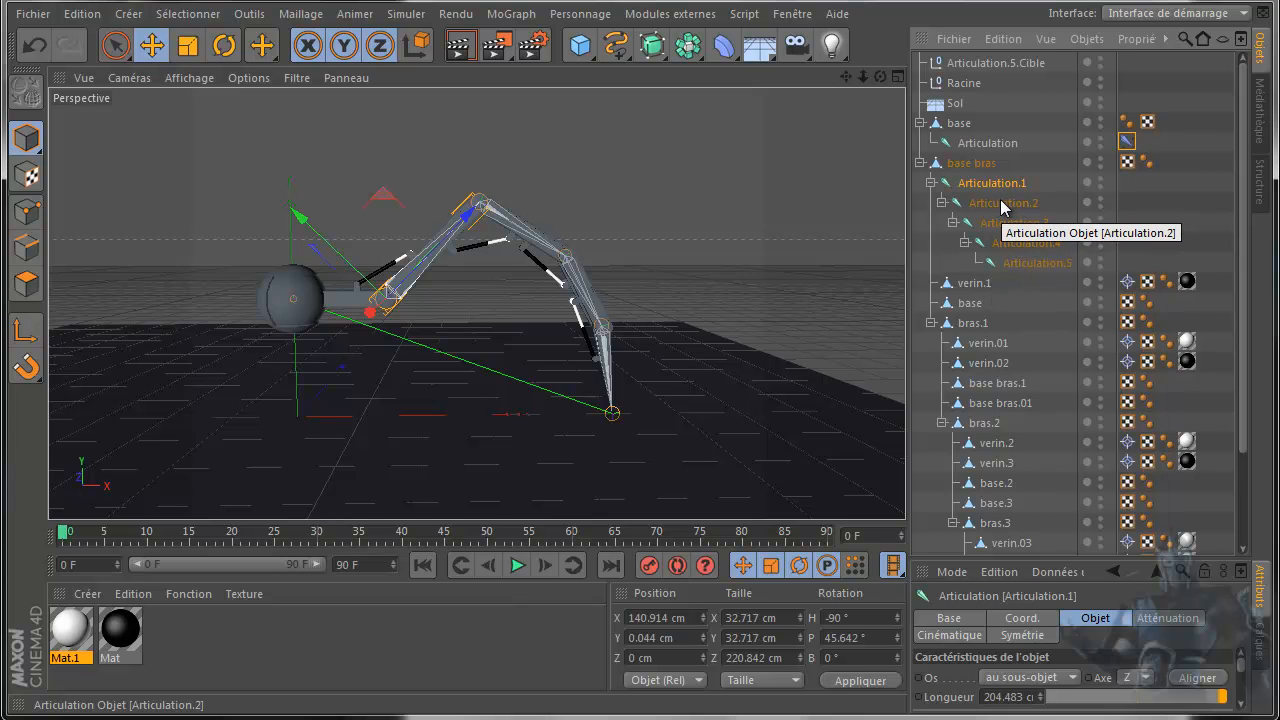
pyautogui.moveTo(1003, 205); pyautogui.dragTo(981, 327)
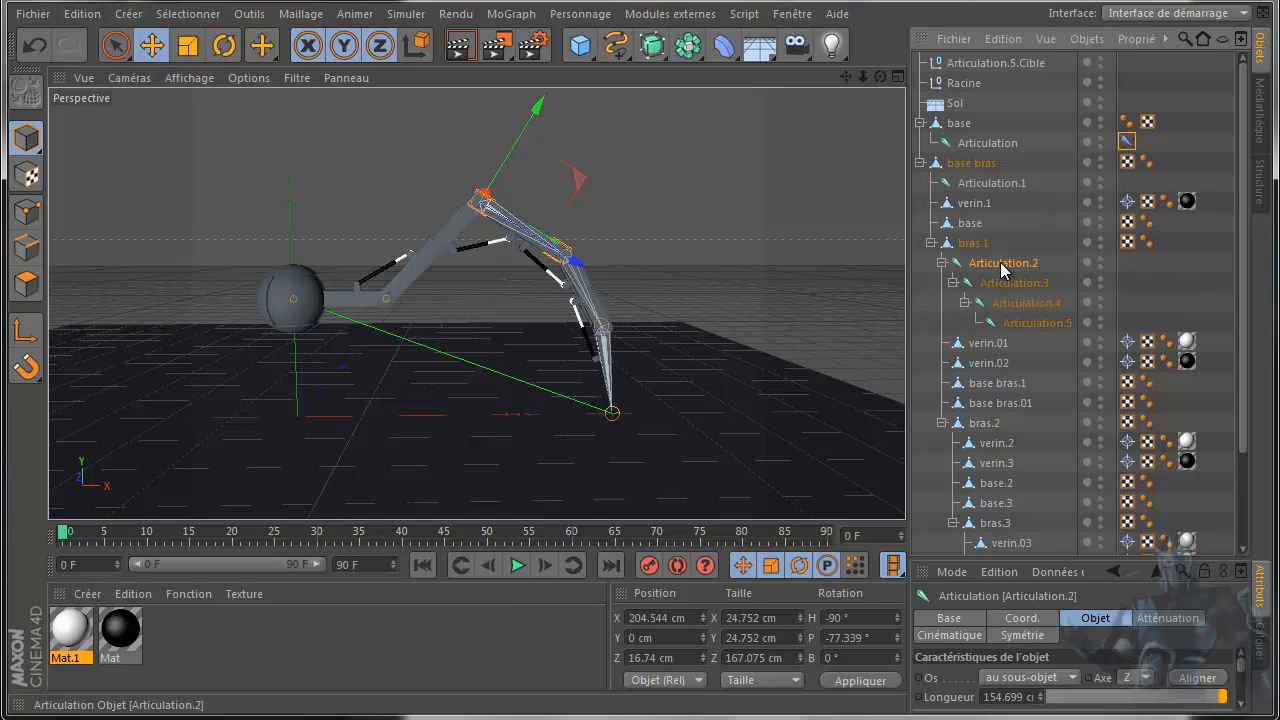
pyautogui.click(1012, 288)
pyautogui.moveTo(1012, 288); pyautogui.dragTo(985, 428)
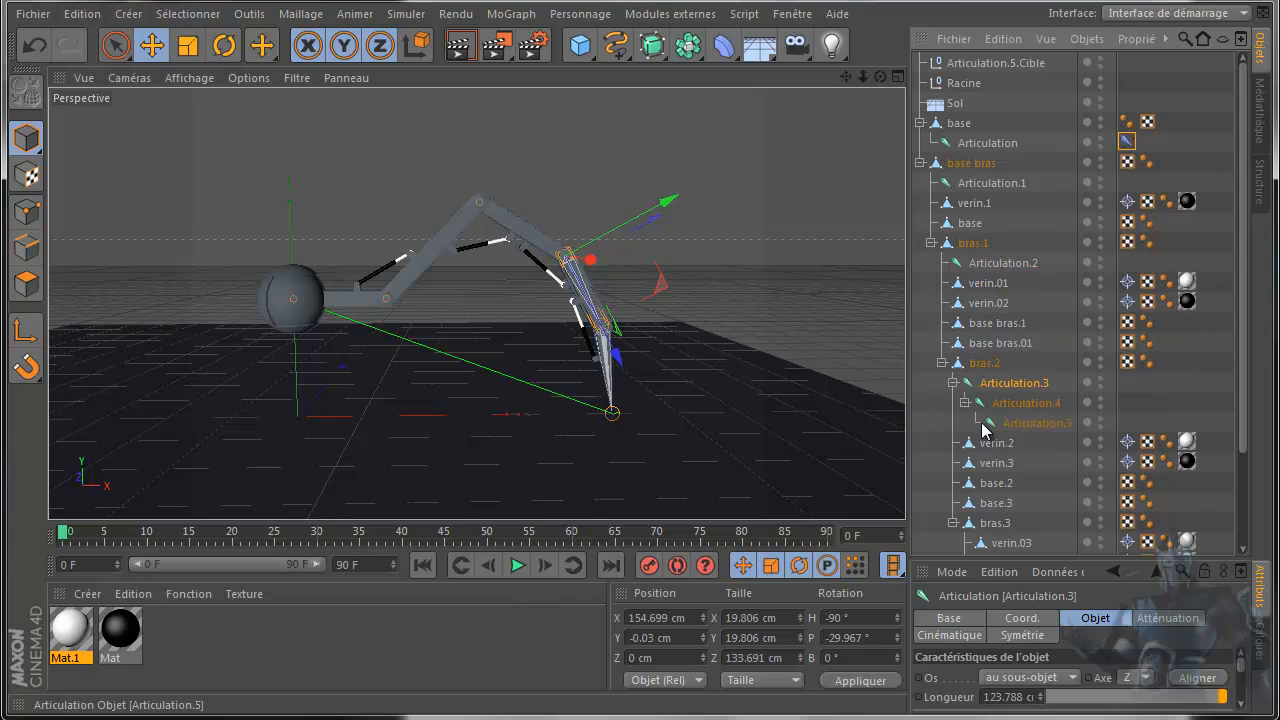
# Step: Reparent Articulation.4 under bras.3 and Articulation.5 under bras.4
pyautogui.scroll(-3, 1030, 375)
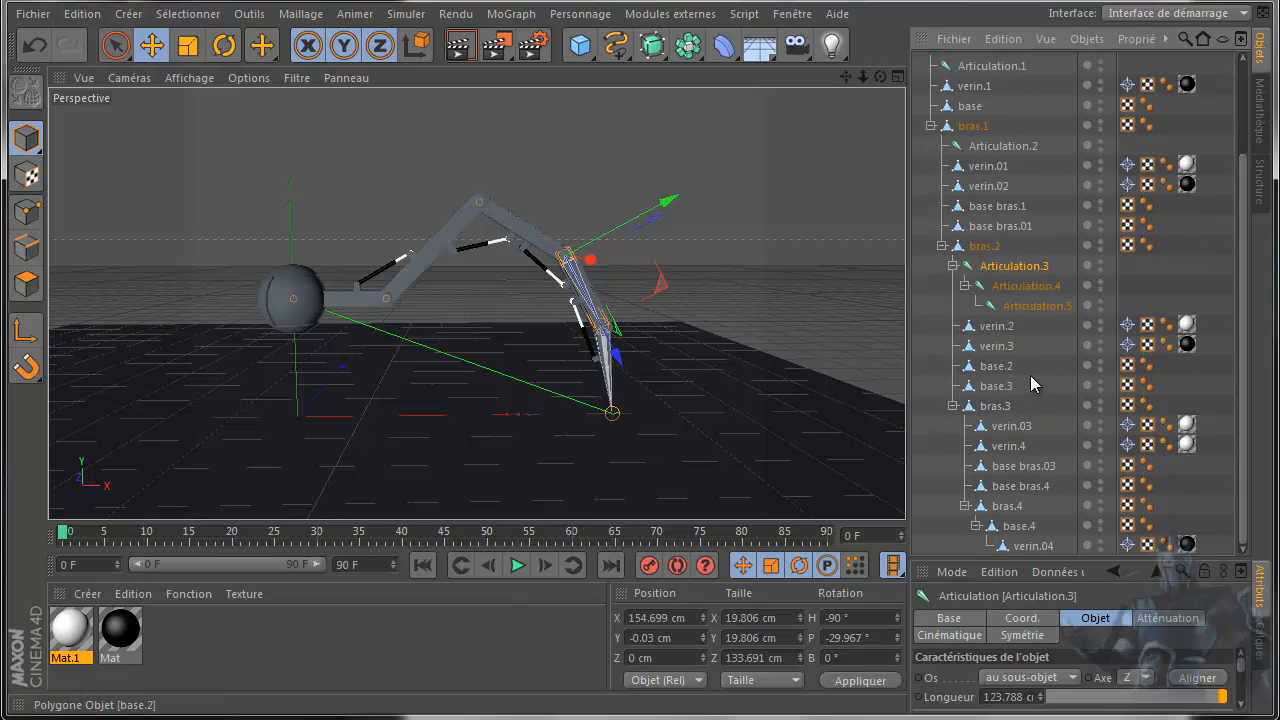
pyautogui.moveTo(1028, 291); pyautogui.dragTo(1003, 411)
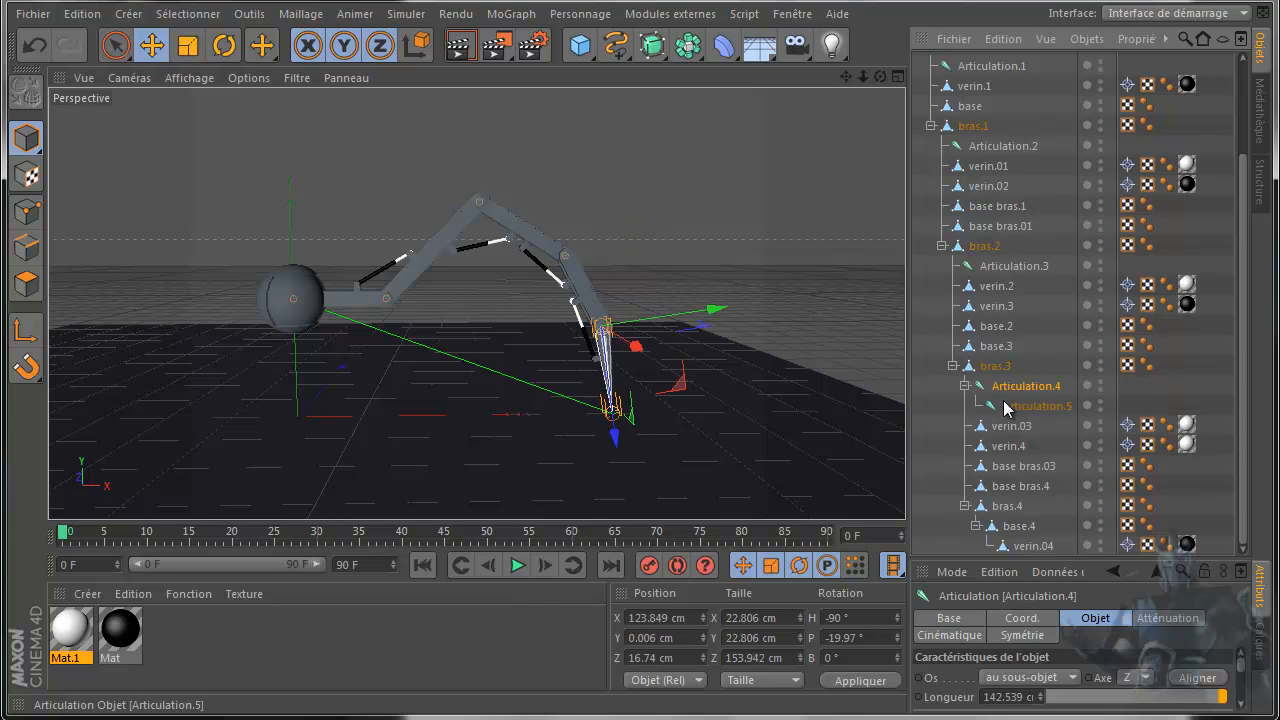
pyautogui.click(1033, 406)
pyautogui.moveTo(1026, 409); pyautogui.dragTo(1020, 513)
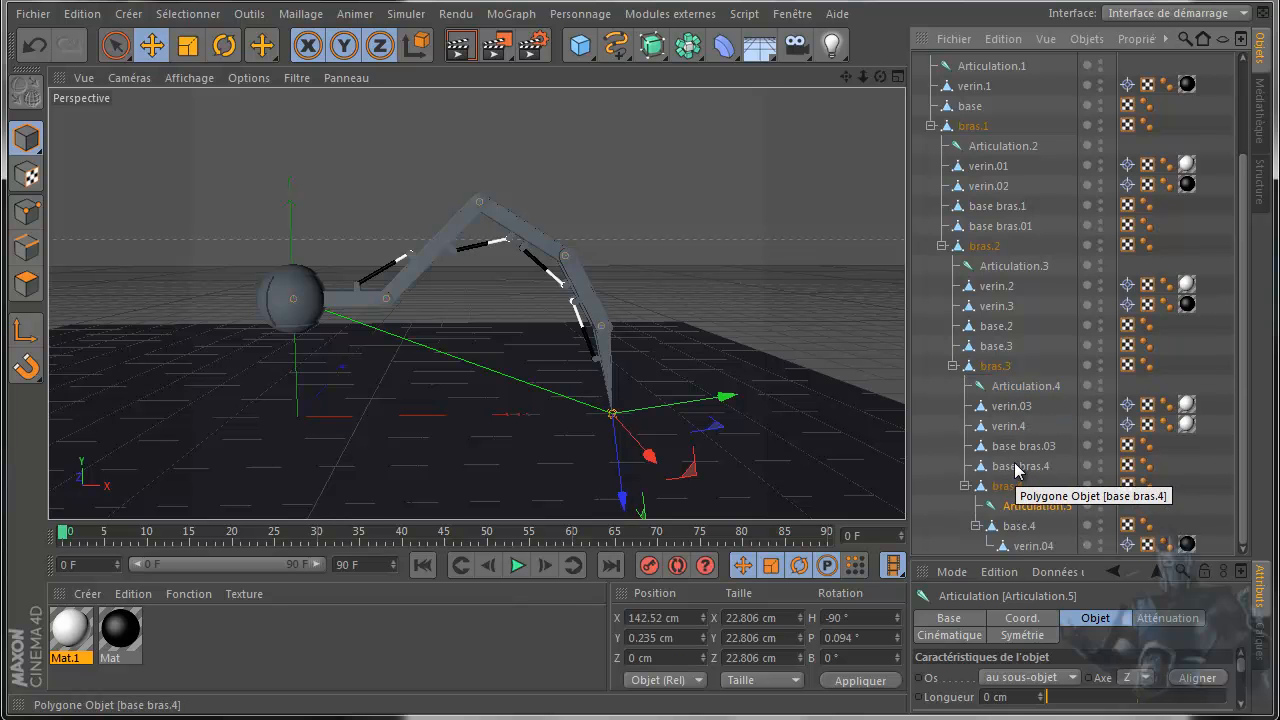
# Step: Collapse the base and base bras hierarchies and delete the empty Racine object
pyautogui.scroll(3, 1003, 428)
pyautogui.click(919, 162)
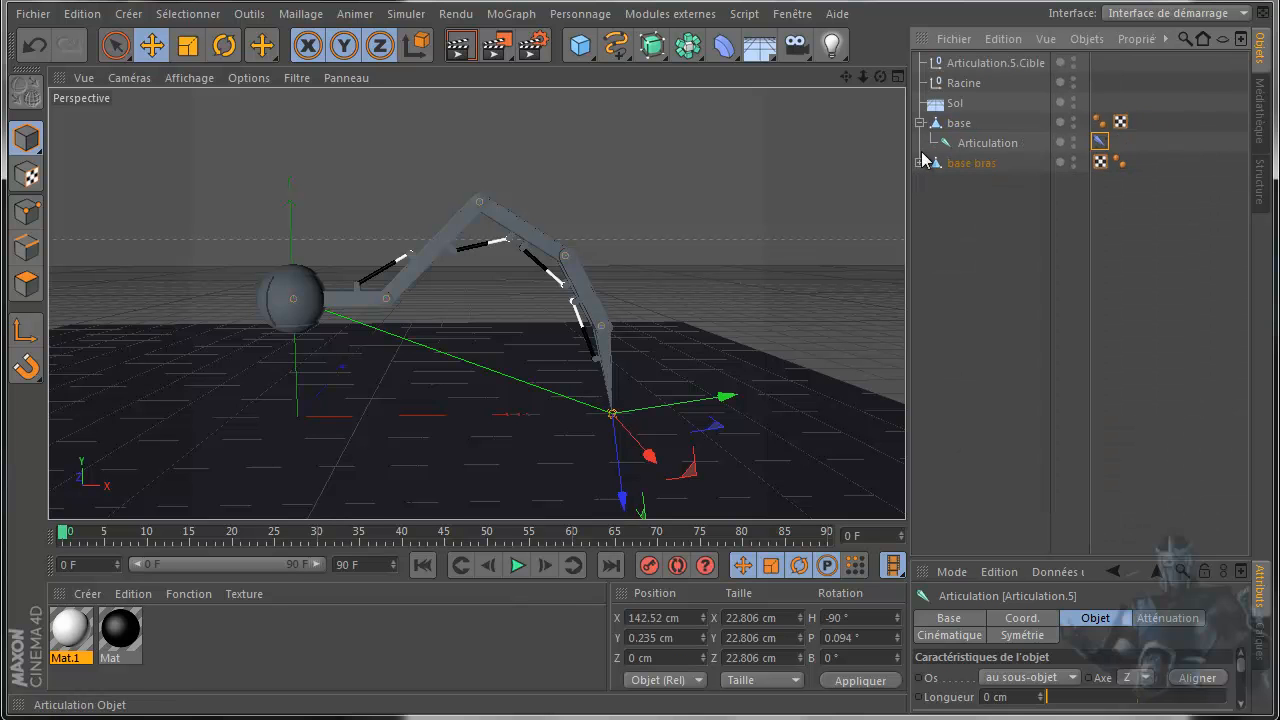
pyautogui.click(919, 122)
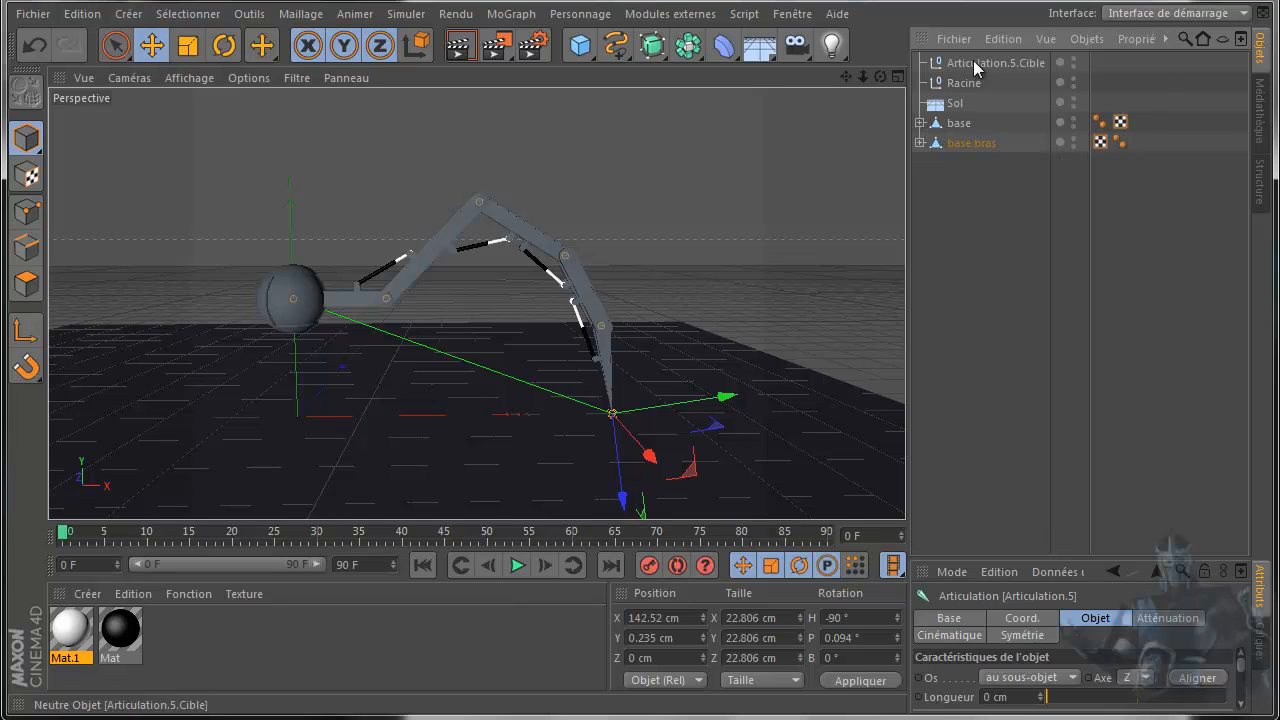
pyautogui.click(972, 83)
pyautogui.press('Delete')
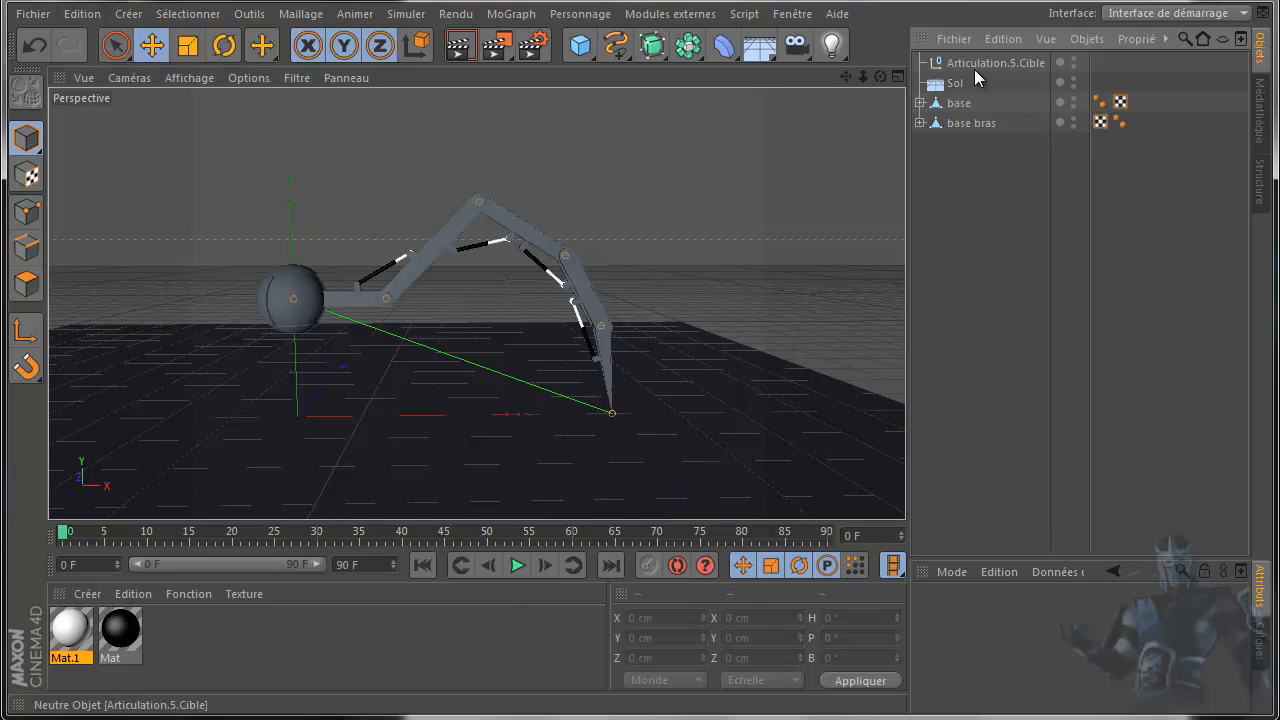
# Step: Test the arm by moving Articulation.5.Cible to about X 418 cm, Y 106 cm, then undo the move
pyautogui.click(982, 62)
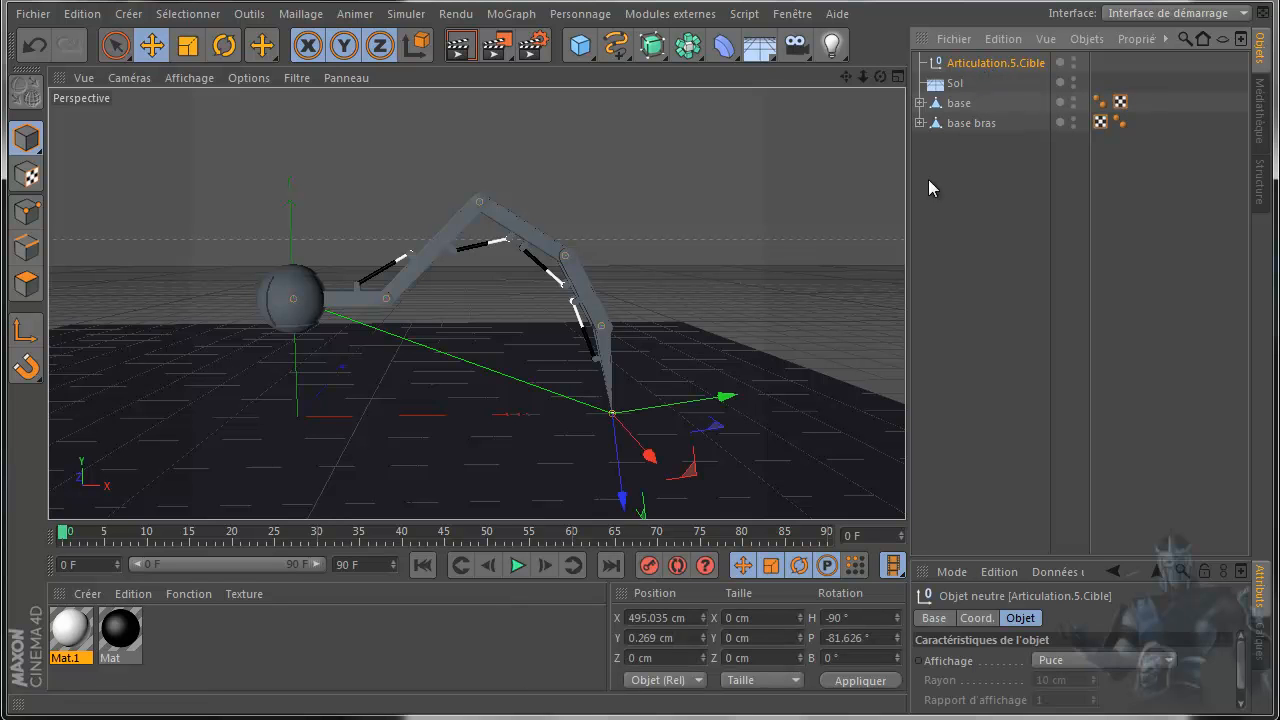
pyautogui.moveTo(697, 470); pyautogui.dragTo(636, 450)
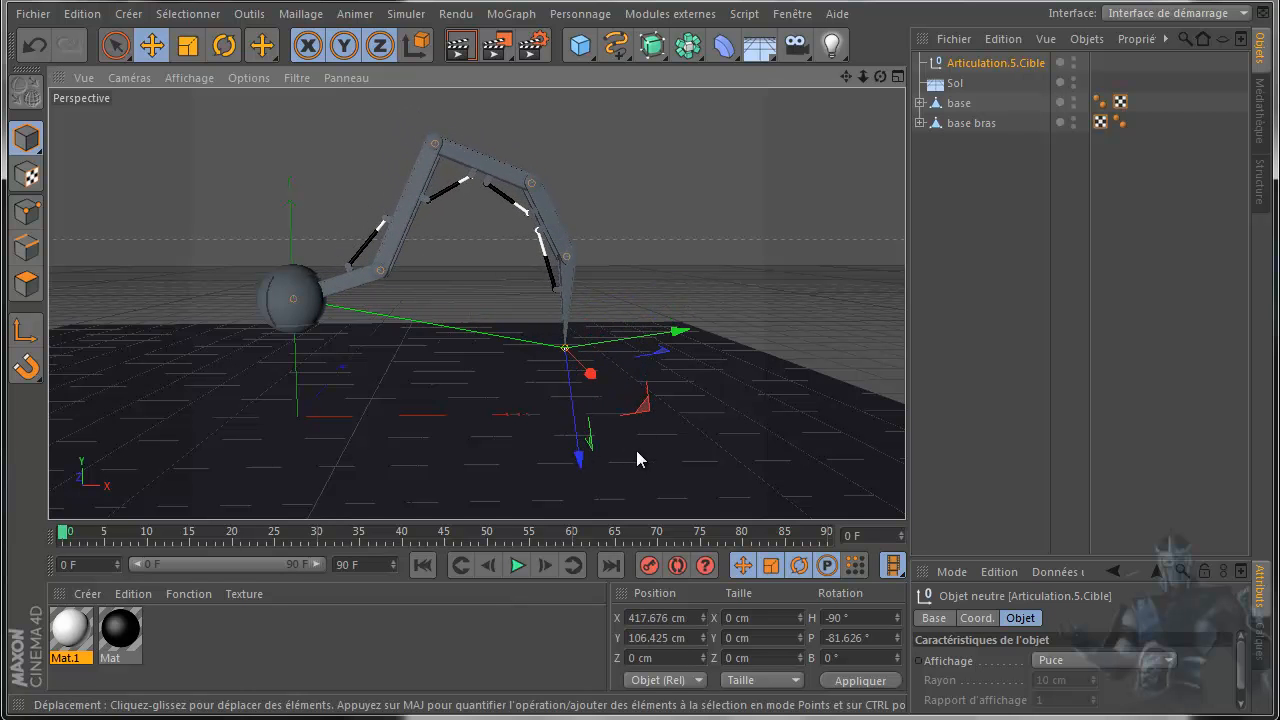
pyautogui.click(33, 50)
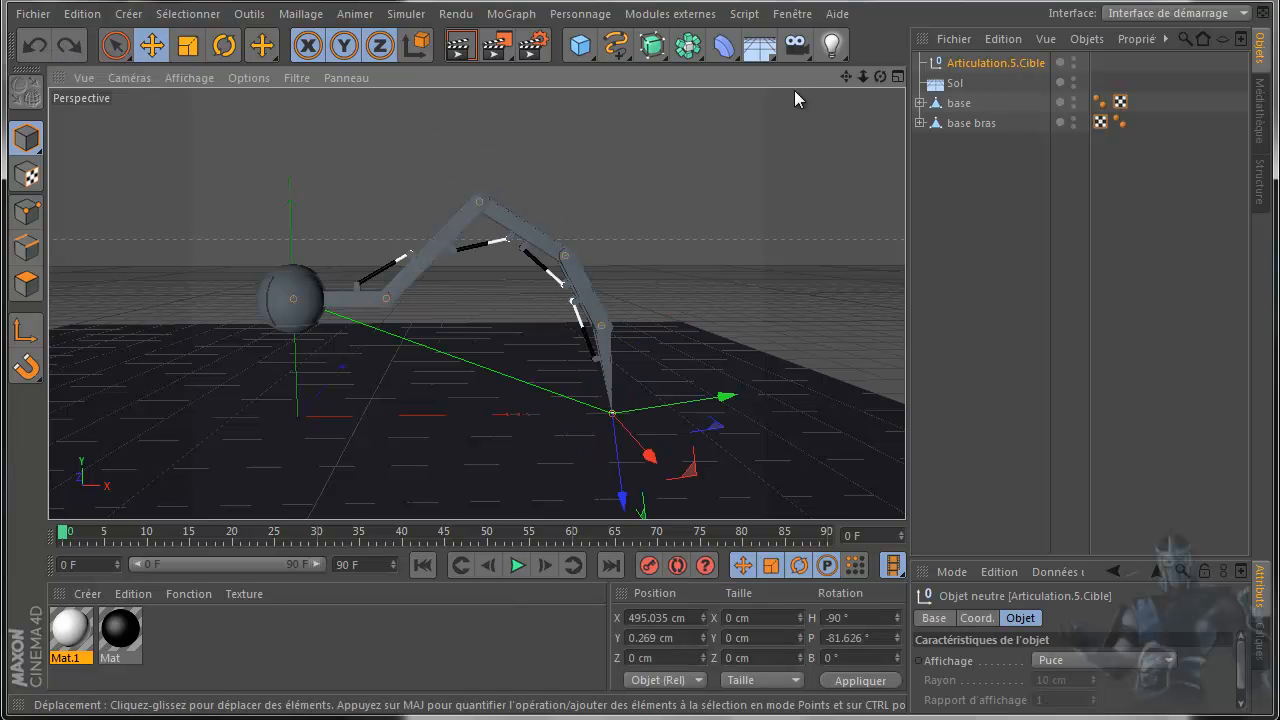
# Step: Test moving Articulation.5.Cible to about Z -183 cm and base with base bras to about Z -214 cm, then undo both moves
pyautogui.keyDown('alt'); pyautogui.moveTo(638, 394); pyautogui.dragTo(640, 397); pyautogui.keyUp('alt')
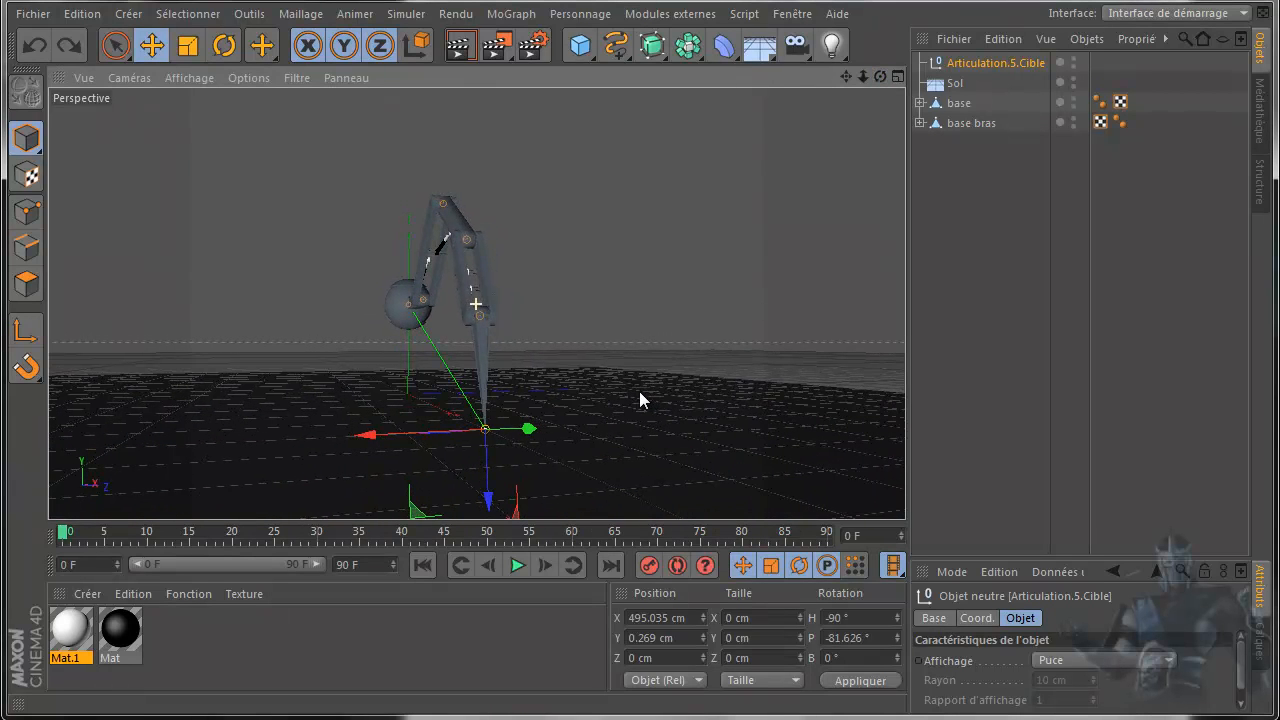
pyautogui.moveTo(405, 521); pyautogui.dragTo(639, 392)
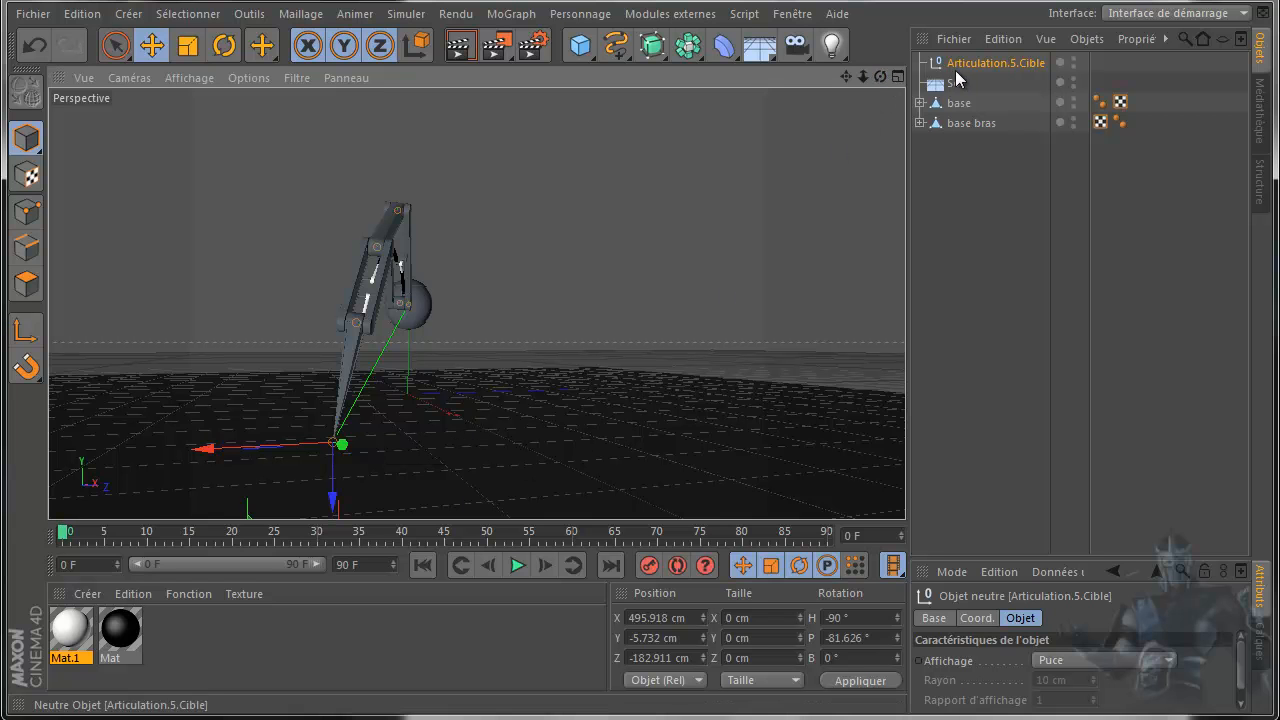
pyautogui.click(958, 104)
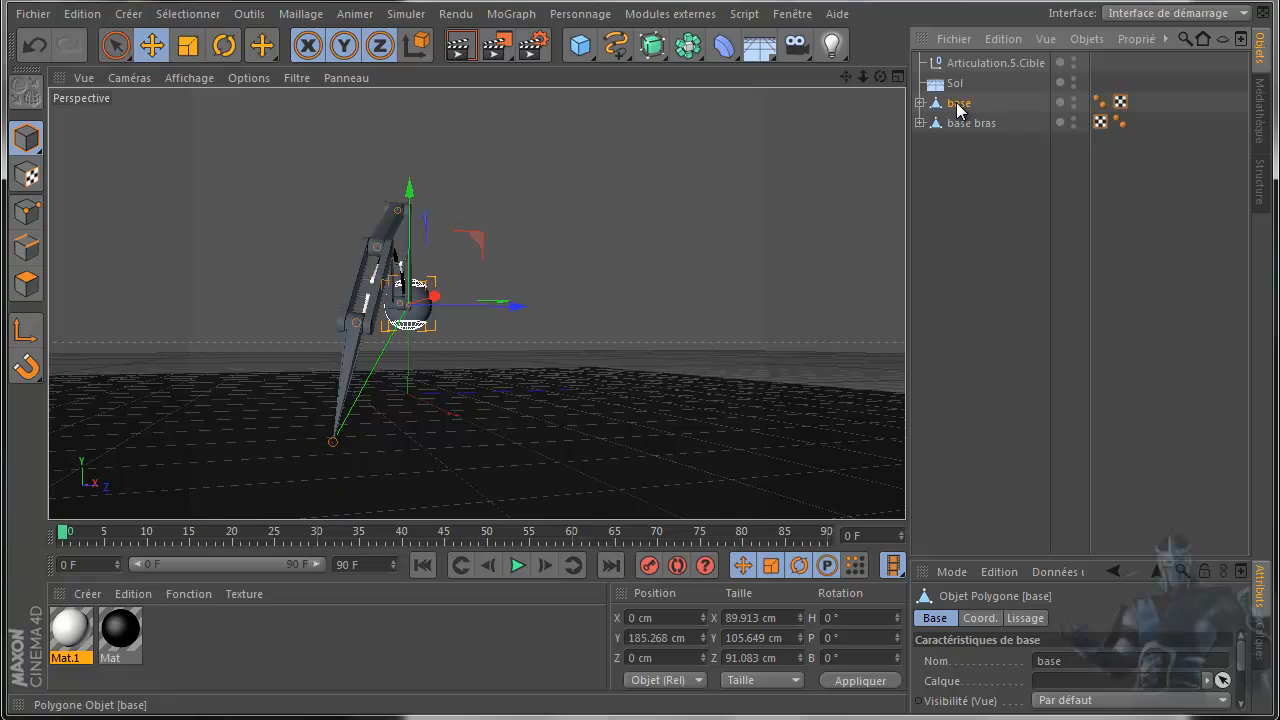
pyautogui.keyDown('shift'); pyautogui.click(958, 124); pyautogui.keyUp('shift')
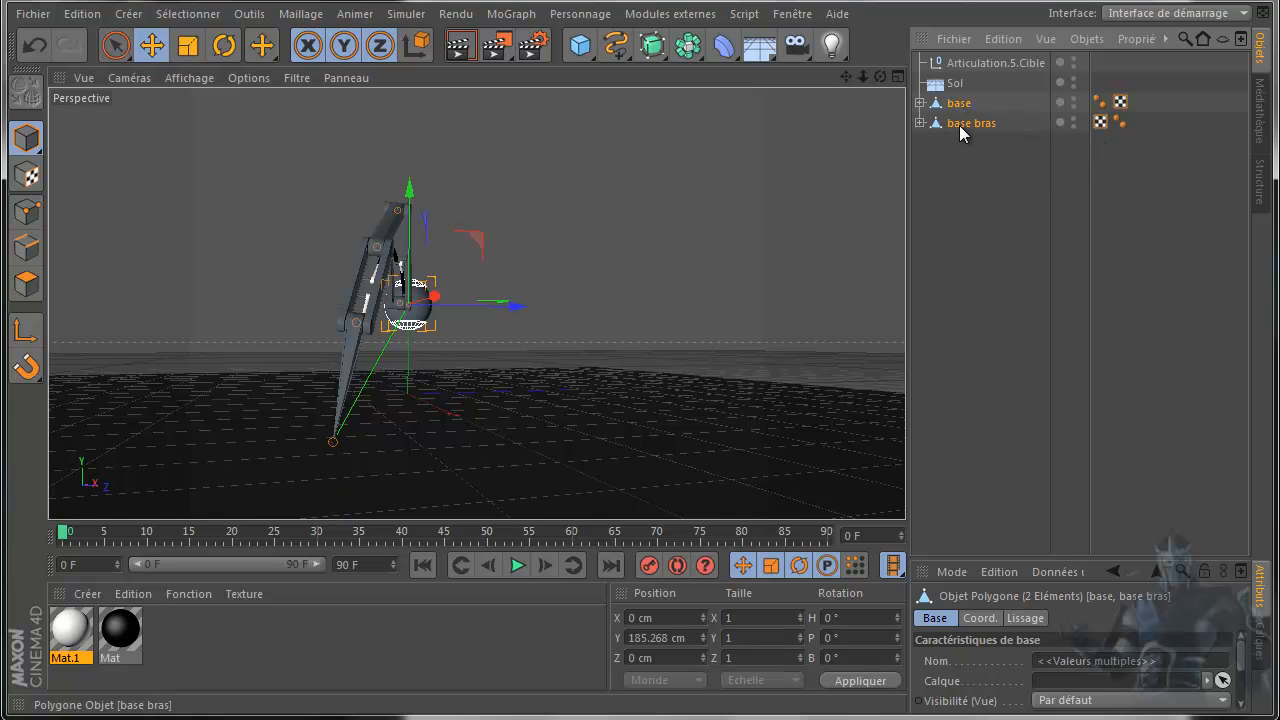
pyautogui.moveTo(521, 305); pyautogui.dragTo(420, 290)
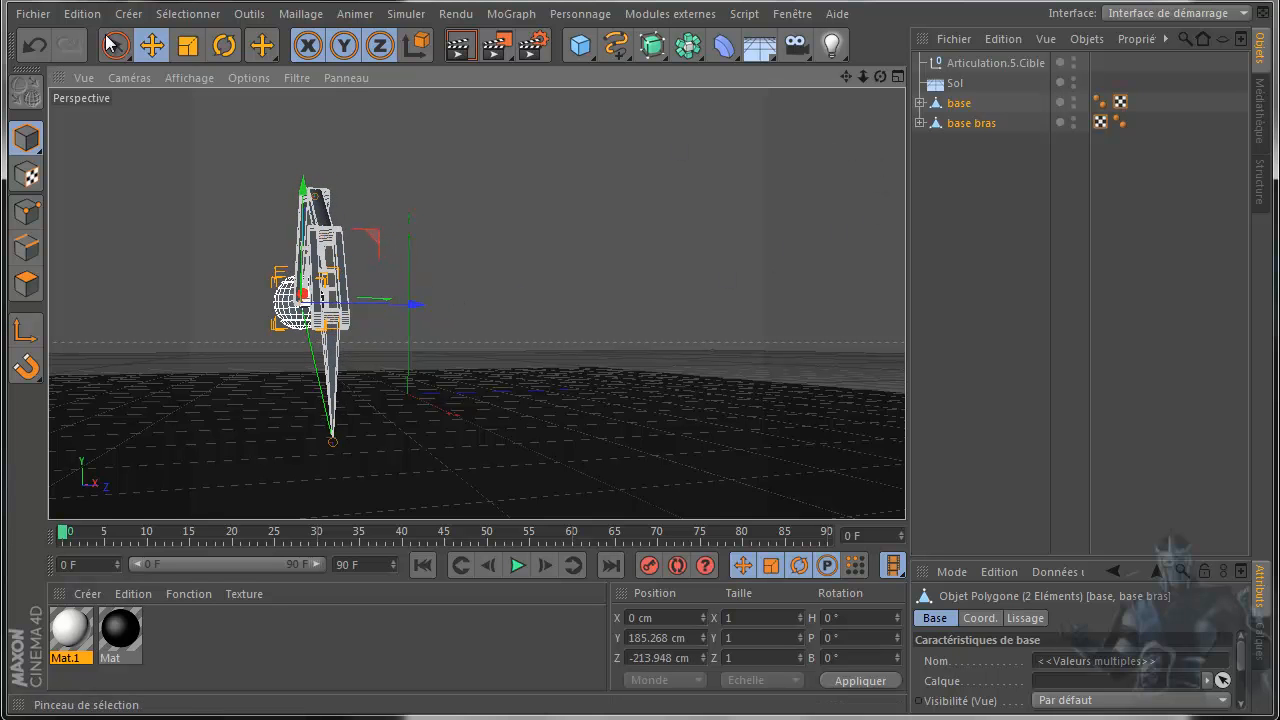
pyautogui.click(34, 46)
pyautogui.click(34, 46)
pyautogui.click(35, 47)
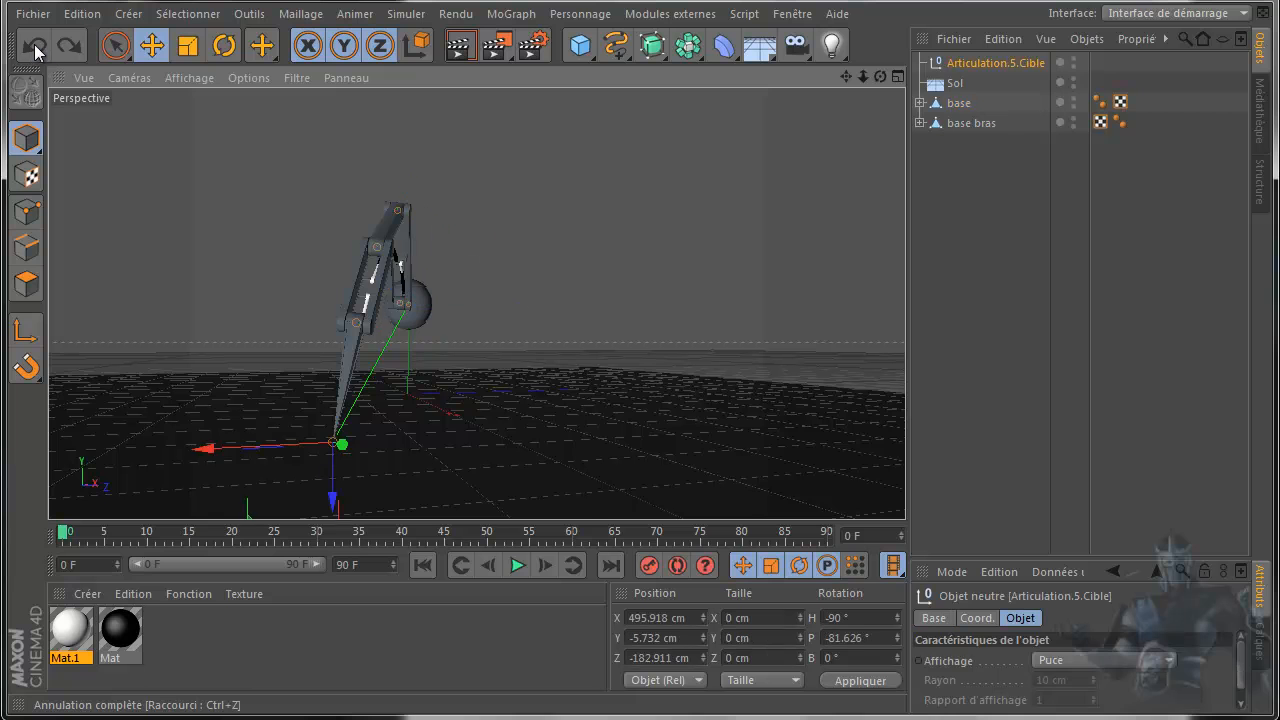
pyautogui.click(35, 47)
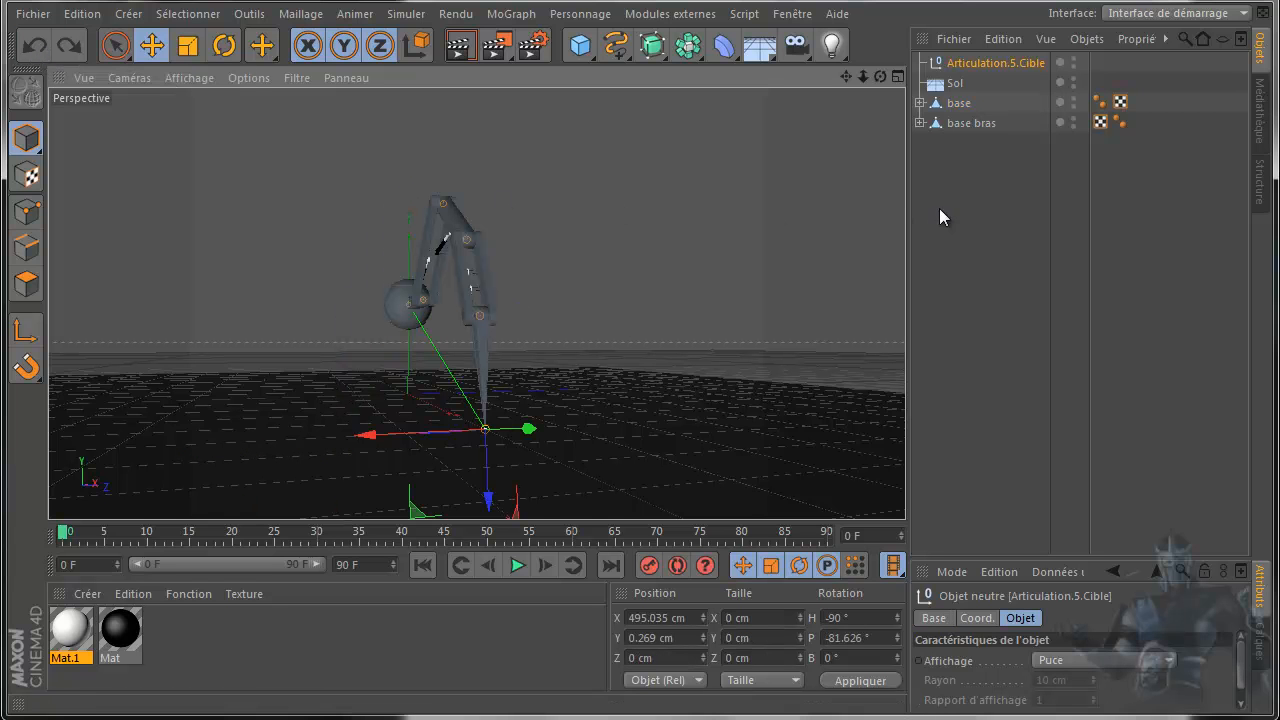
# Step: View the arm from the side and show the full properties of the CI tag on the Articulation joint under base
pyautogui.middleClick(710, 305)
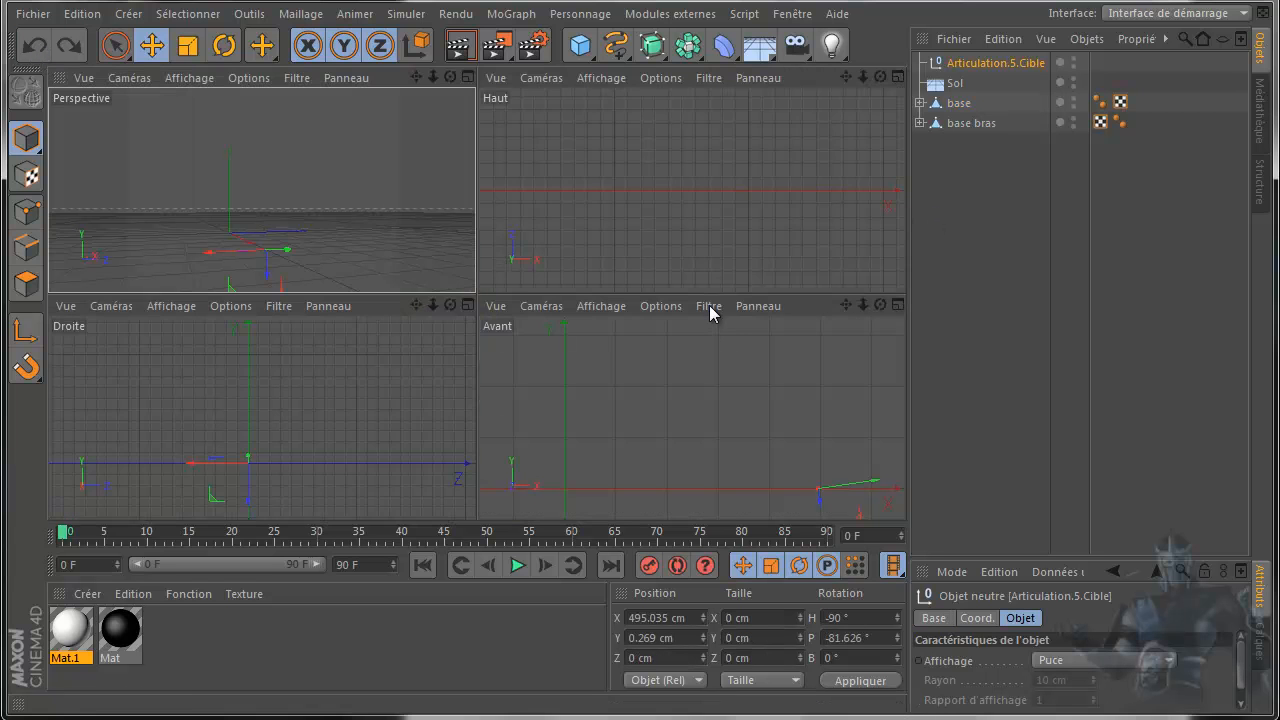
pyautogui.middleClick(358, 231)
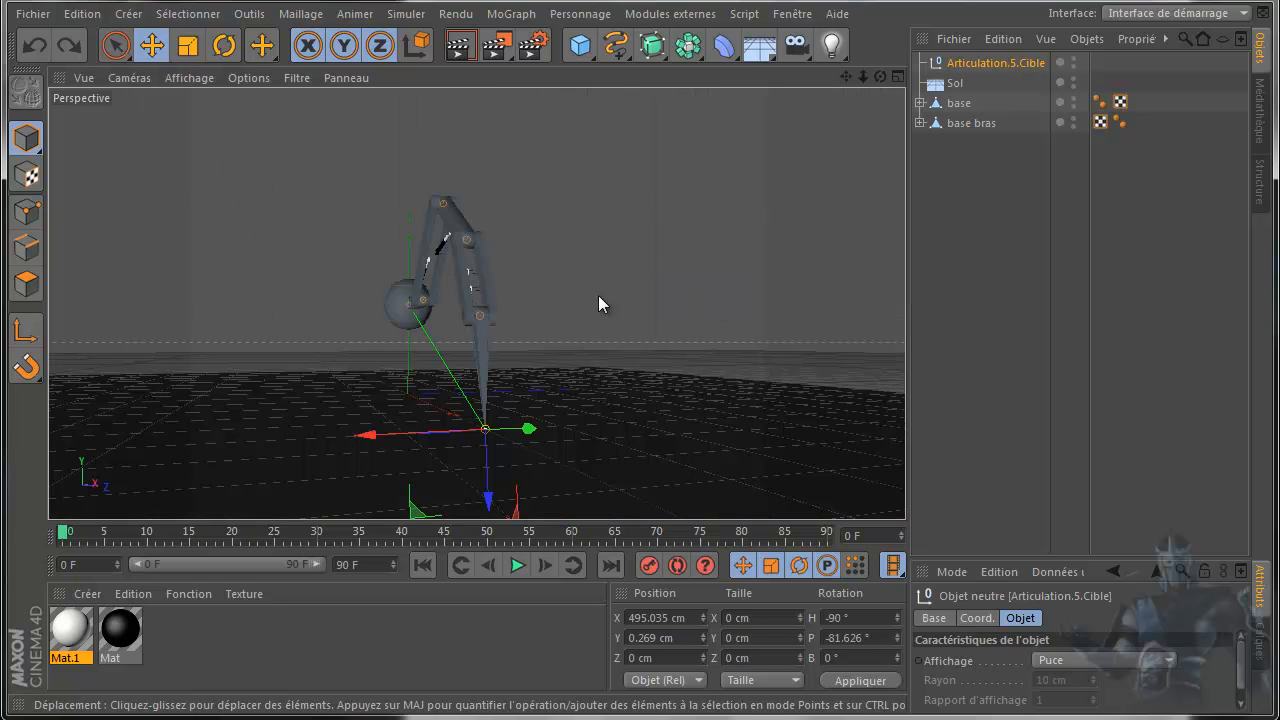
pyautogui.keyDown('alt'); pyautogui.moveTo(678, 293); pyautogui.dragTo(612, 335); pyautogui.keyUp('alt')
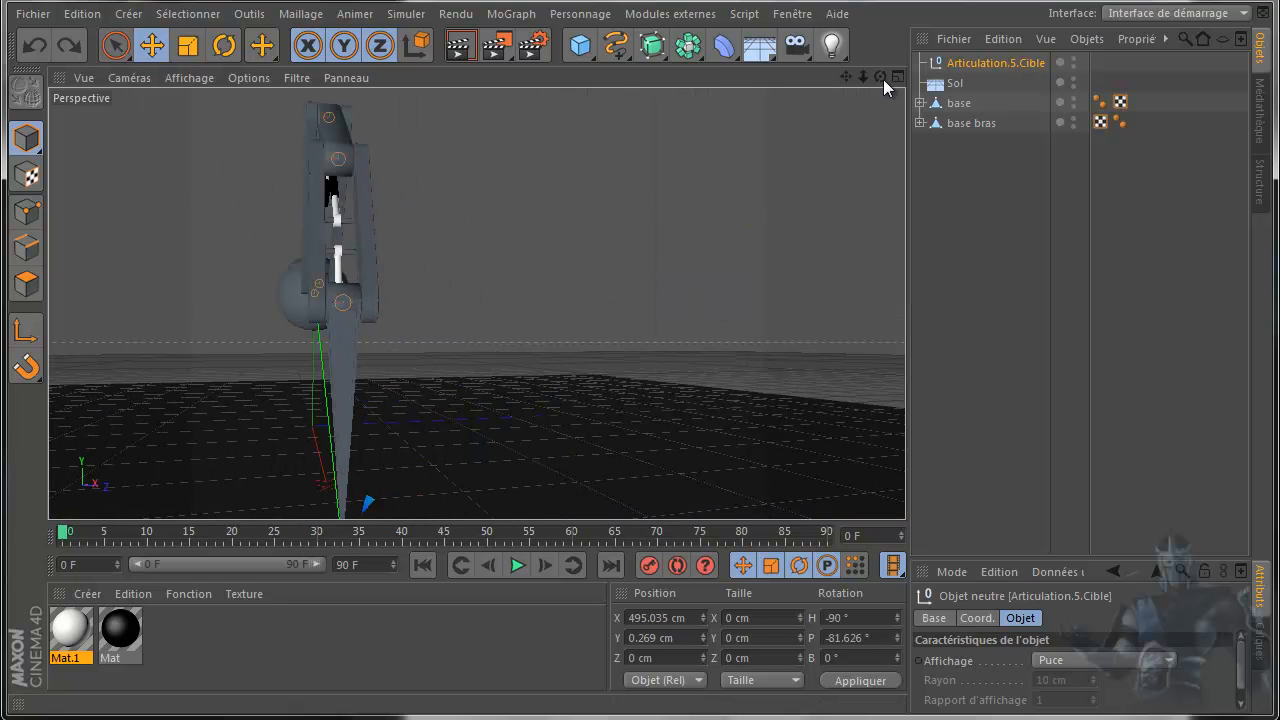
pyautogui.moveTo(880, 77); pyautogui.dragTo(809, 147)
pyautogui.moveTo(846, 77)
pyautogui.mouseDown()
pyautogui.moveTo(637, 392)
pyautogui.moveTo(846, 83)
pyautogui.mouseUp()
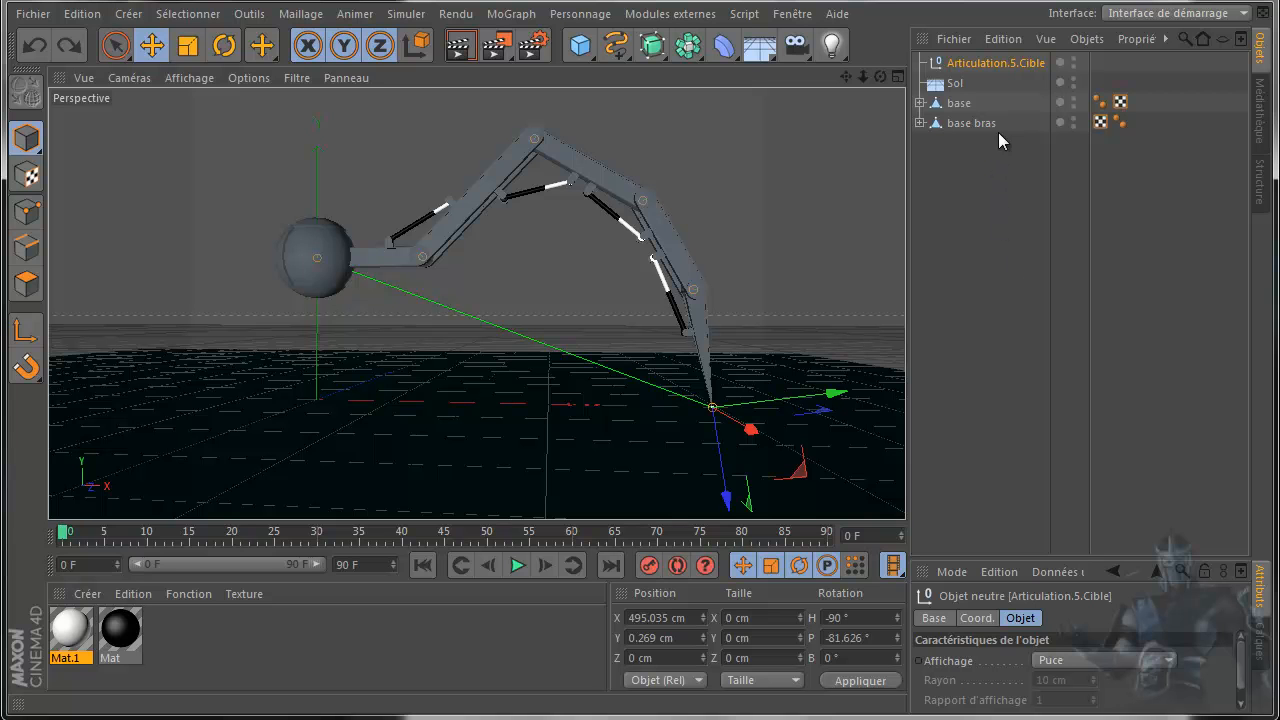
pyautogui.click(919, 103)
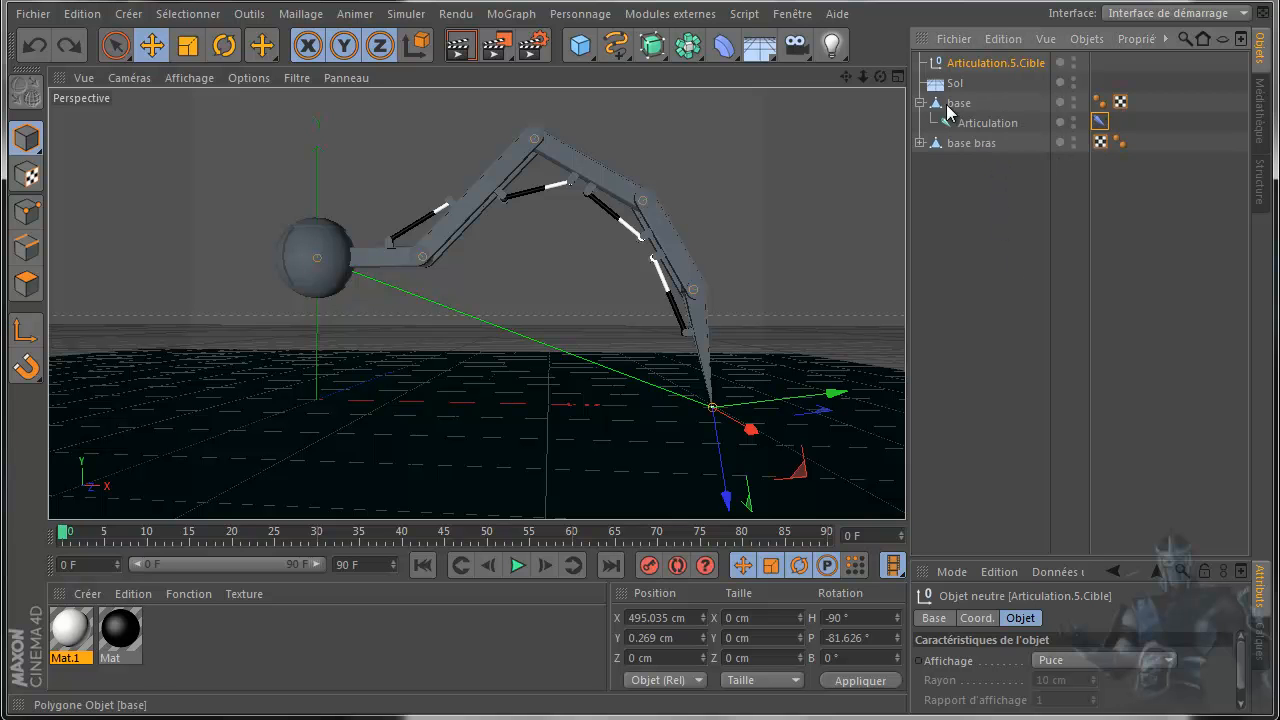
pyautogui.click(1100, 122)
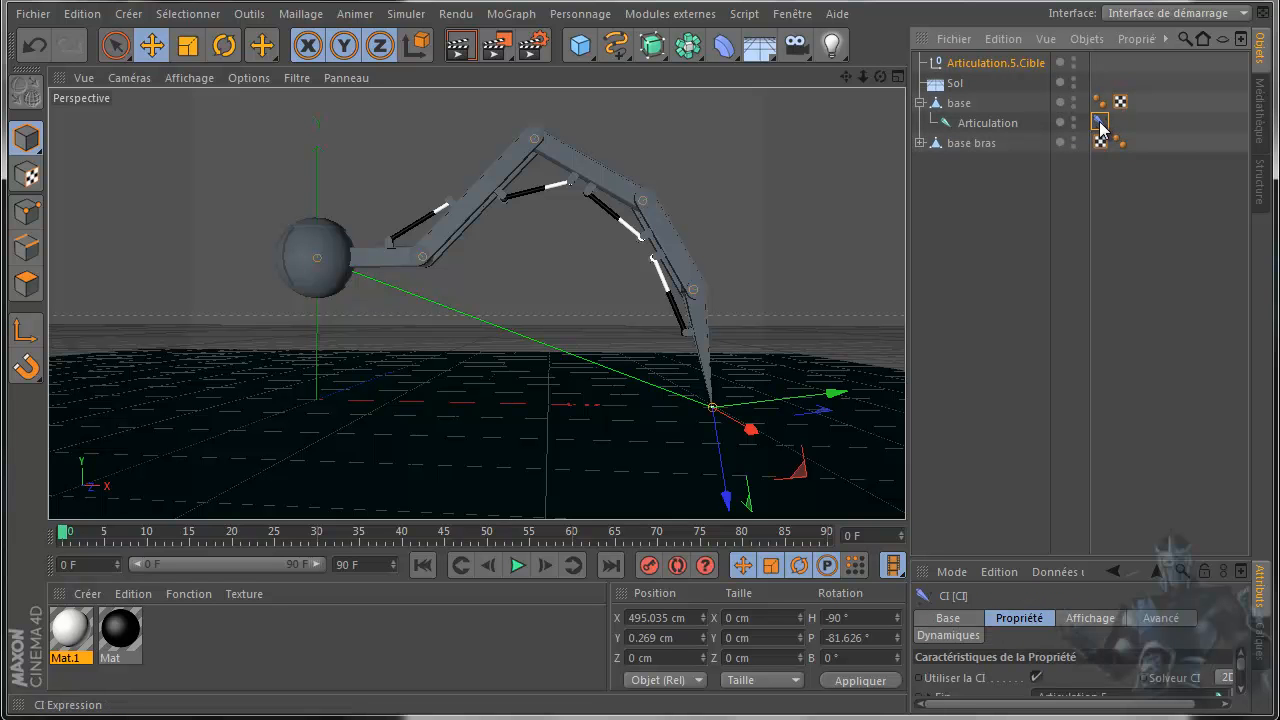
pyautogui.moveTo(1097, 556); pyautogui.dragTo(1107, 220)
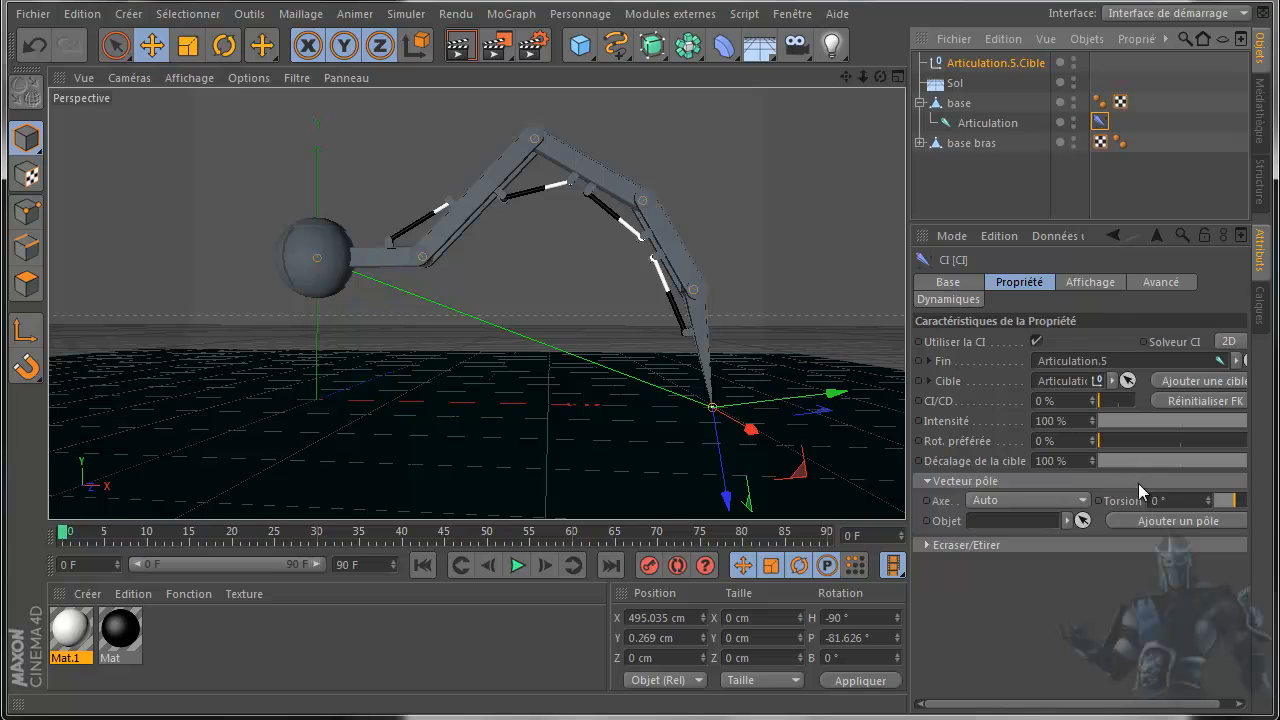
# Step: Try adding a pole vector object to the CI chain, then undo it
pyautogui.click(1178, 521)
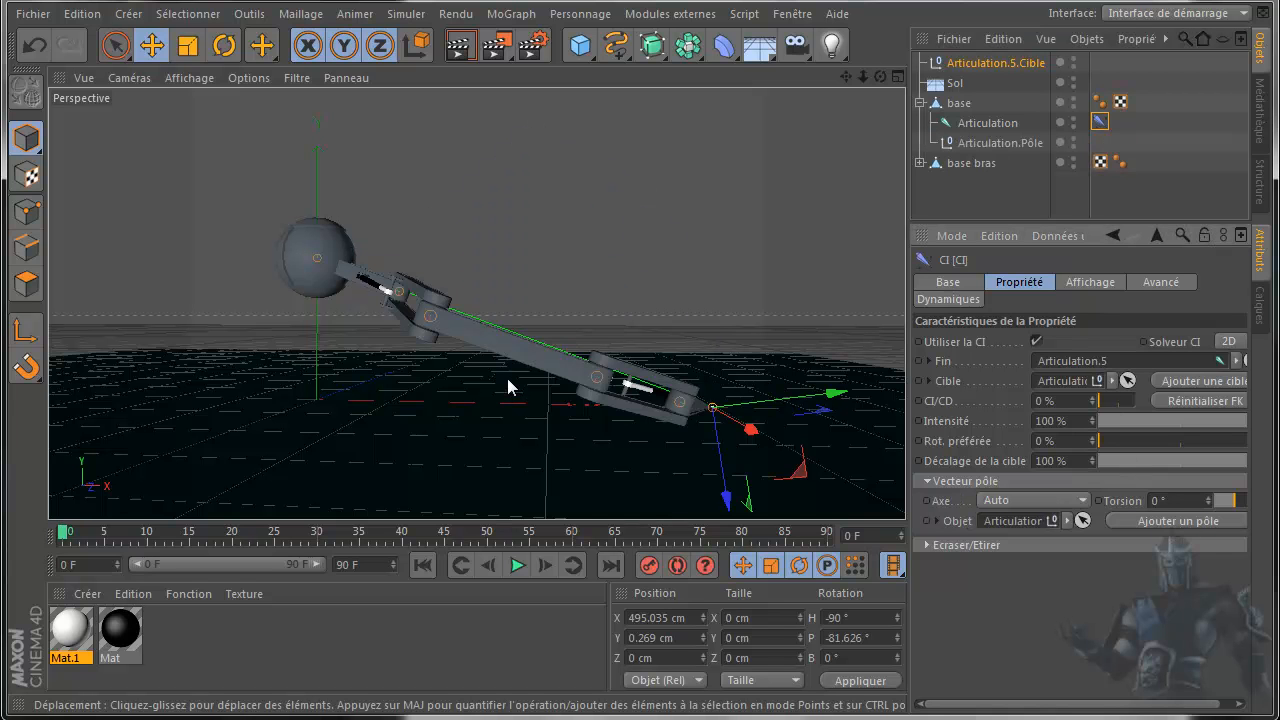
pyautogui.moveTo(880, 77); pyautogui.dragTo(641, 396)
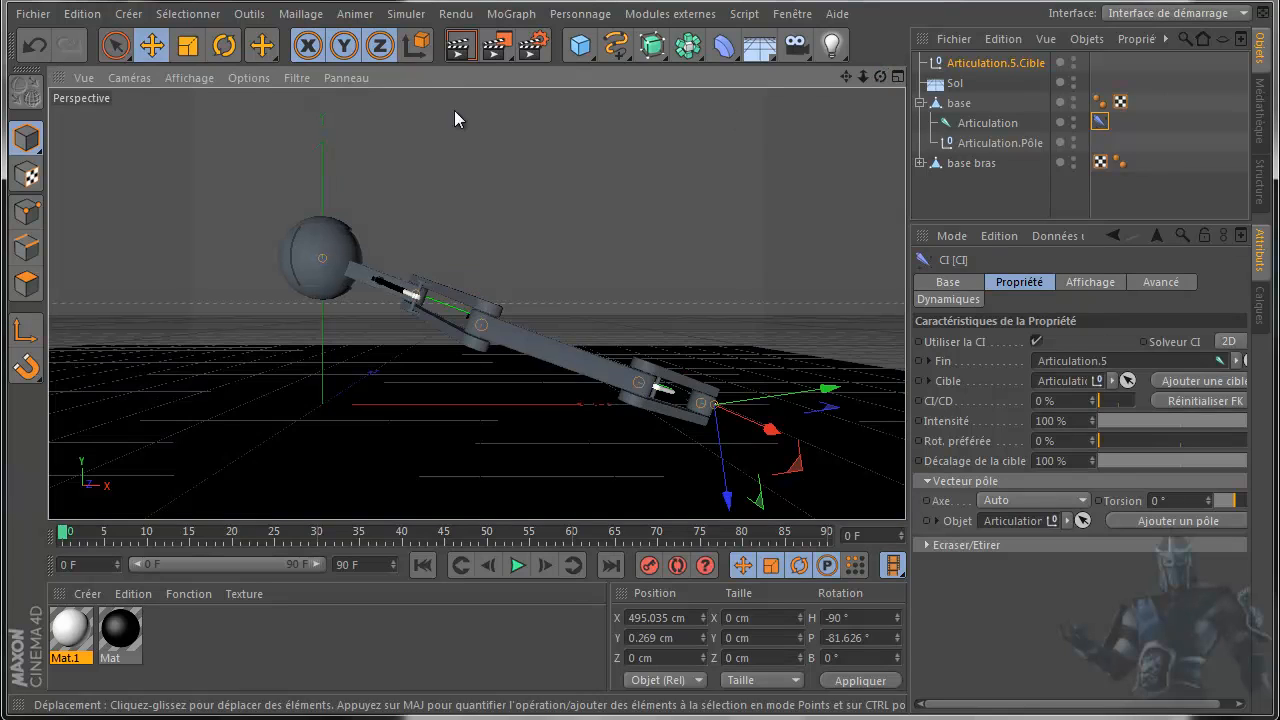
pyautogui.click(37, 46)
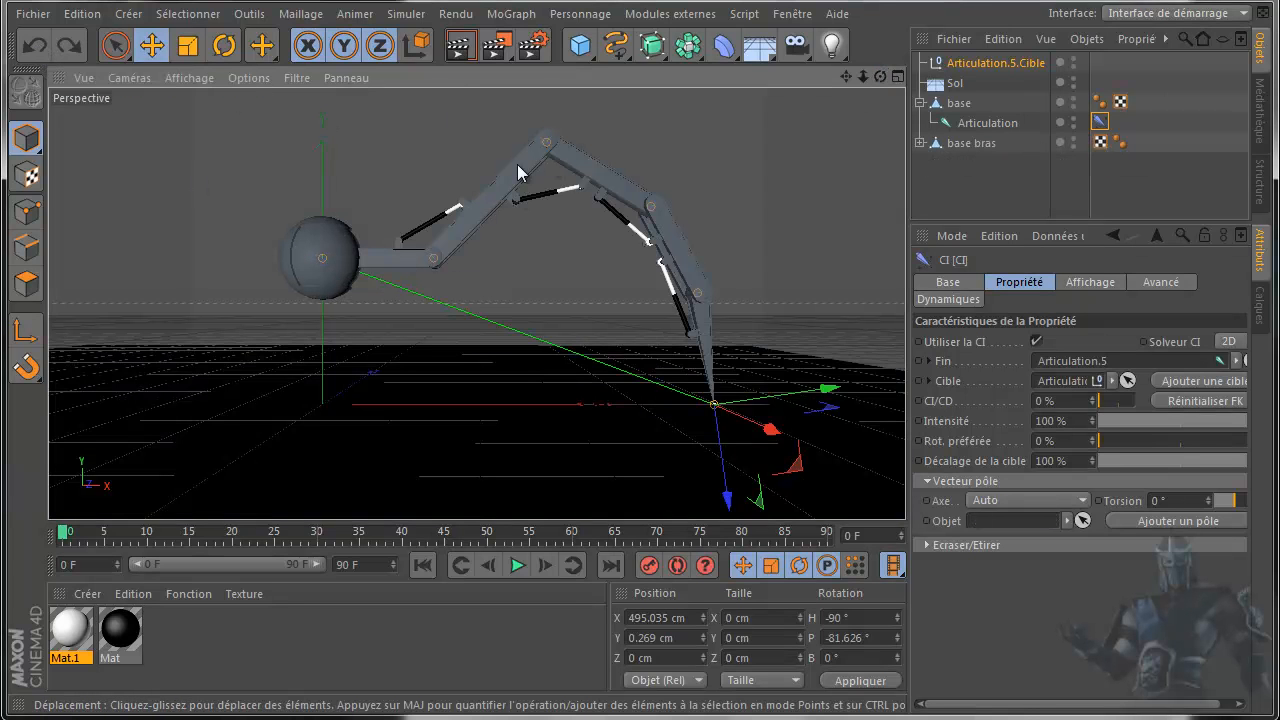
# Step: Test the arm's bending by moving Articulation.5.Cible to about X 536 cm and in a second direction, undoing each move
pyautogui.moveTo(881, 76); pyautogui.dragTo(648, 387)
pyautogui.moveTo(743, 460); pyautogui.dragTo(795, 461)
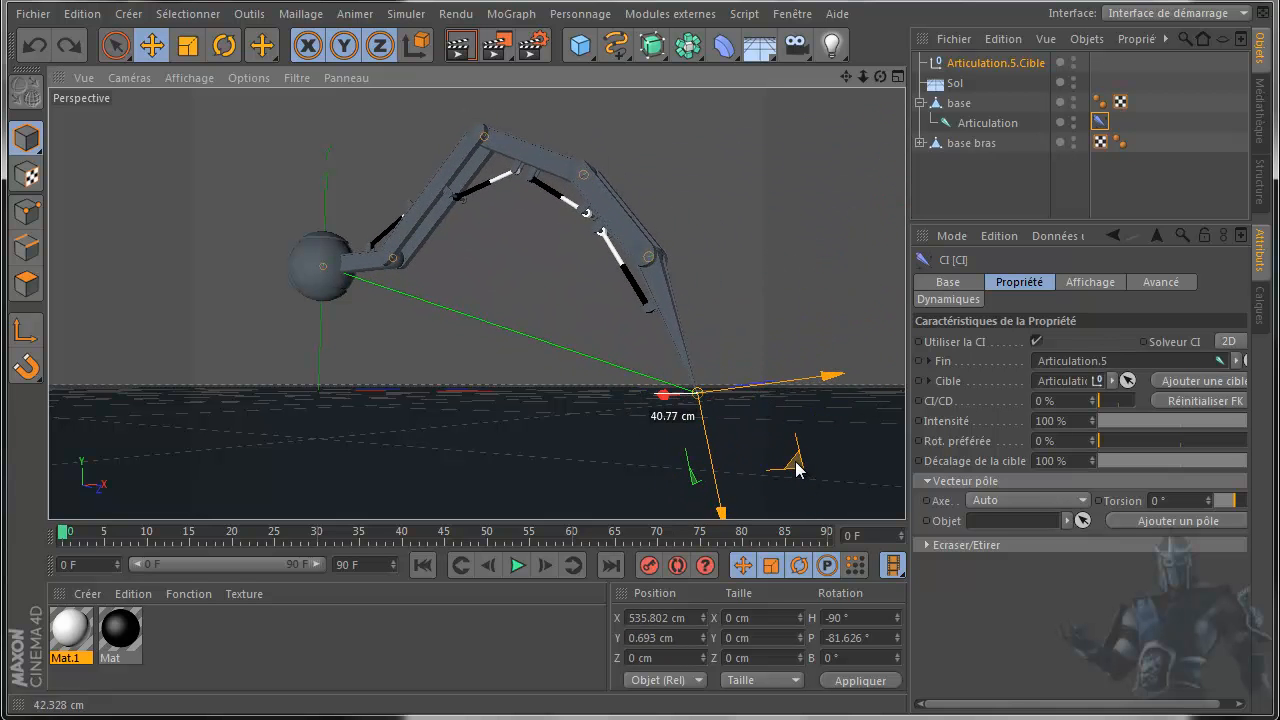
pyautogui.click(34, 45)
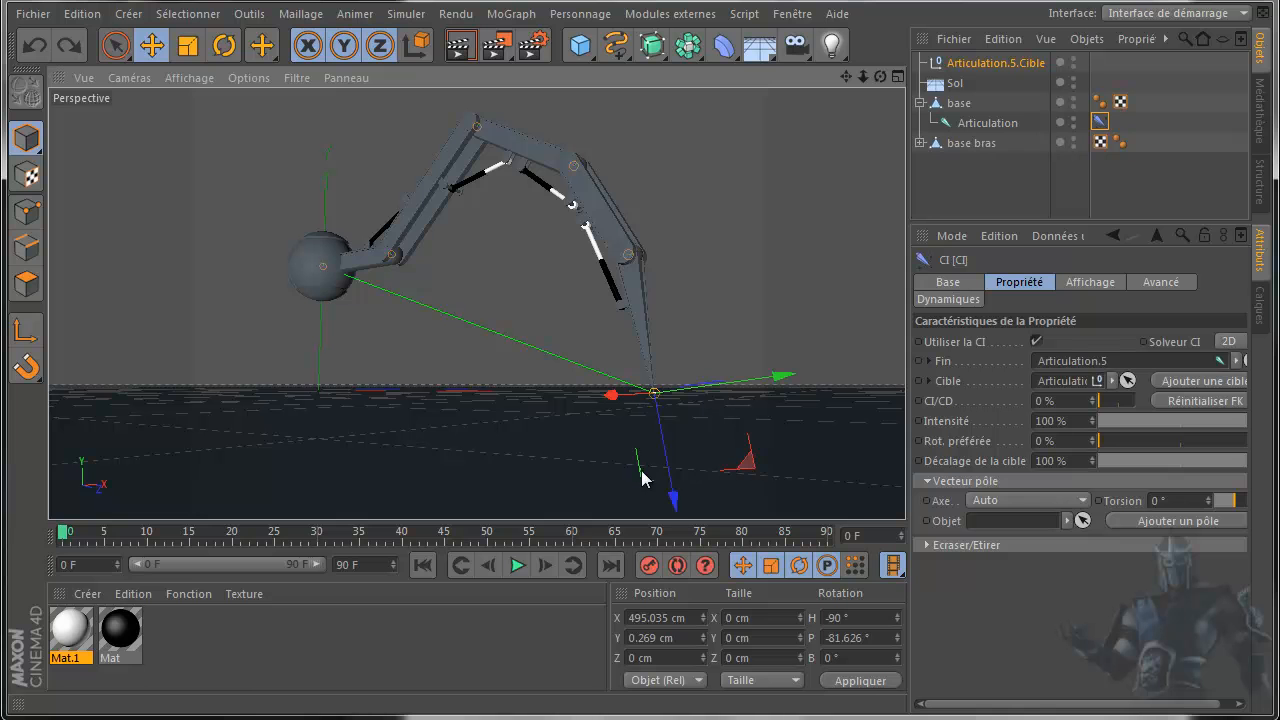
pyautogui.moveTo(640, 470); pyautogui.dragTo(611, 431)
pyautogui.click(36, 45)
pyautogui.click(74, 48)
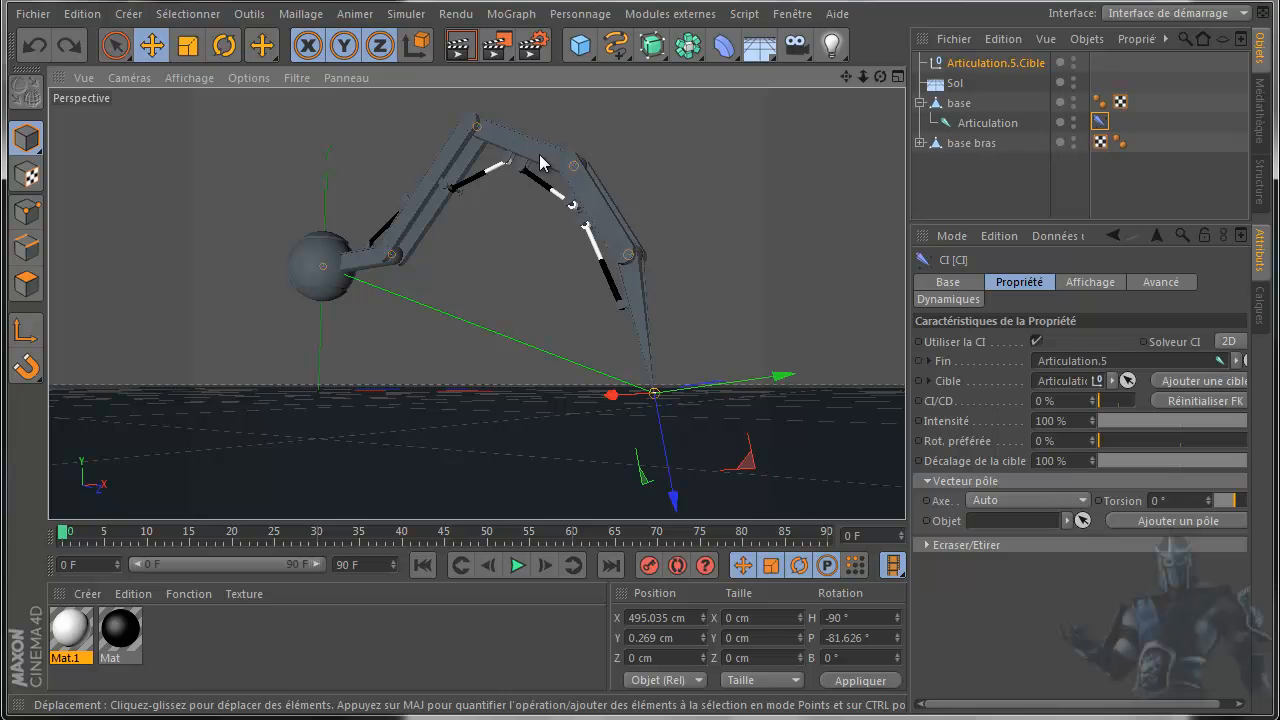
pyautogui.keyDown('alt'); pyautogui.moveTo(776, 144); pyautogui.dragTo(640, 391); pyautogui.keyUp('alt')
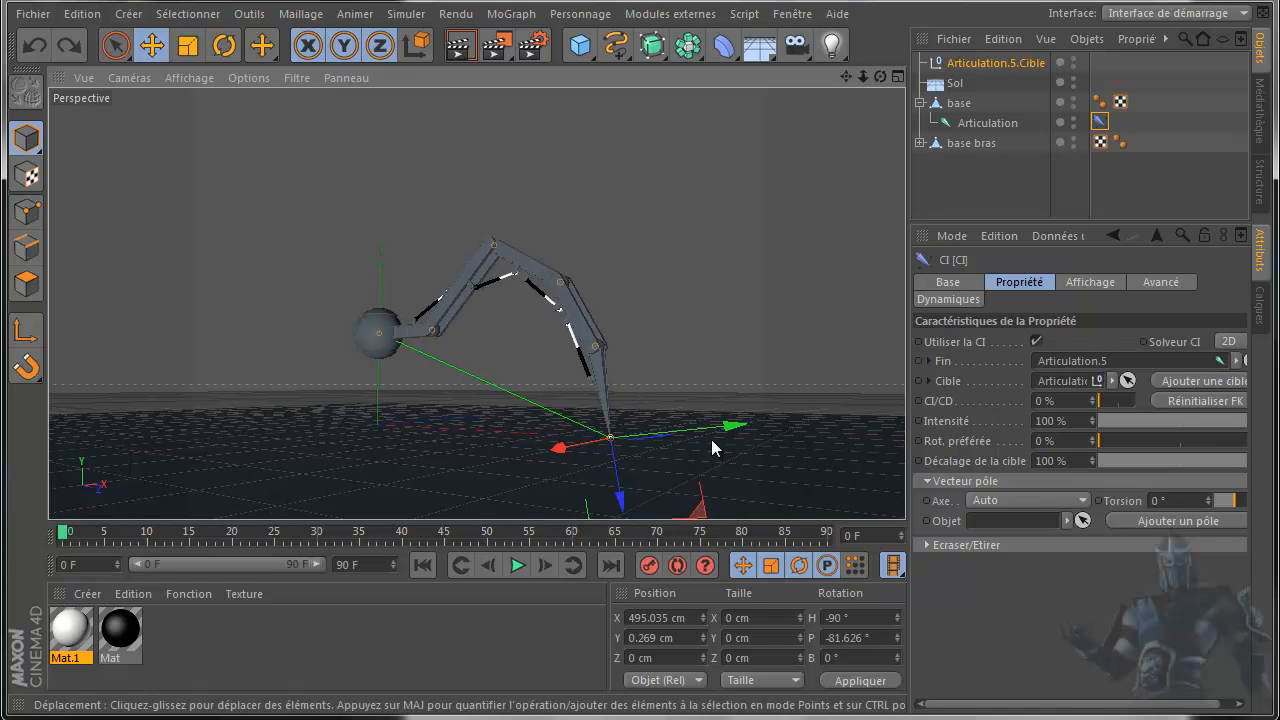
# Step: Display the null object Articulation.5.Cible as a Cube with a radius of 41 cm
pyautogui.click(1003, 62)
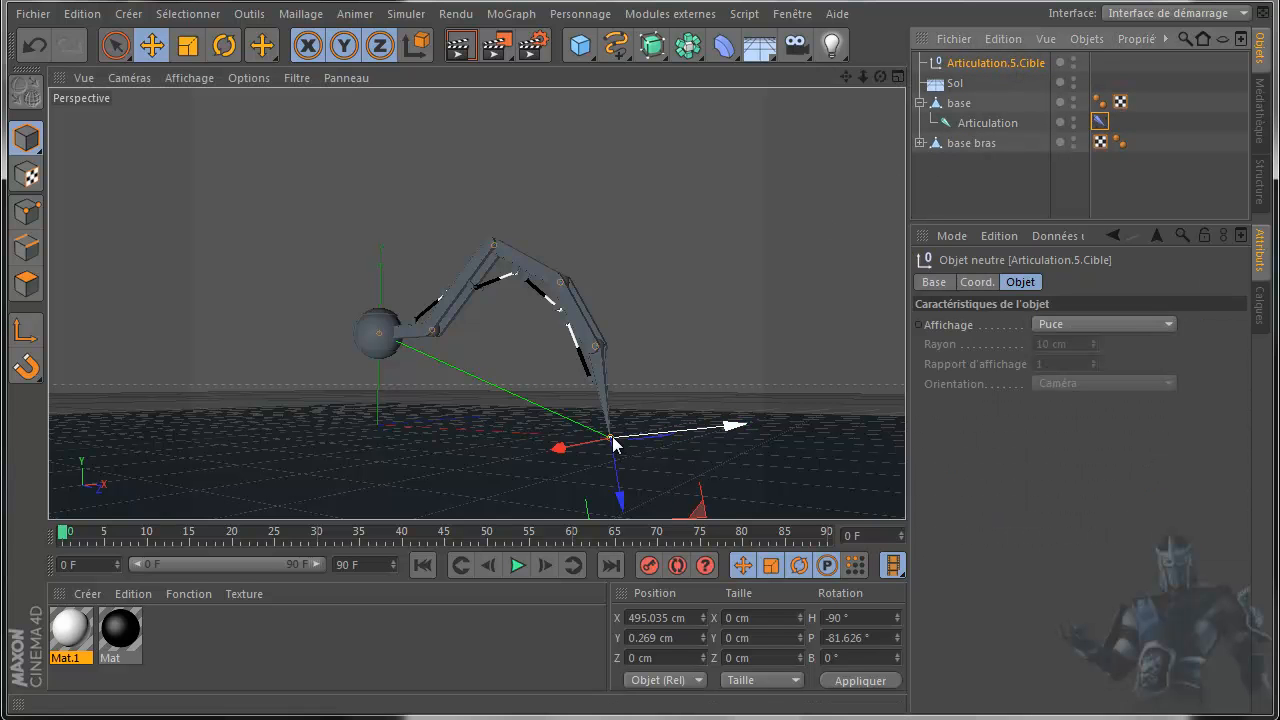
pyautogui.click(1087, 323)
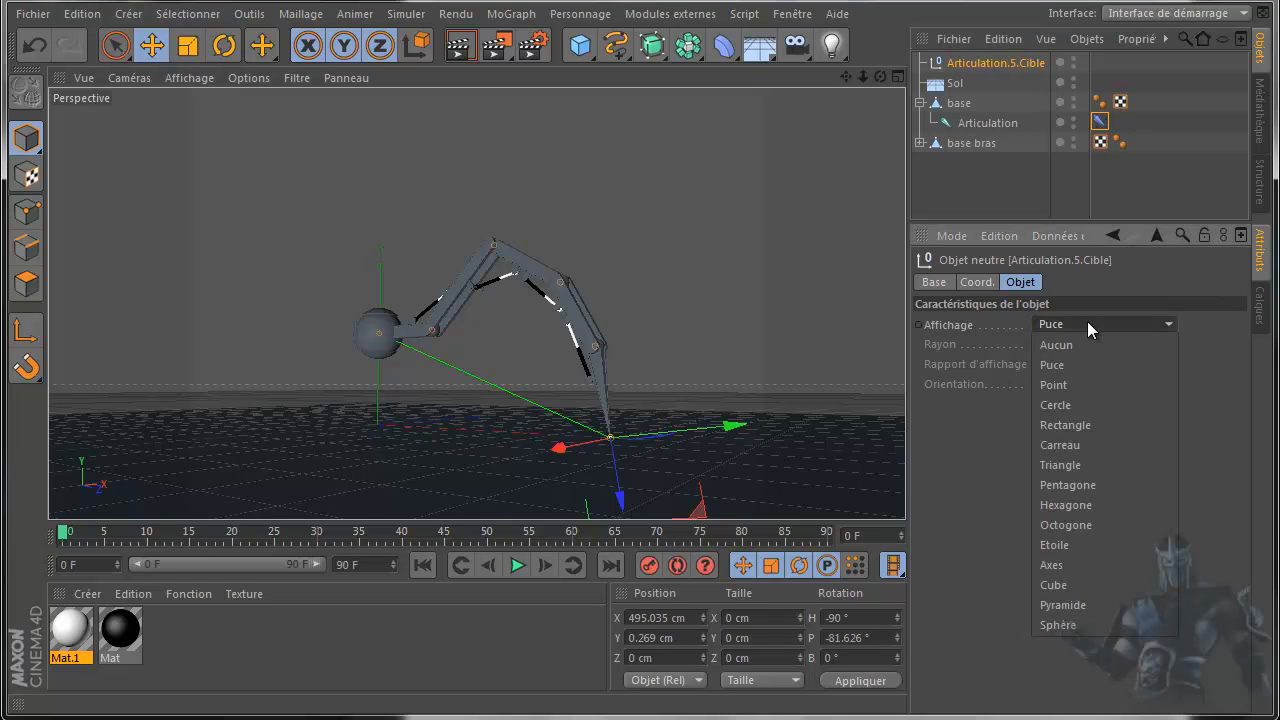
pyautogui.click(1055, 585)
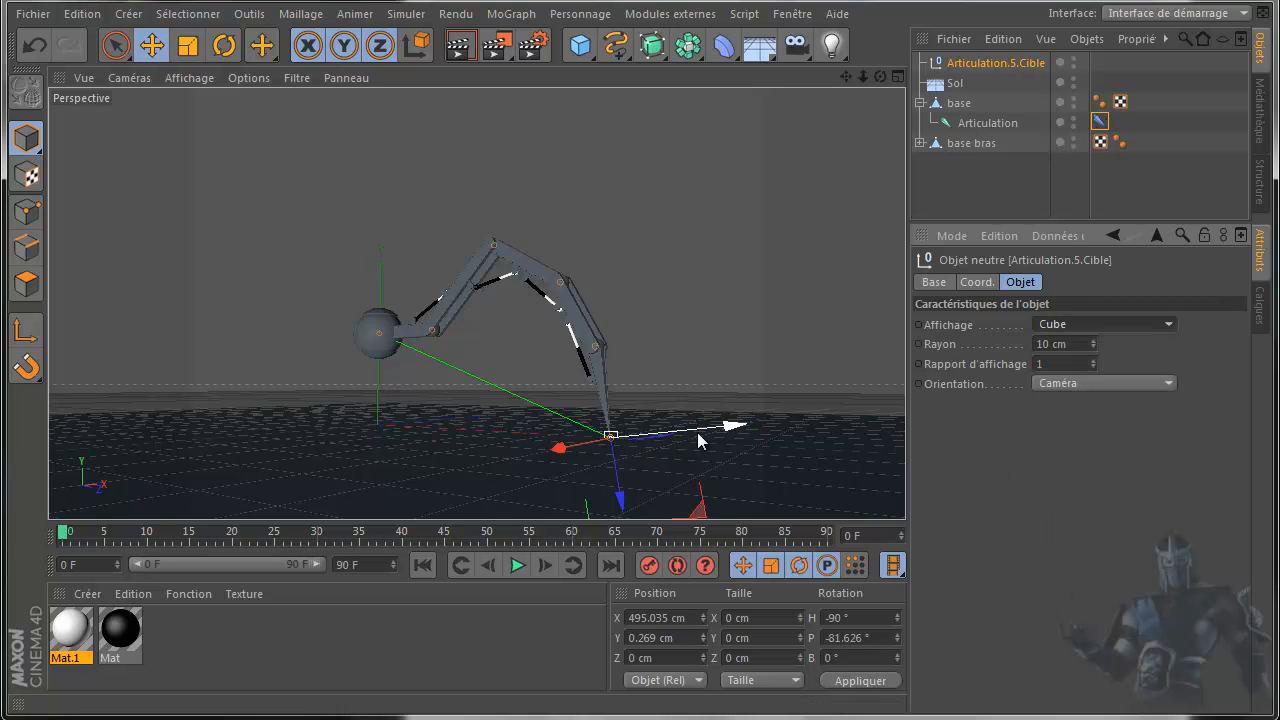
pyautogui.scroll(1, 597, 464)
pyautogui.scroll(2, 597, 468)
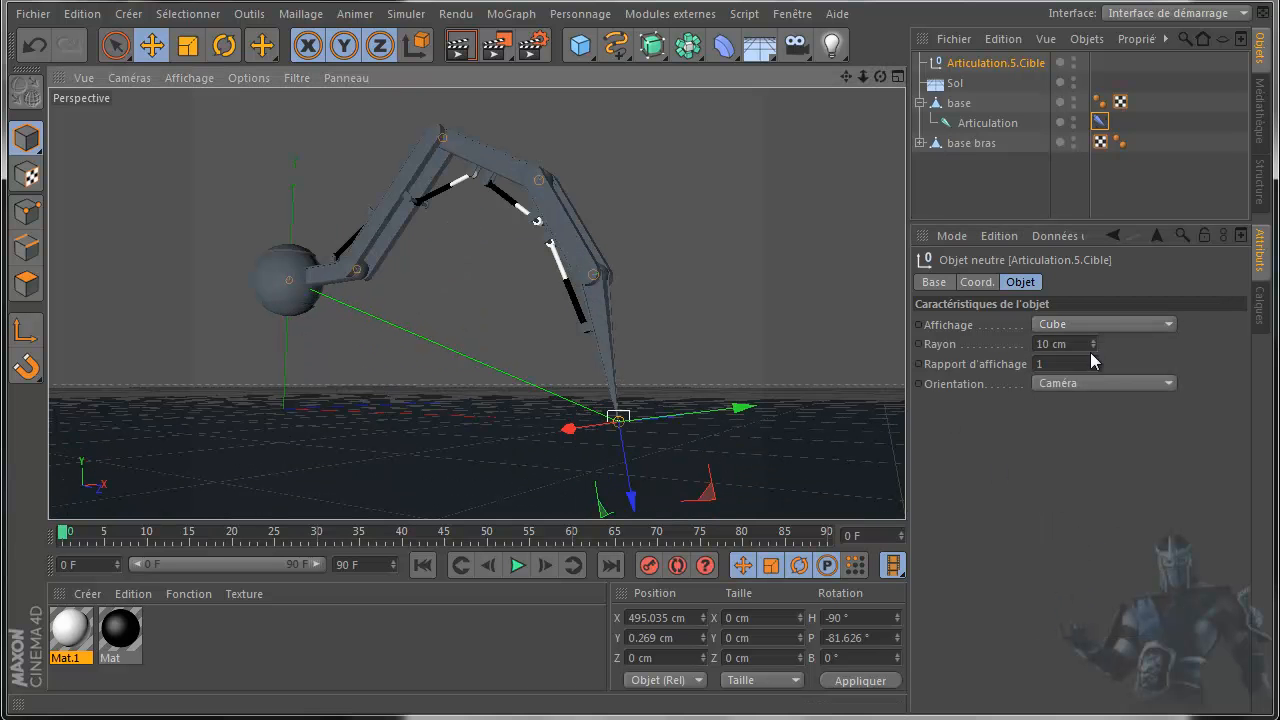
pyautogui.moveTo(1097, 341)
pyautogui.mouseDown()
pyautogui.moveTo(1102, 326)
pyautogui.moveTo(1093, 337)
pyautogui.mouseUp()
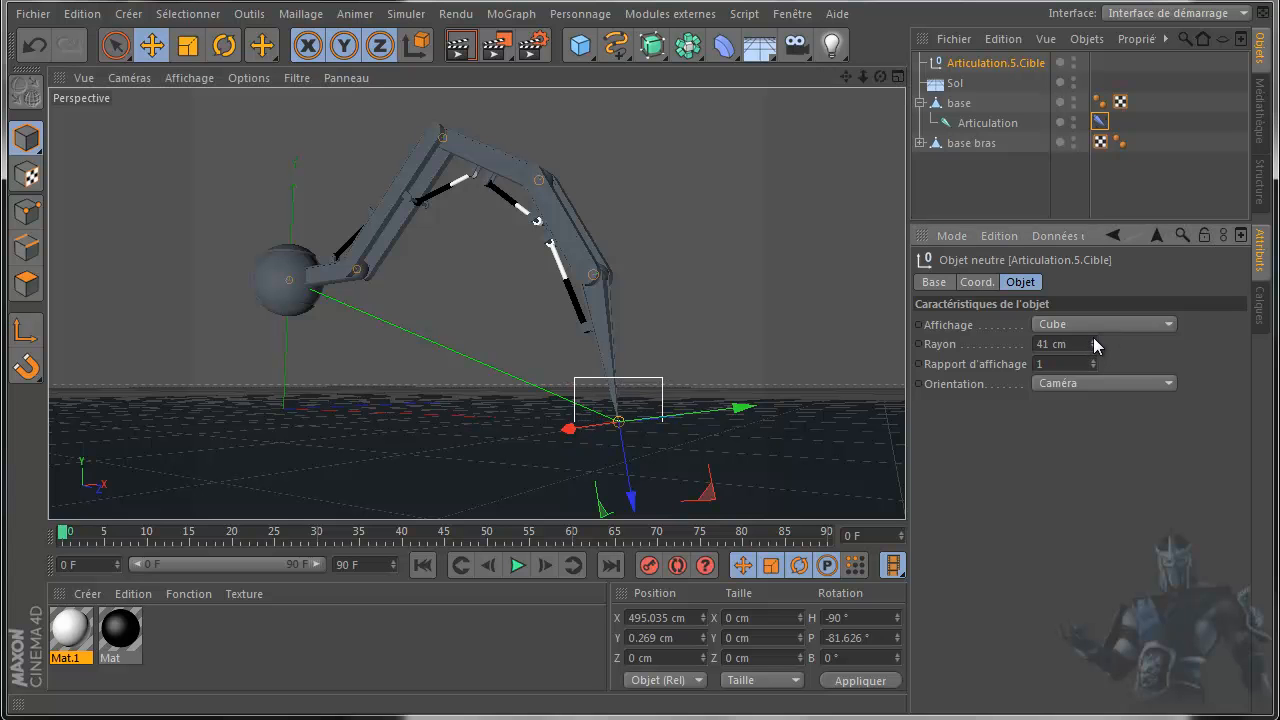
# Step: Change the display shape of Articulation.5.Cible to Carreau and its orientation to XY
pyautogui.click(1090, 321)
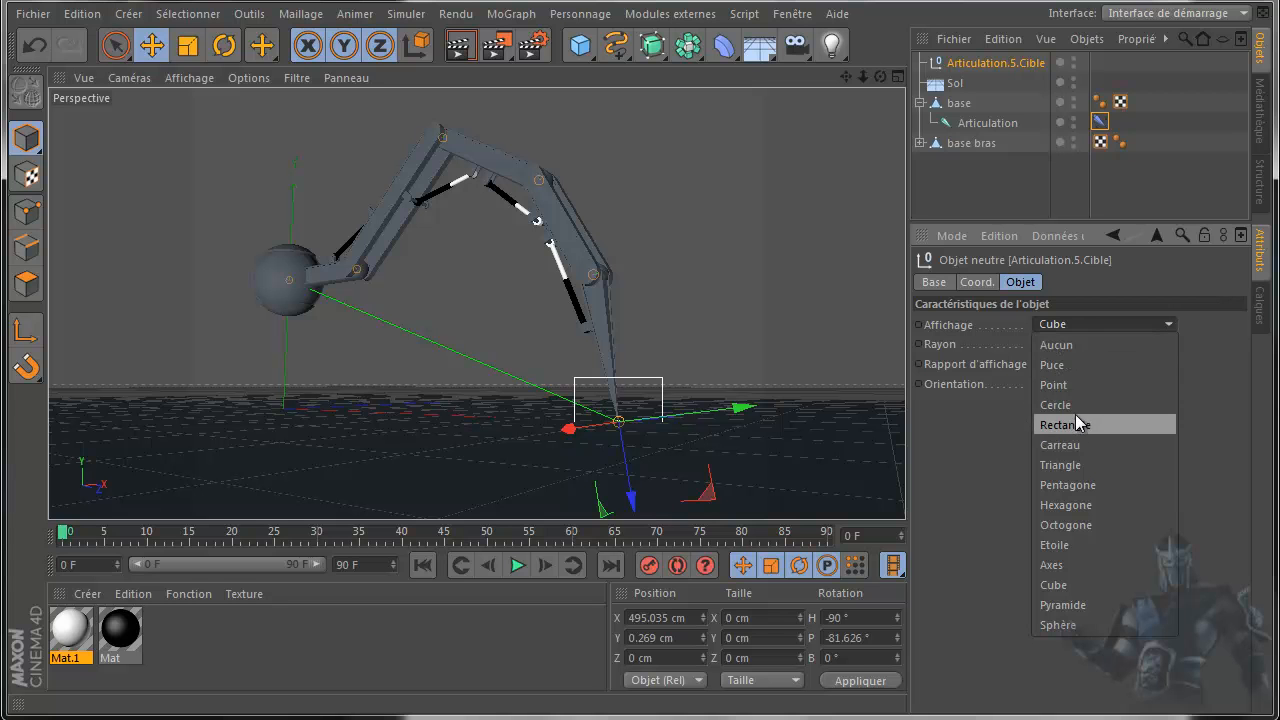
pyautogui.click(1072, 445)
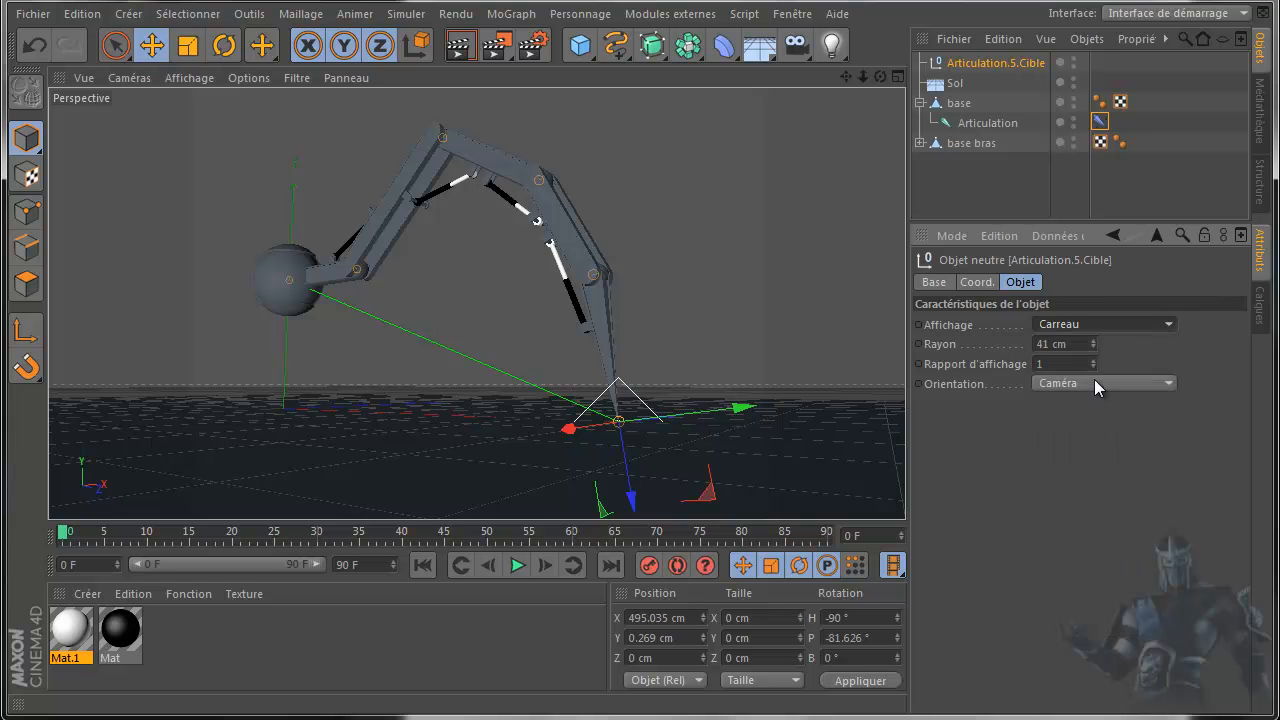
pyautogui.click(1095, 381)
pyautogui.click(1067, 421)
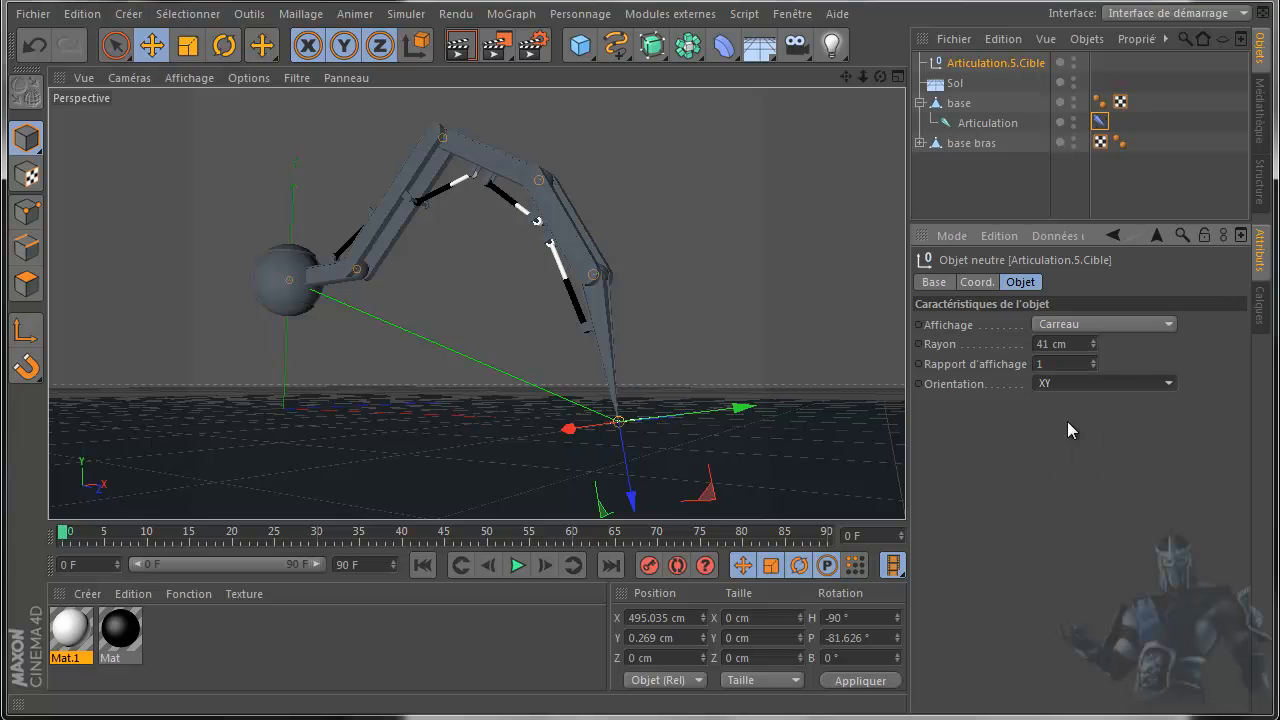
# Step: Try the ZY and XZ orientations for the target's Carreau shape, then return it to XY
pyautogui.moveTo(880, 77); pyautogui.dragTo(640, 391)
pyautogui.click(1076, 386)
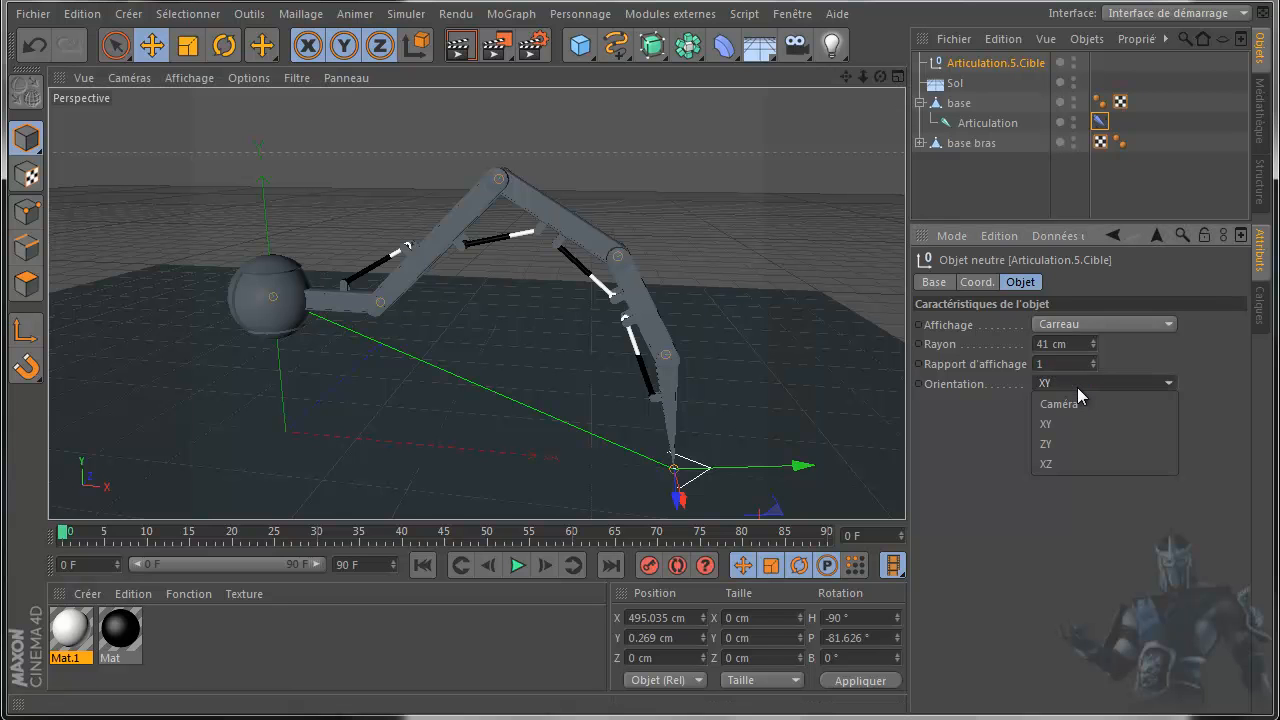
pyautogui.click(1054, 442)
pyautogui.click(1068, 384)
pyautogui.click(1059, 461)
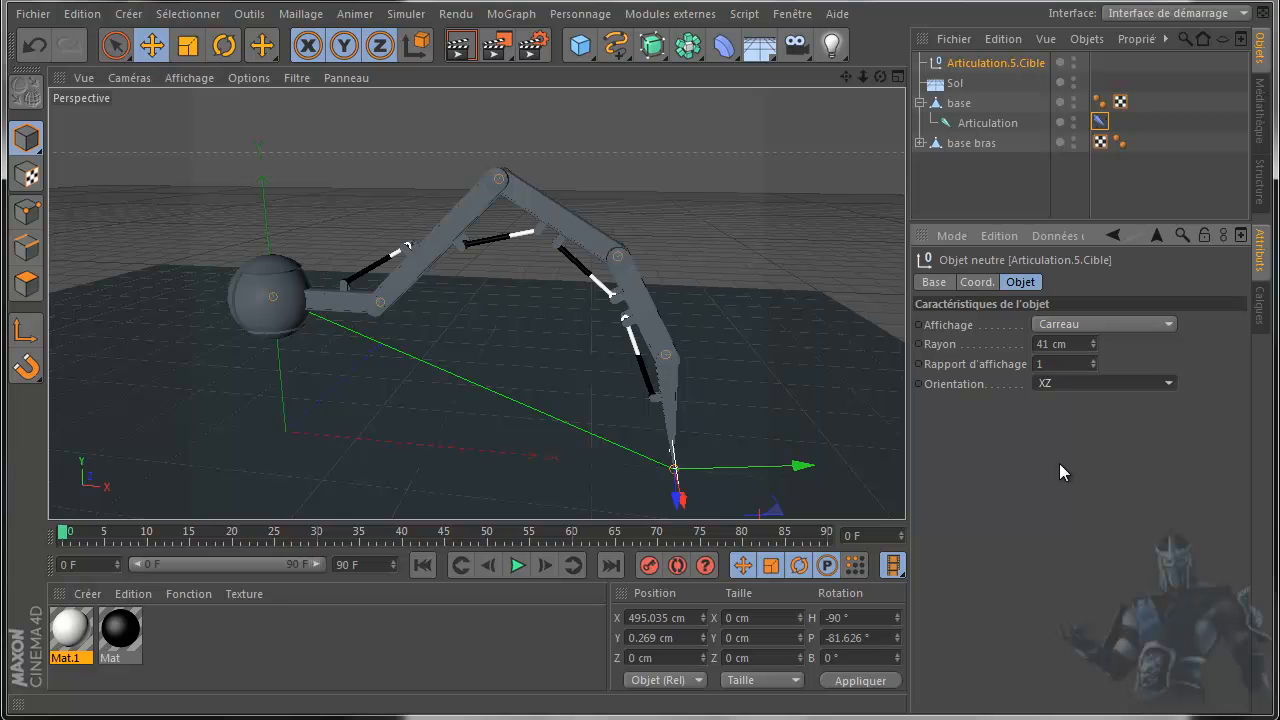
pyautogui.click(1064, 382)
pyautogui.click(1060, 424)
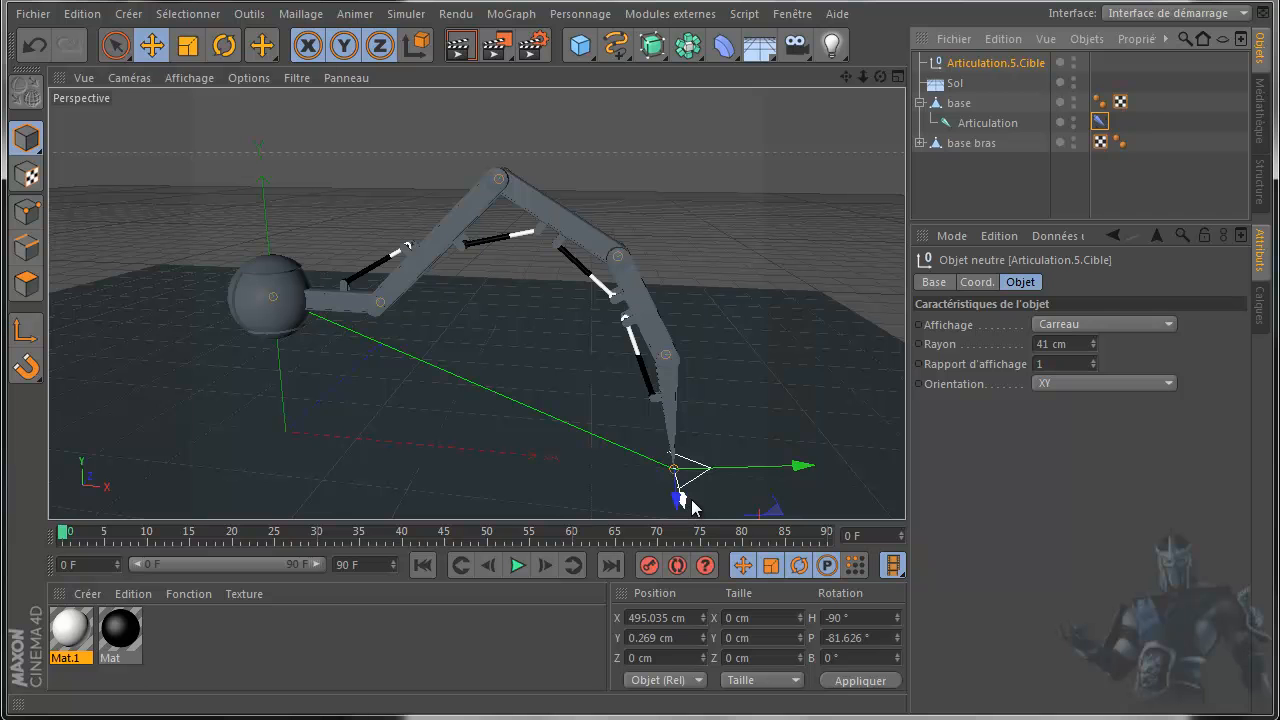
# Step: Move Articulation.5.Cible to about Z 8.5 cm, check it in the front view and change its display shape to Sphère
pyautogui.moveTo(690, 505)
pyautogui.mouseDown()
pyautogui.moveTo(676, 480)
pyautogui.moveTo(708, 494)
pyautogui.mouseUp()
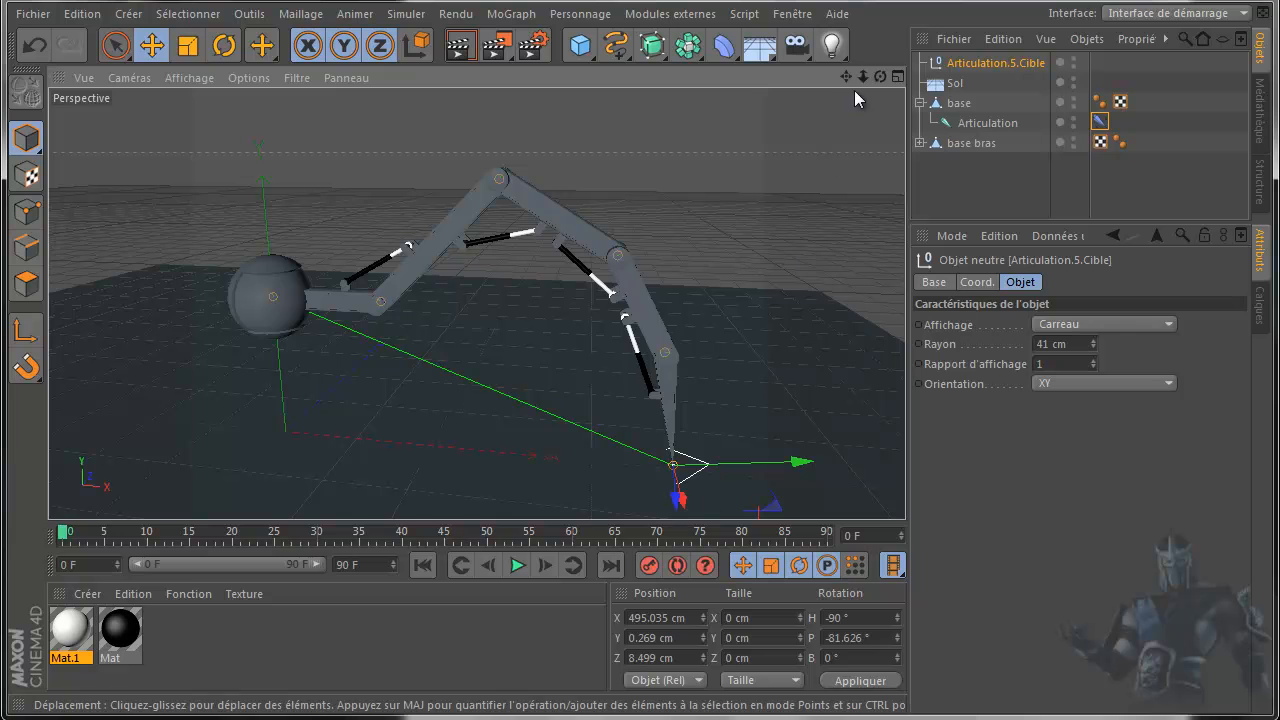
pyautogui.middleClick(749, 267)
pyautogui.middleClick(617, 420)
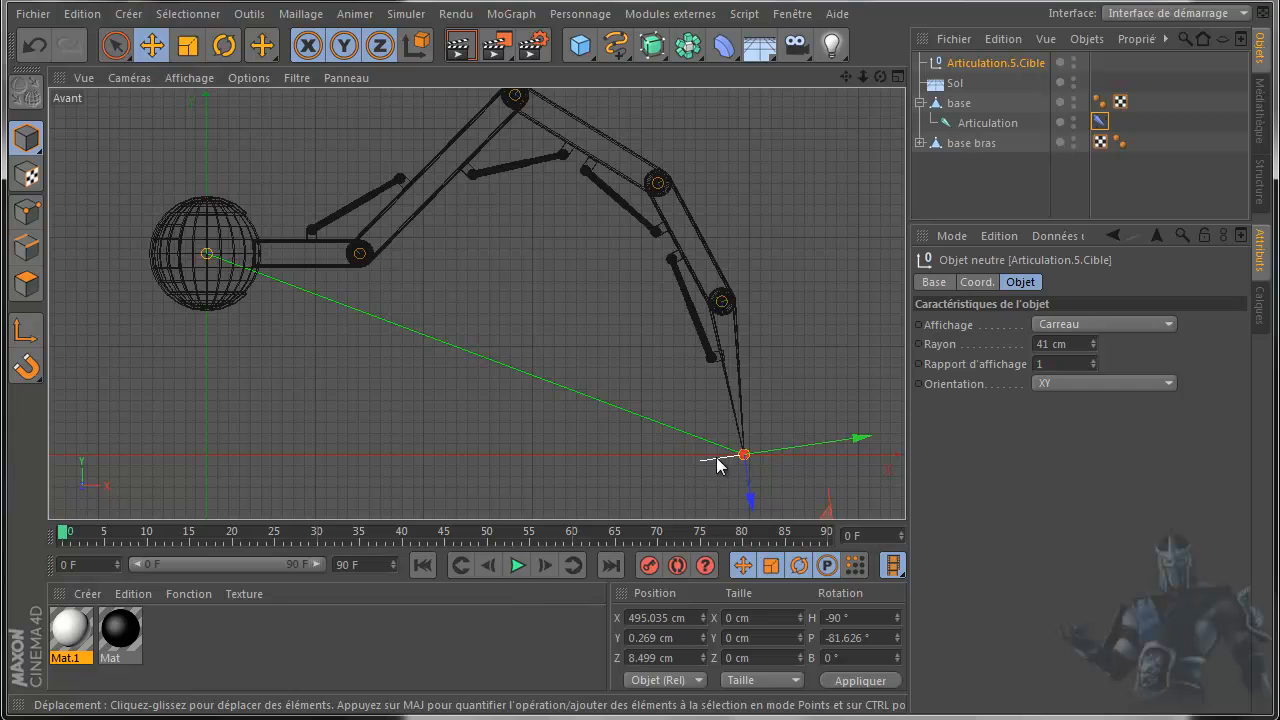
pyautogui.click(1093, 324)
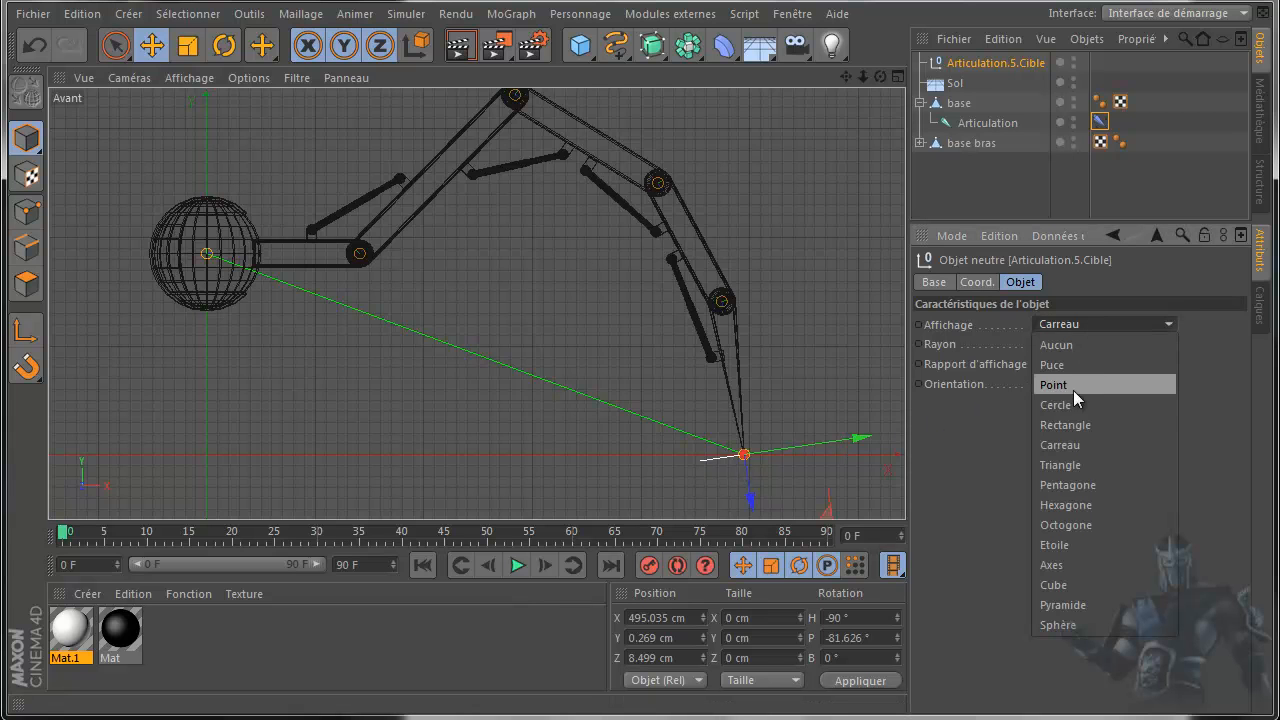
pyautogui.click(1058, 625)
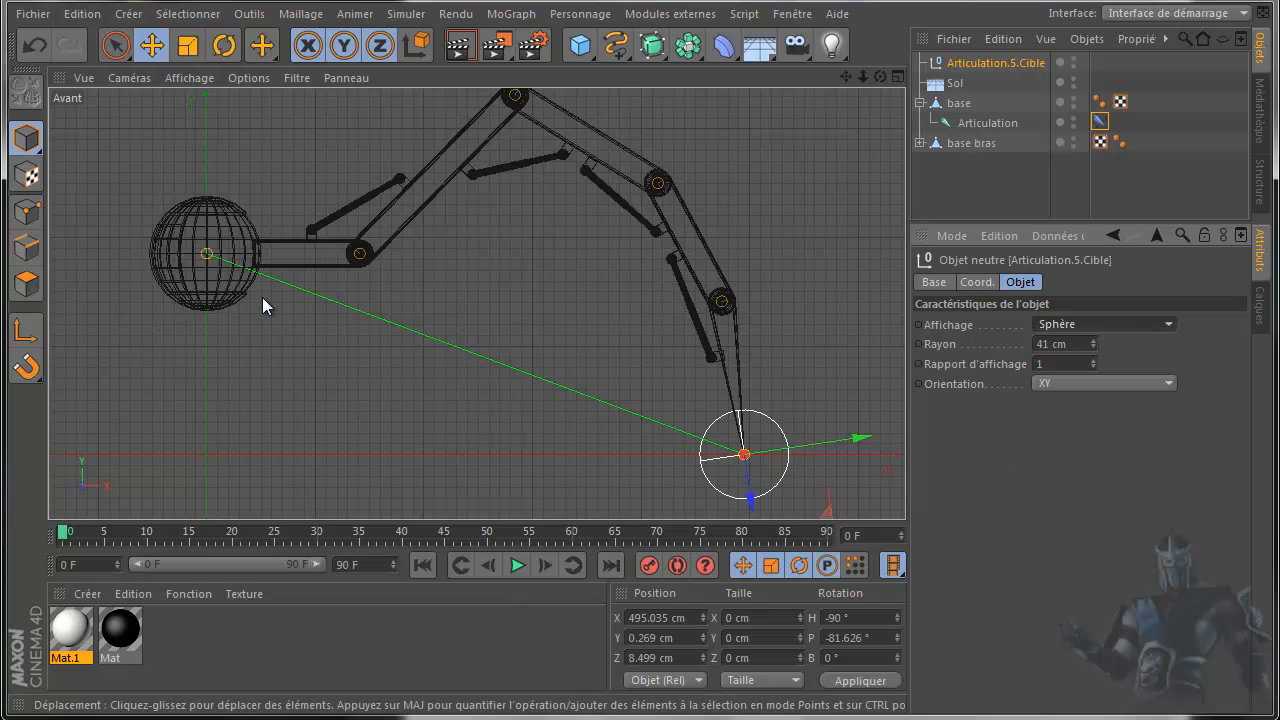
pyautogui.middleClick(237, 309)
pyautogui.middleClick(393, 272)
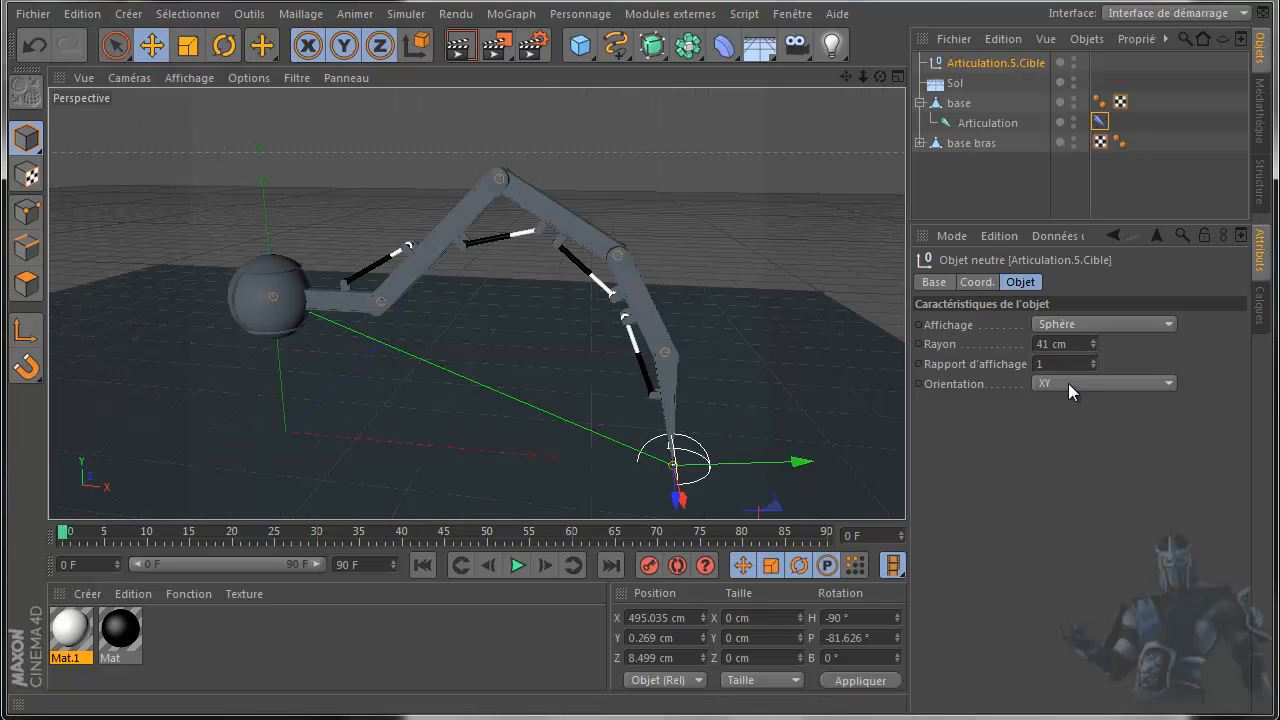
# Step: Enable the display colour of Articulation.5.Cible and set it to red, R 236, V 9, B 9, then deselect the object
pyautogui.click(935, 283)
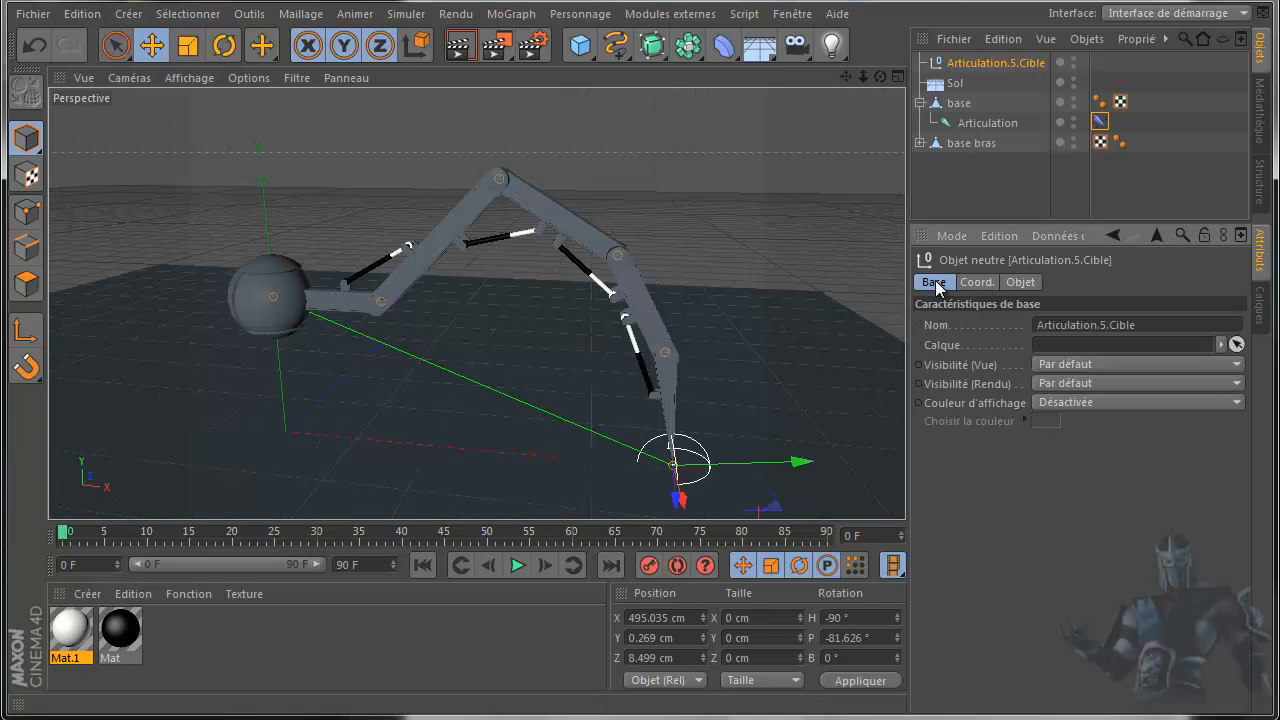
pyautogui.click(1090, 402)
pyautogui.click(1058, 462)
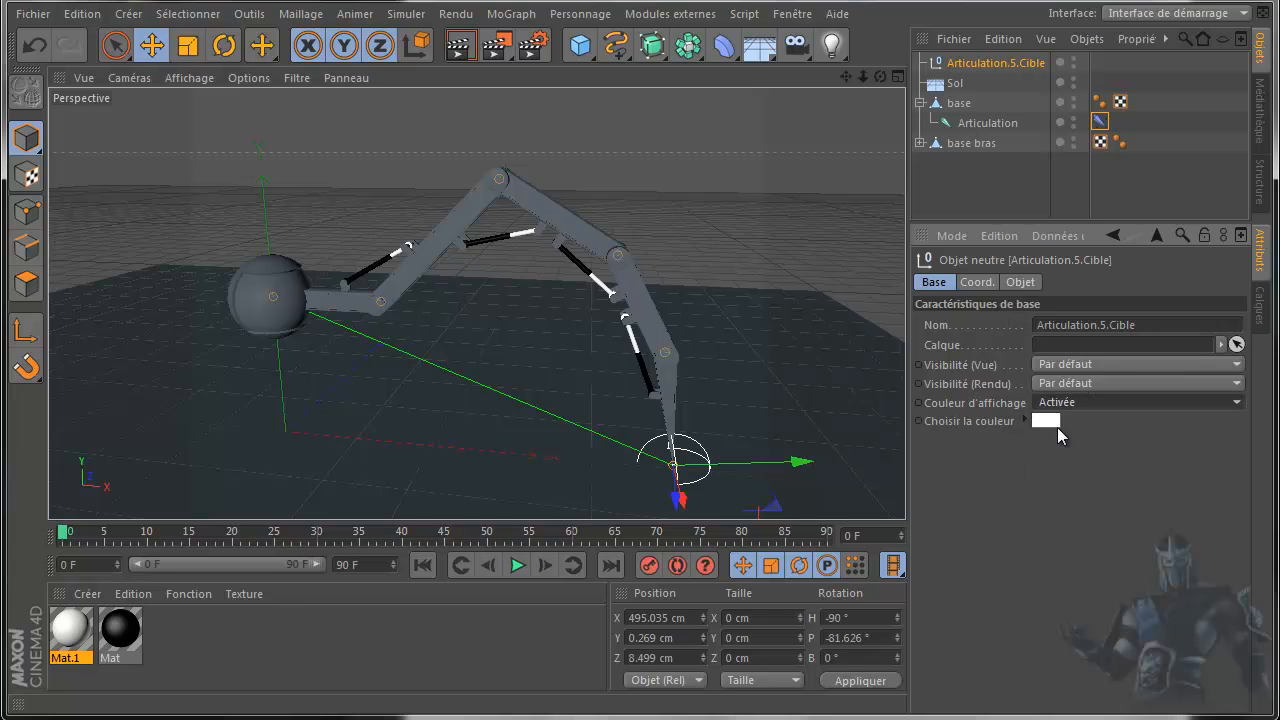
pyautogui.click(1052, 422)
pyautogui.click(1060, 365)
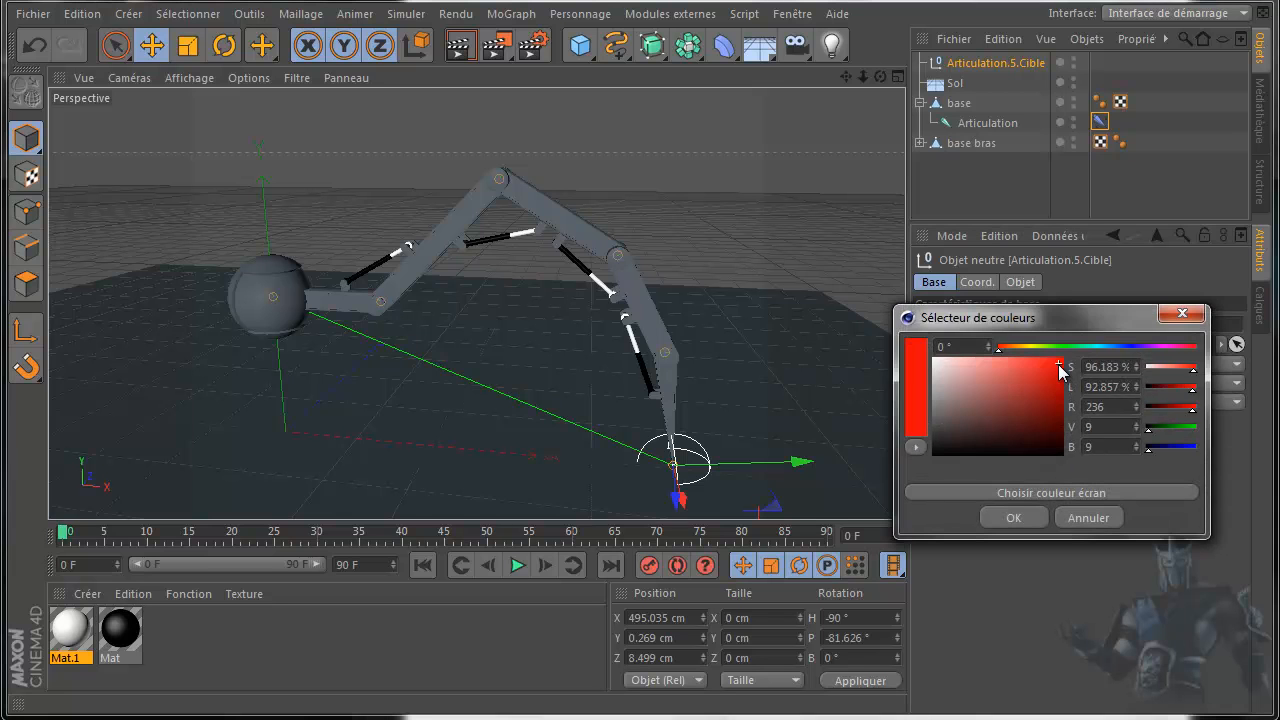
pyautogui.click(1014, 520)
pyautogui.click(986, 193)
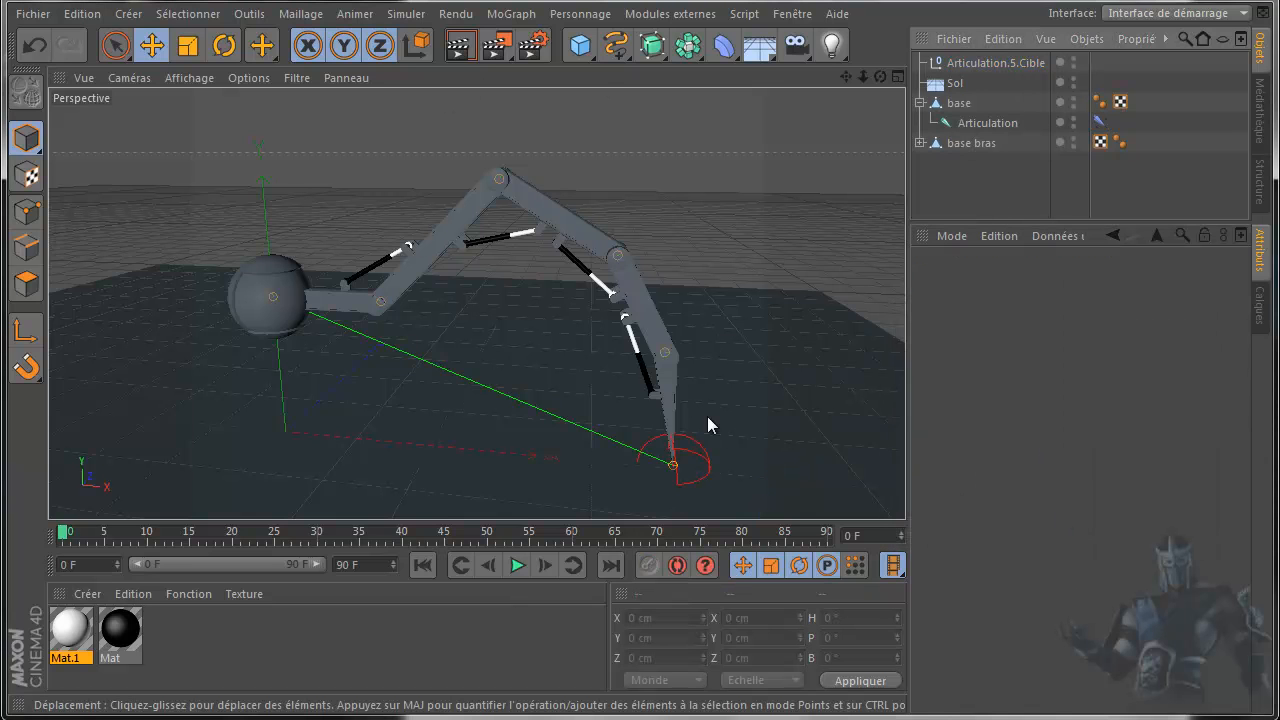
# Step: Select the target by its sphere outline, test moving it to about X 516 cm and Z 33 cm, then undo the move
pyautogui.click(709, 463)
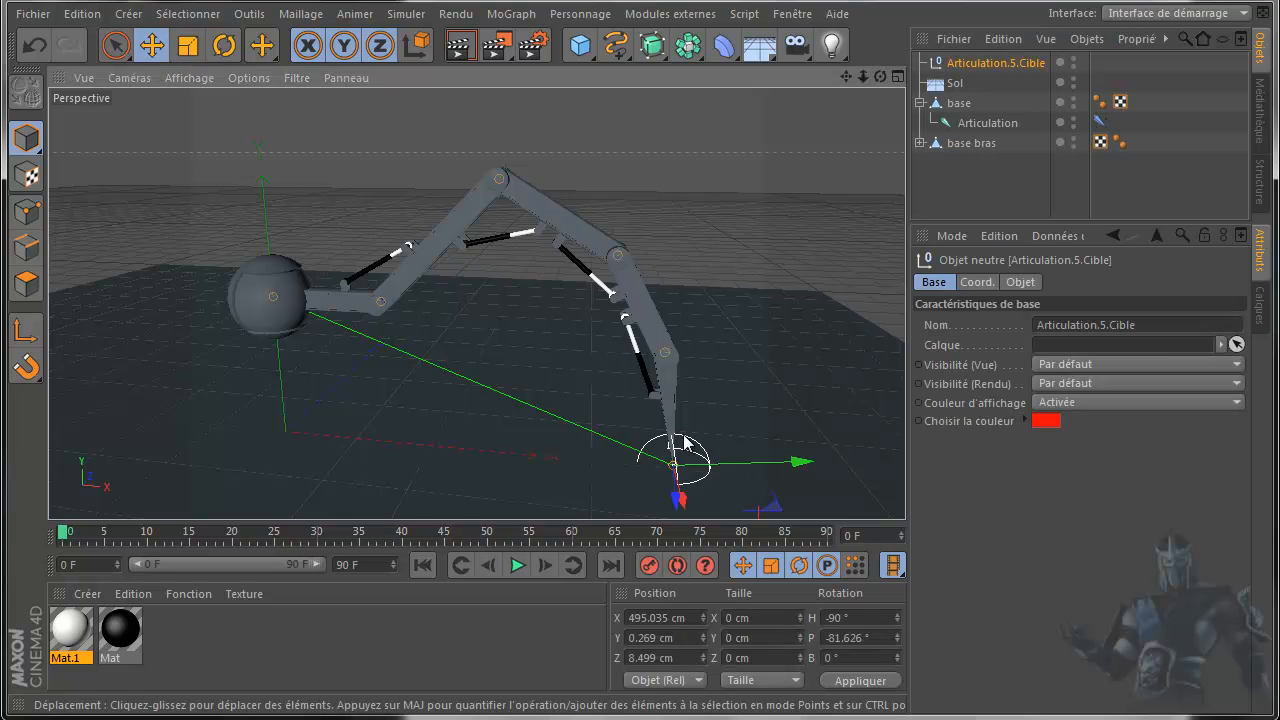
pyautogui.moveTo(776, 503)
pyautogui.mouseDown()
pyautogui.moveTo(743, 462)
pyautogui.moveTo(781, 489)
pyautogui.mouseUp()
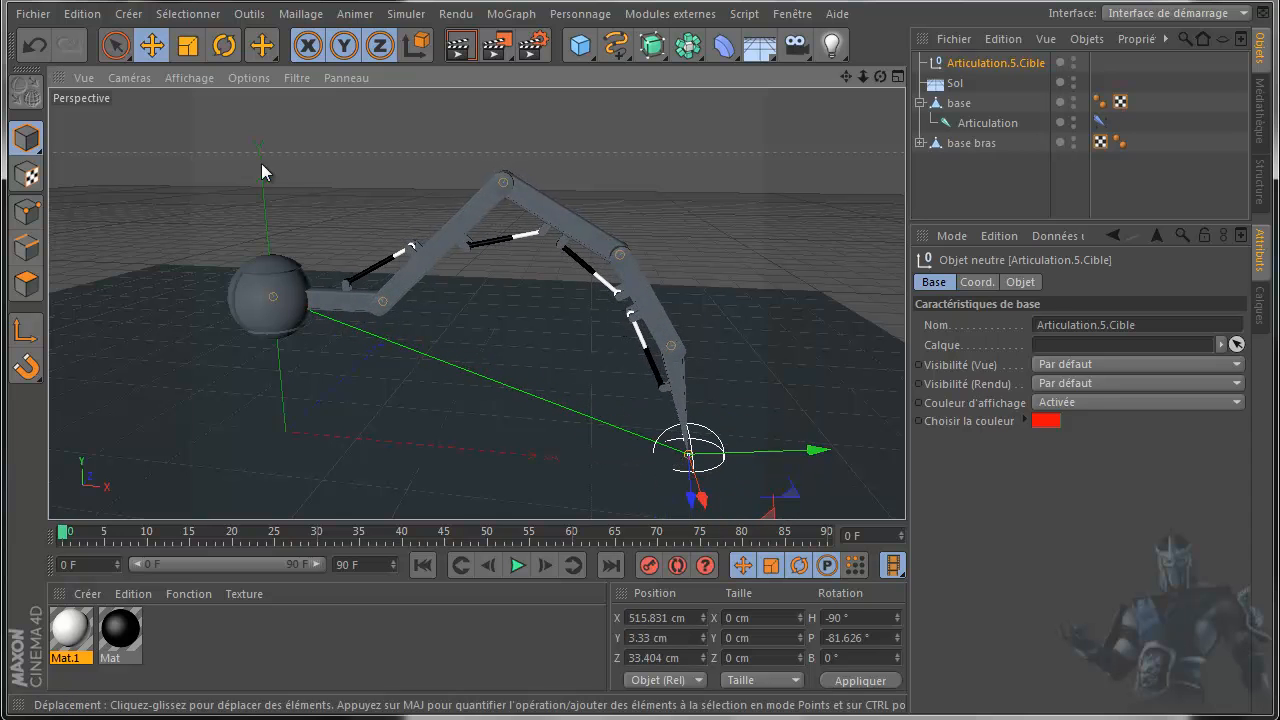
pyautogui.click(46, 48)
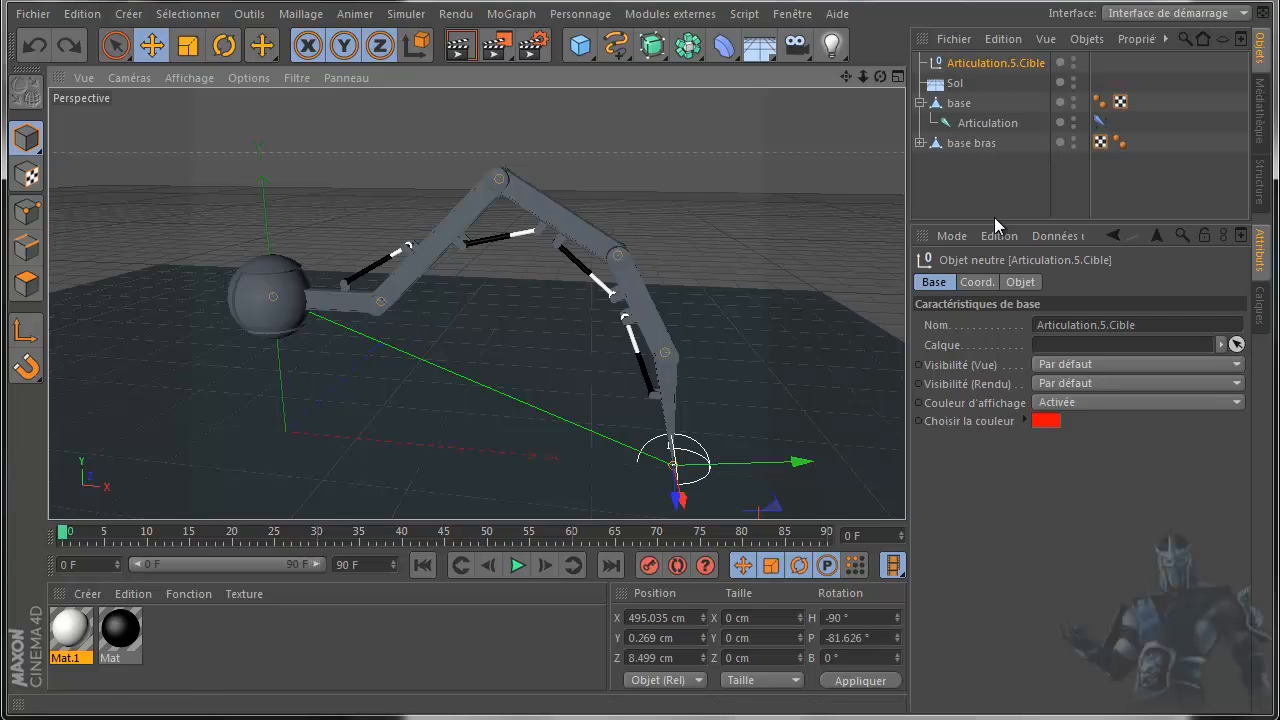
# Step: Rename Articulation.5.Cible as Articulation.1.G
pyautogui.click(988, 64)
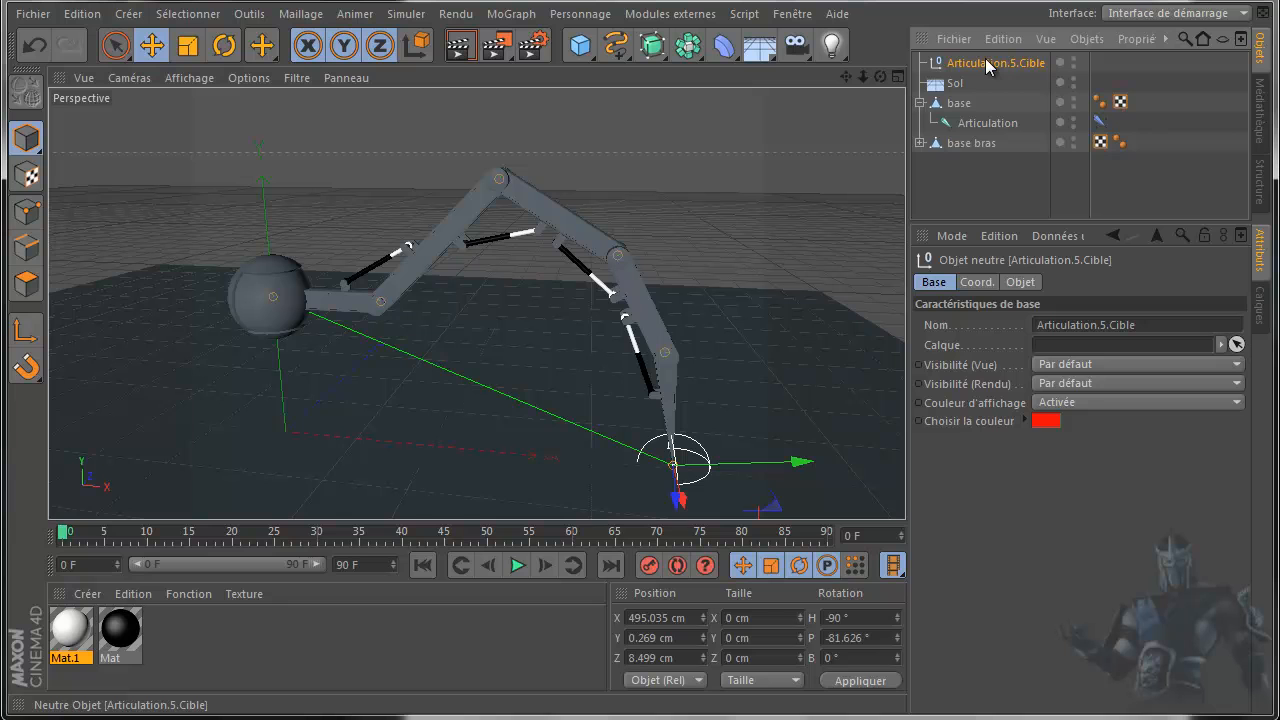
pyautogui.doubleClick(988, 63)
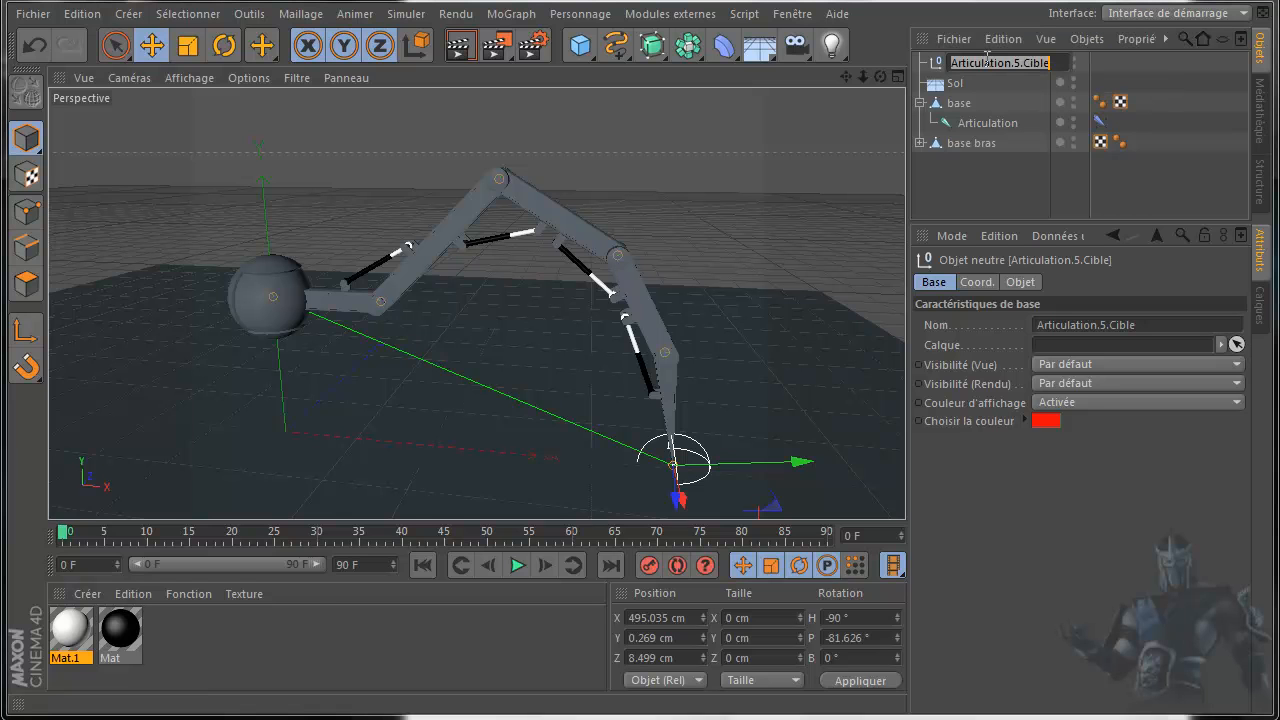
pyautogui.click(1013, 63)
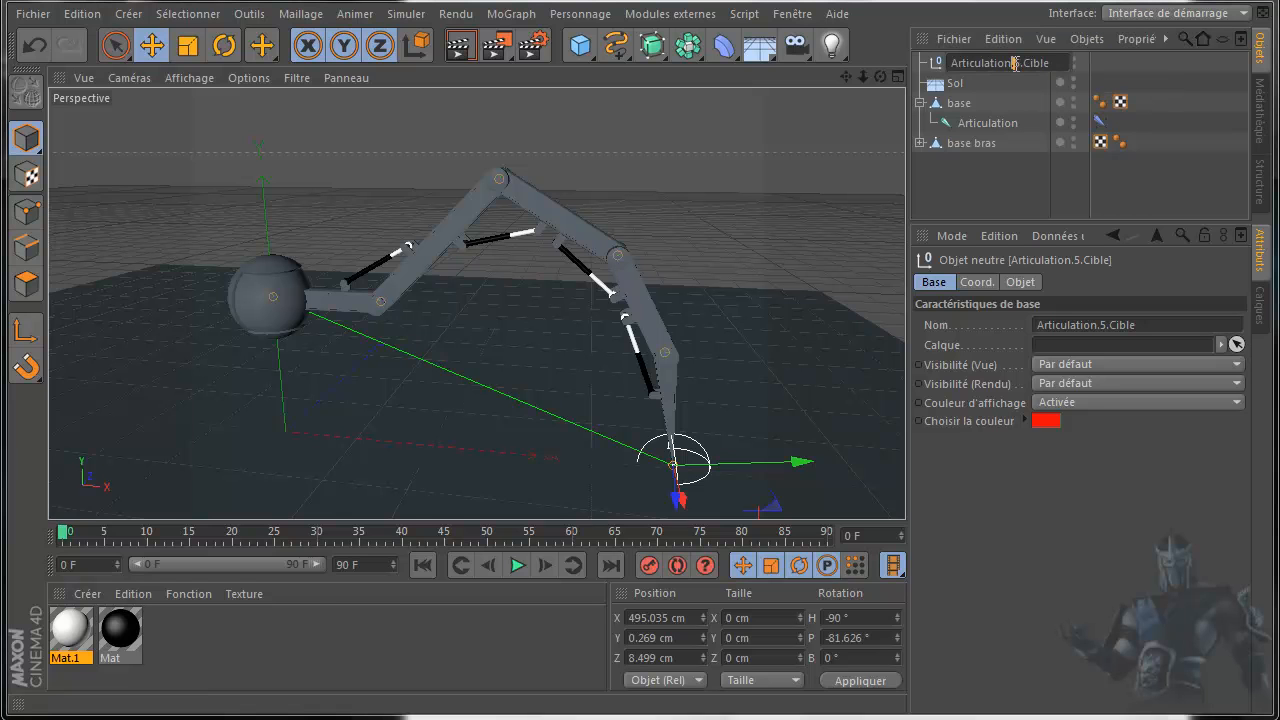
pyautogui.moveTo(1015, 63); pyautogui.dragTo(1056, 61)
pyautogui.write('1.G')
pyautogui.press('Return')
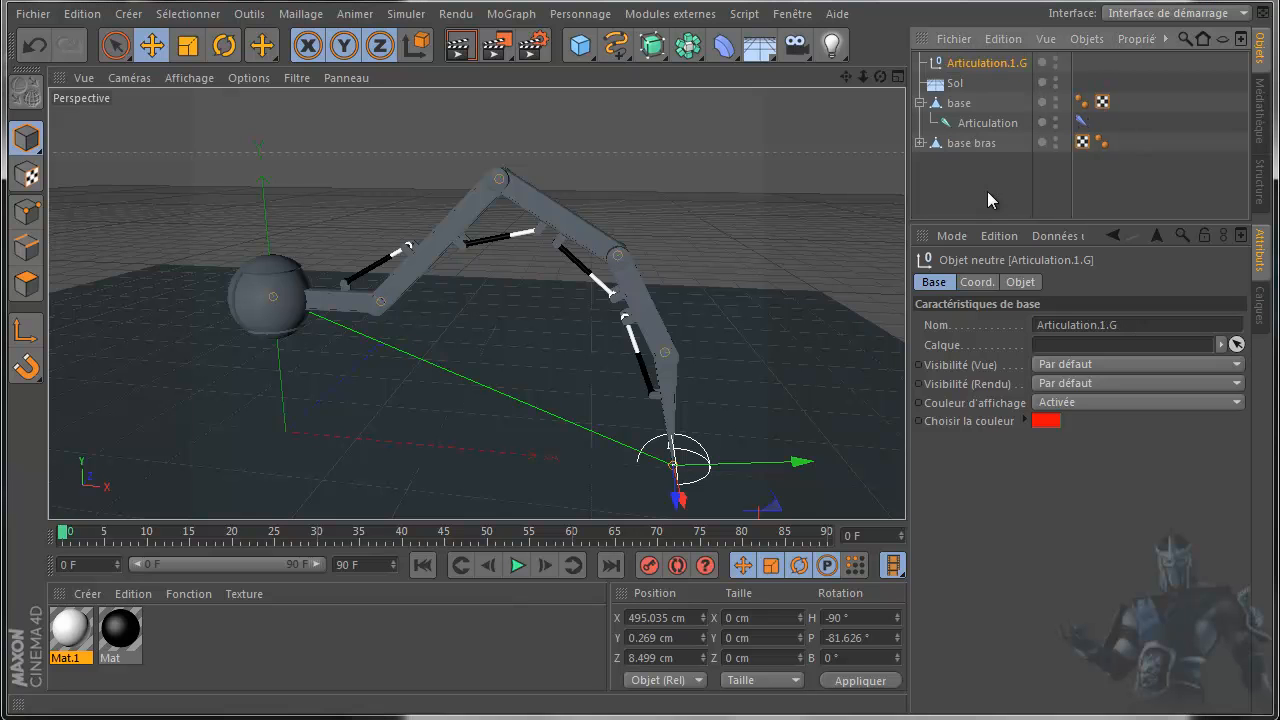
# Step: View the arm from its tip and place Articulation.1.G in the perspective view as a selection label, then deselect everything
pyautogui.moveTo(885, 75); pyautogui.dragTo(641, 391)
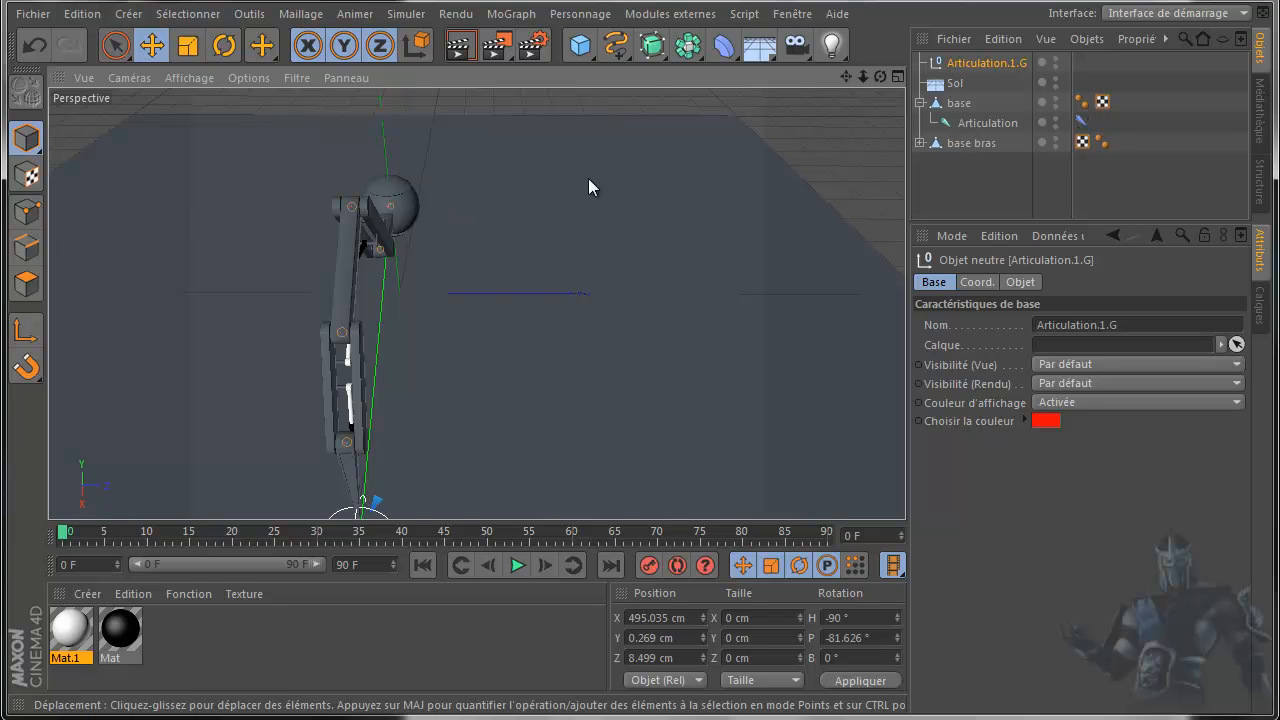
pyautogui.moveTo(993, 60); pyautogui.dragTo(822, 118)
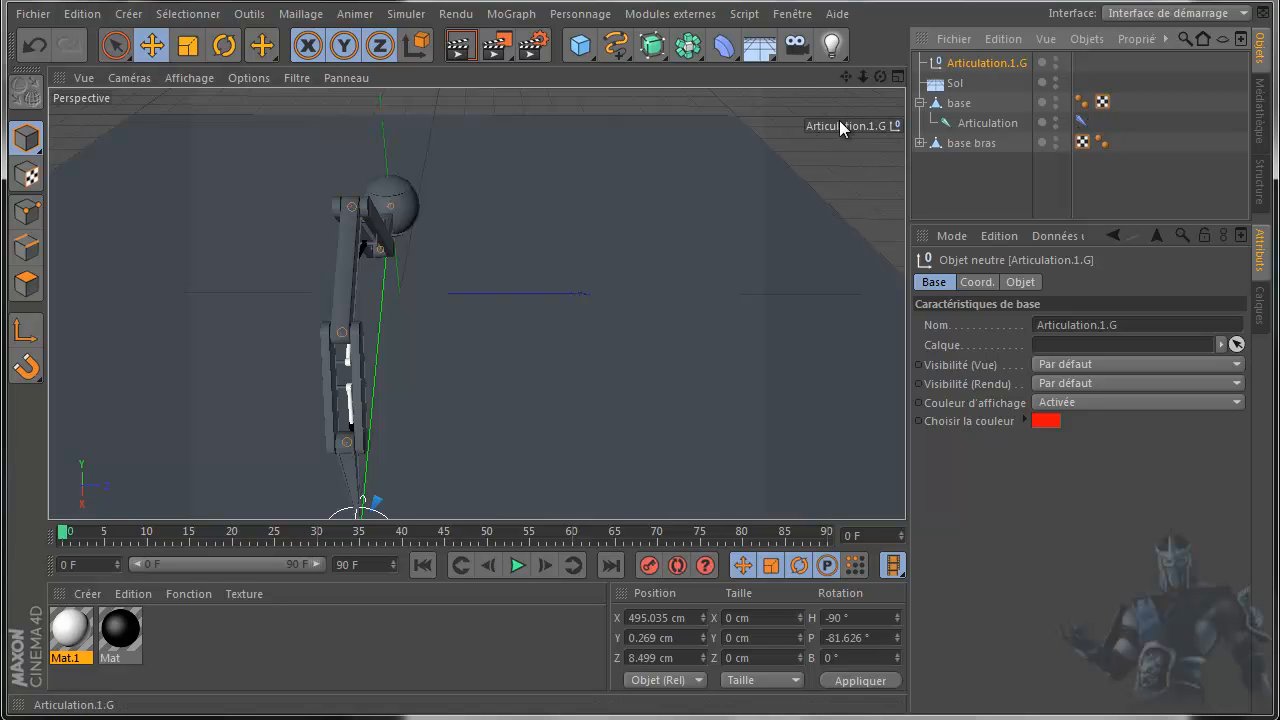
pyautogui.click(960, 177)
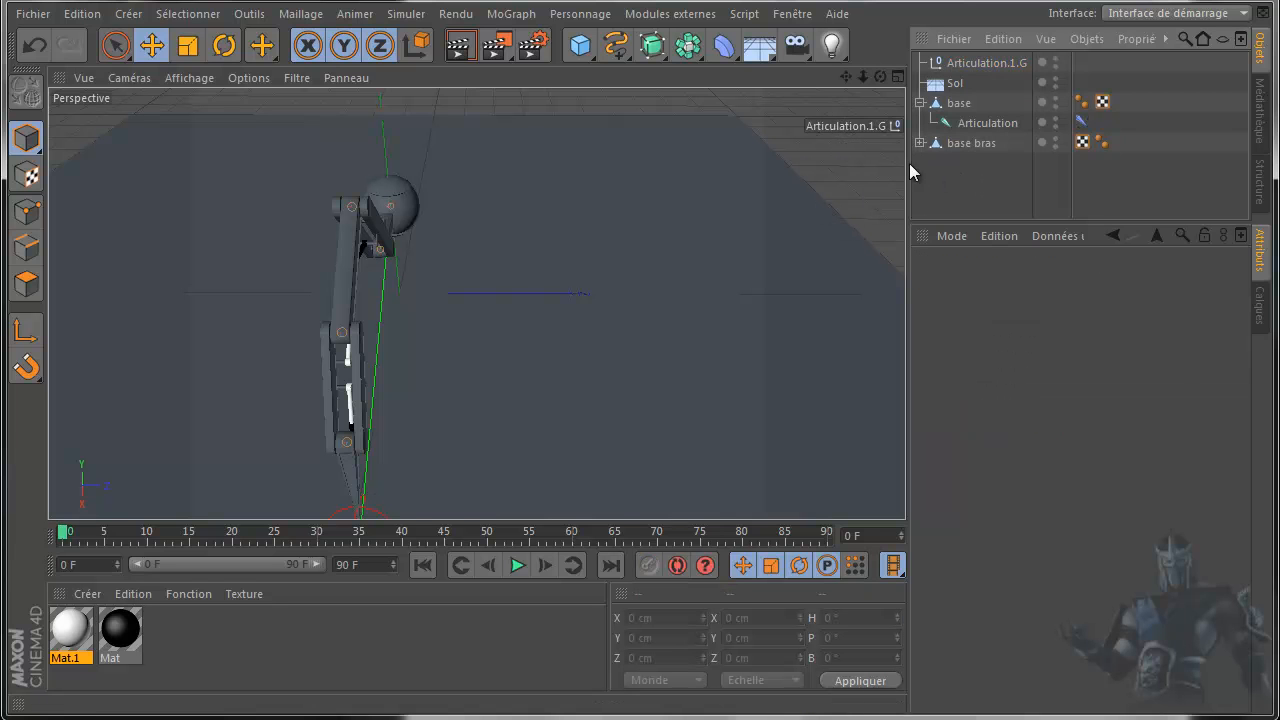
# Step: Test selecting the target through its label in the view, then deselect it and inspect the arm from its tip
pyautogui.click(846, 126)
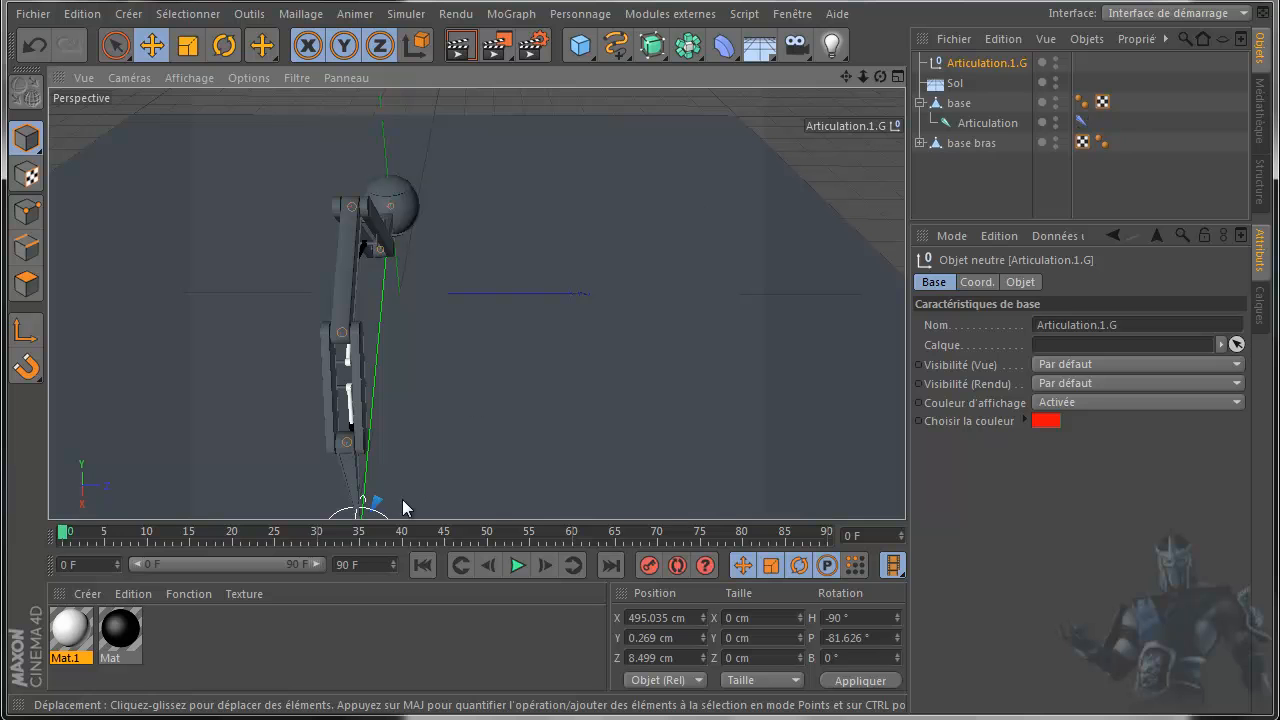
pyautogui.moveTo(847, 78)
pyautogui.mouseDown()
pyautogui.moveTo(643, 377)
pyautogui.moveTo(870, 87)
pyautogui.mouseUp()
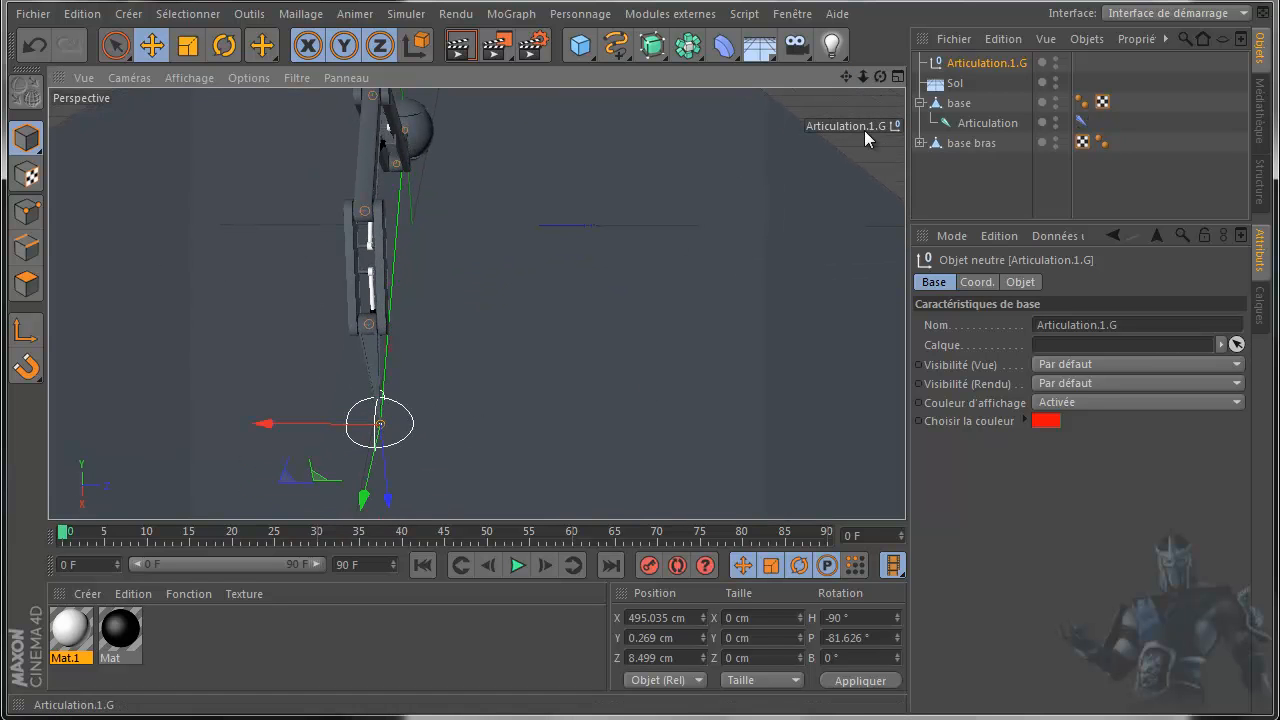
pyautogui.click(956, 192)
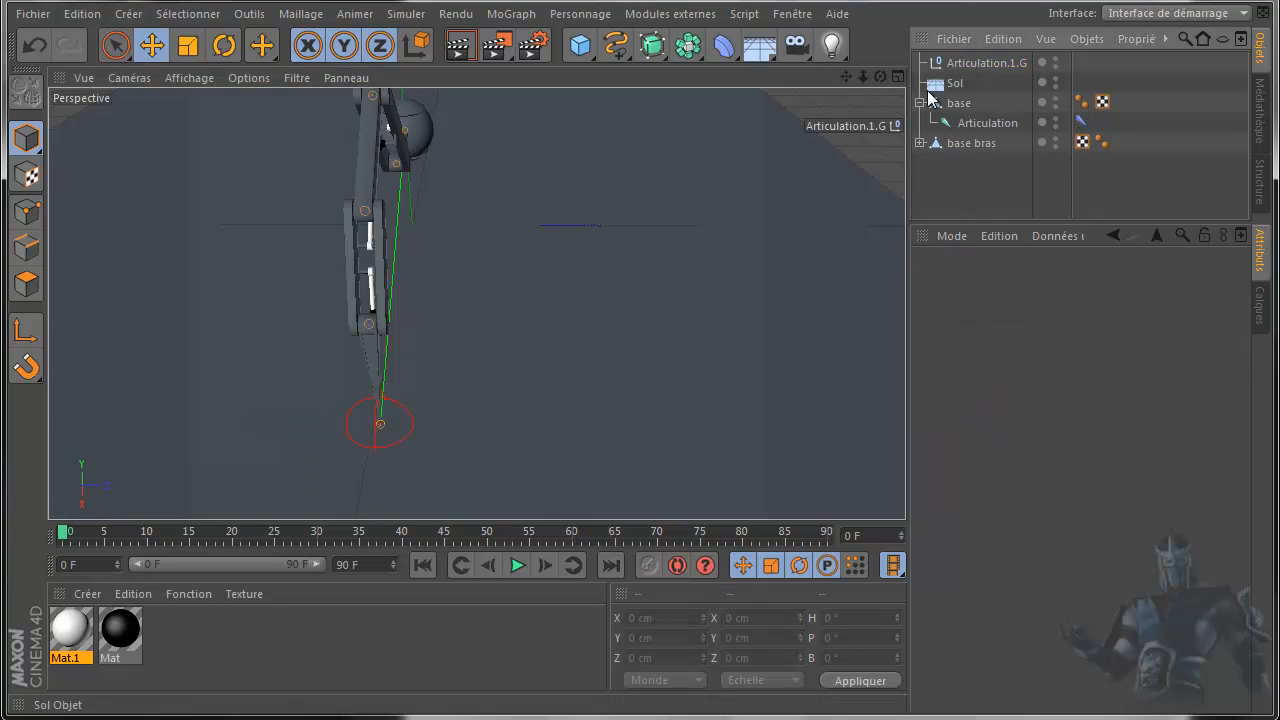
pyautogui.moveTo(880, 77); pyautogui.dragTo(641, 391)
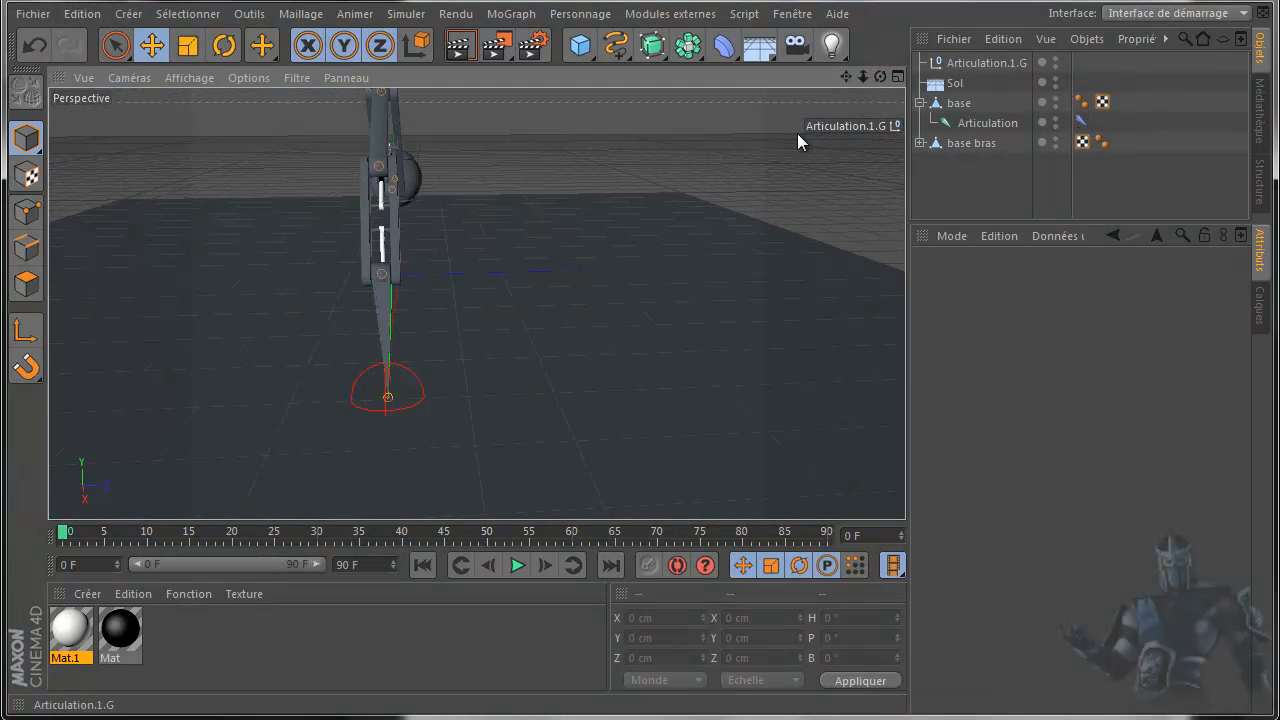
pyautogui.moveTo(880, 77); pyautogui.dragTo(640, 396)
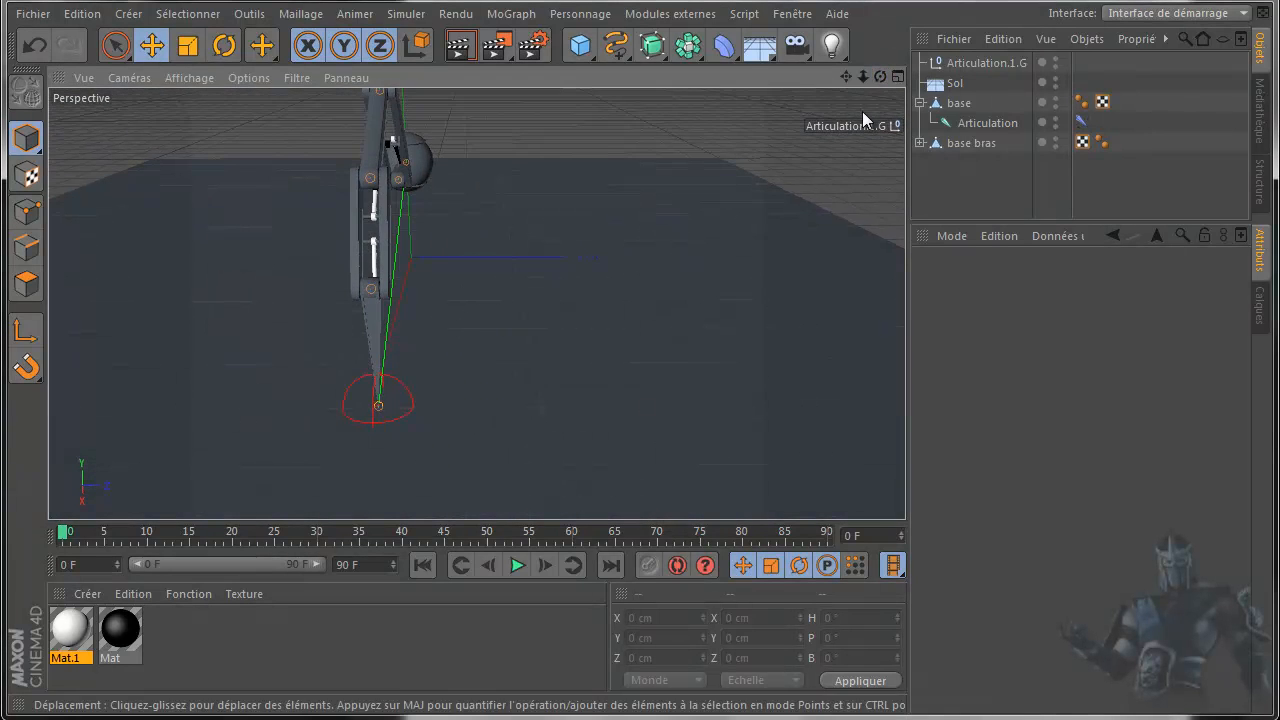
# Step: Move the Articulation.1.G label to the opposite side of the perspective view, then try deleting the object and undo the deletion
pyautogui.click(851, 126)
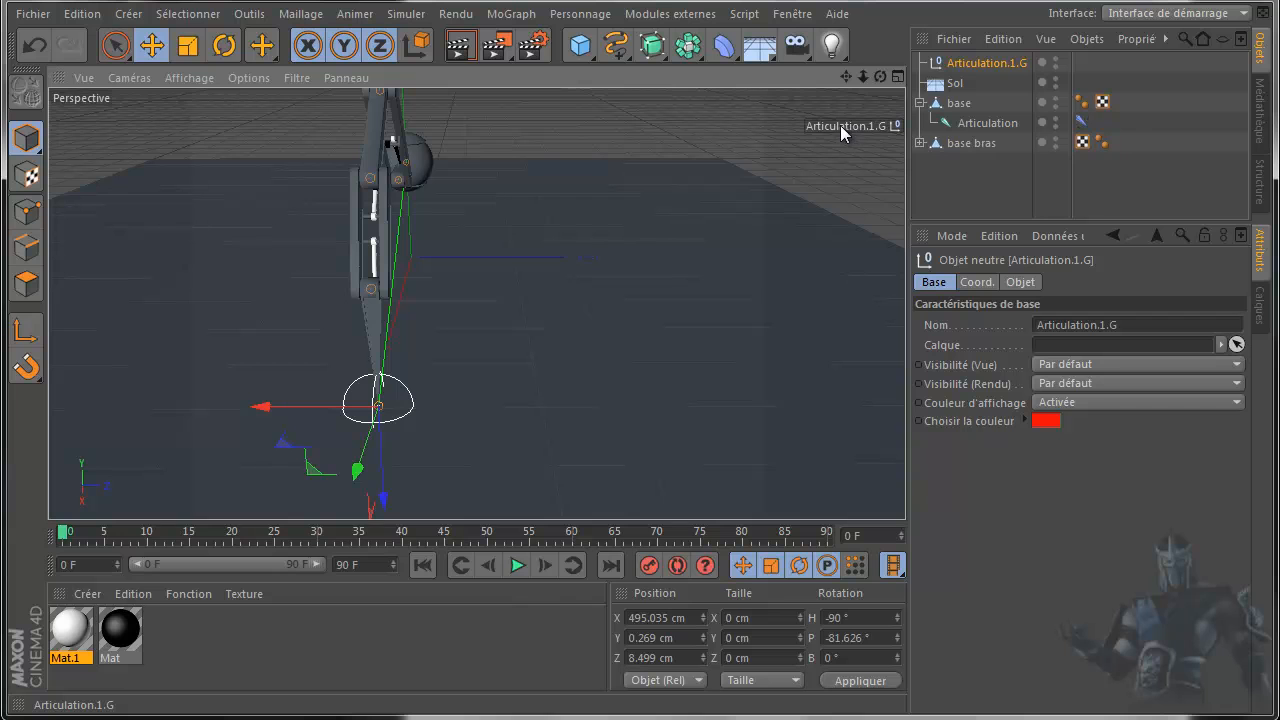
pyautogui.moveTo(840, 128); pyautogui.dragTo(85, 139)
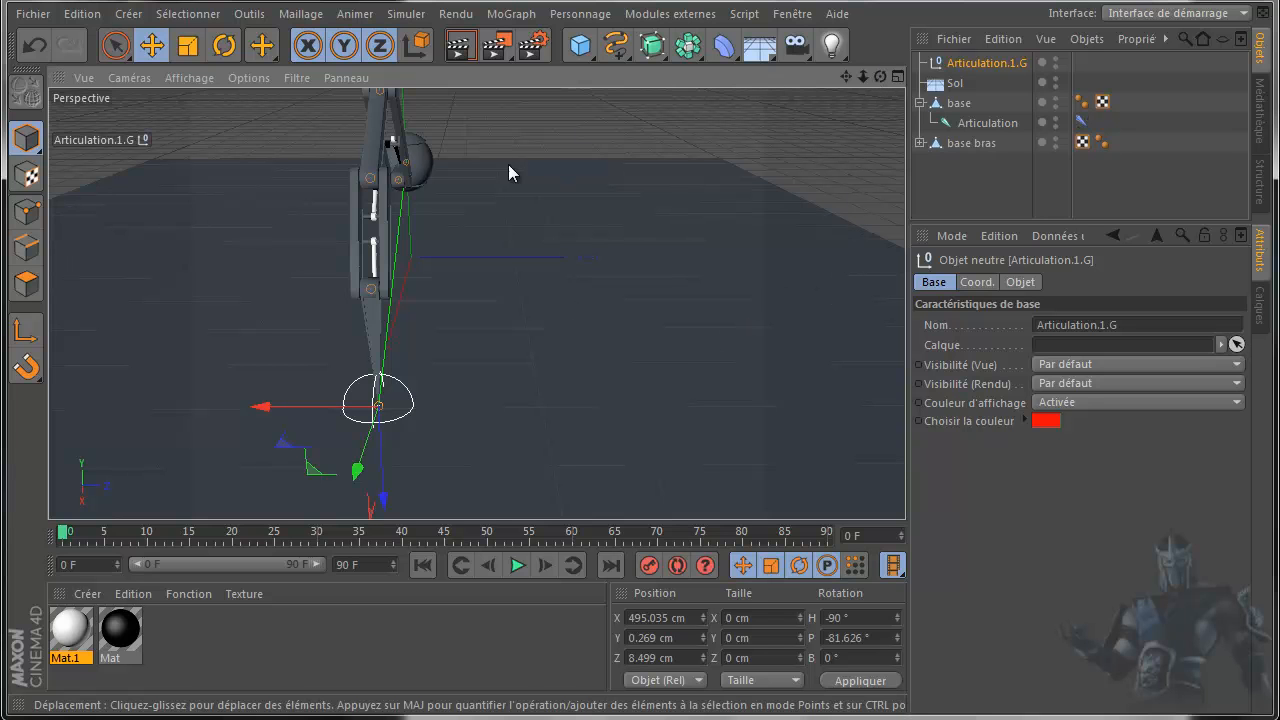
pyautogui.press('Delete')
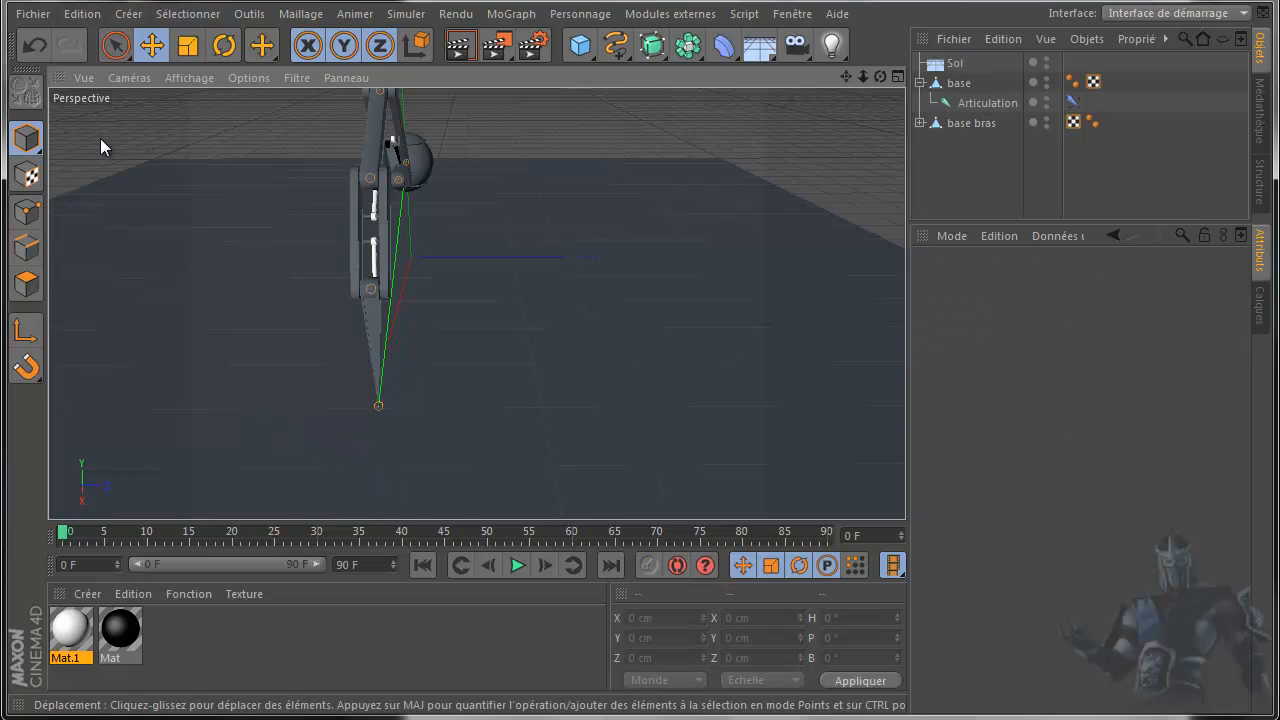
pyautogui.click(37, 40)
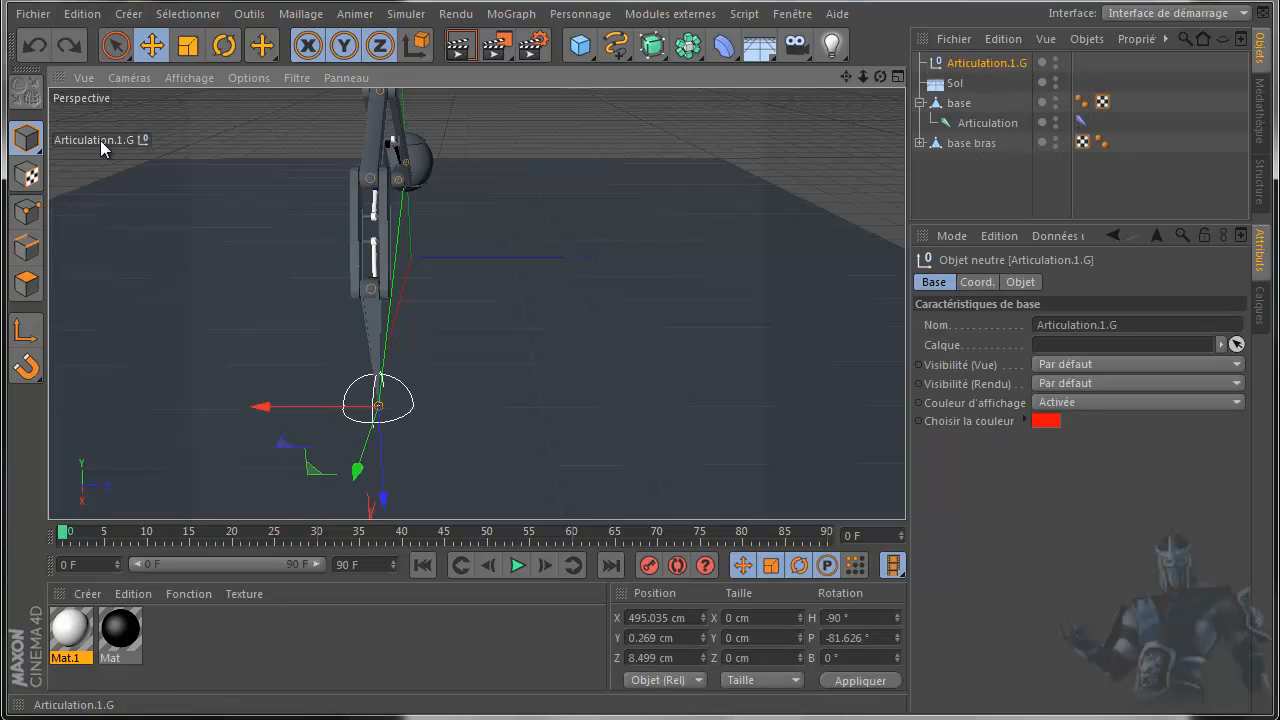
# Step: Remove the Articulation.1.G selection label from the perspective view while keeping the object itself
pyautogui.rightClick(100, 139)
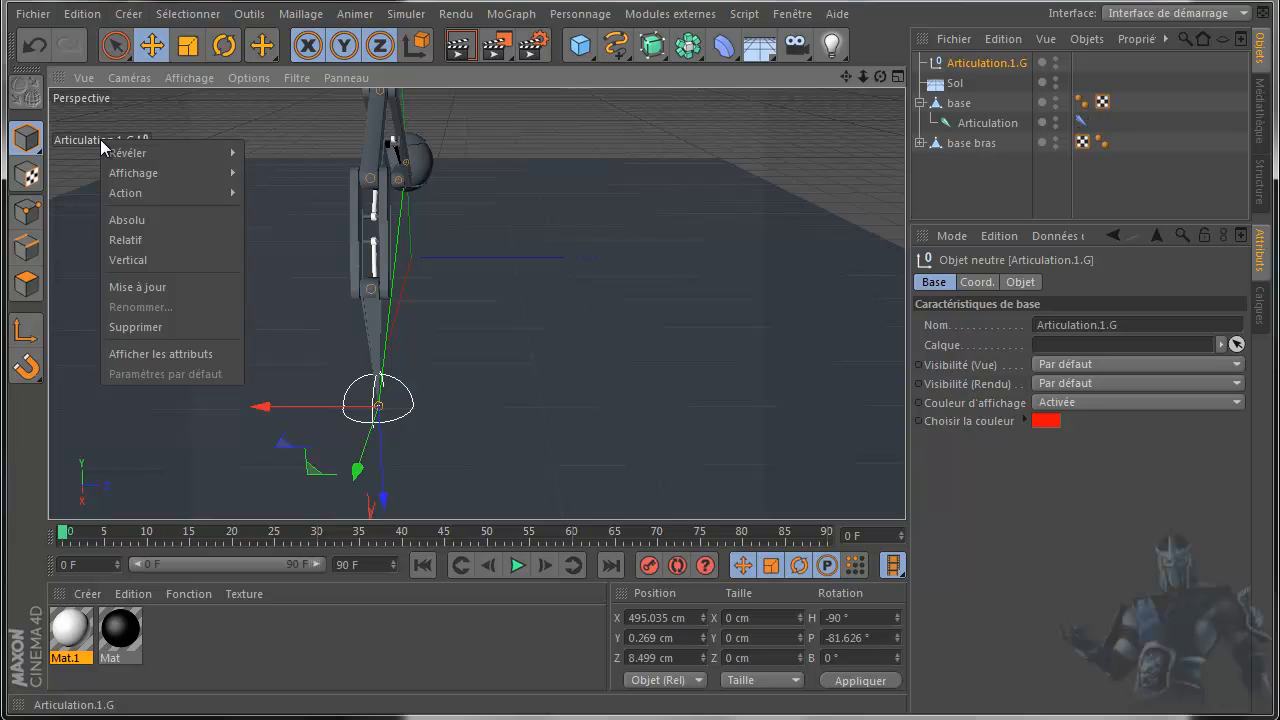
pyautogui.click(168, 330)
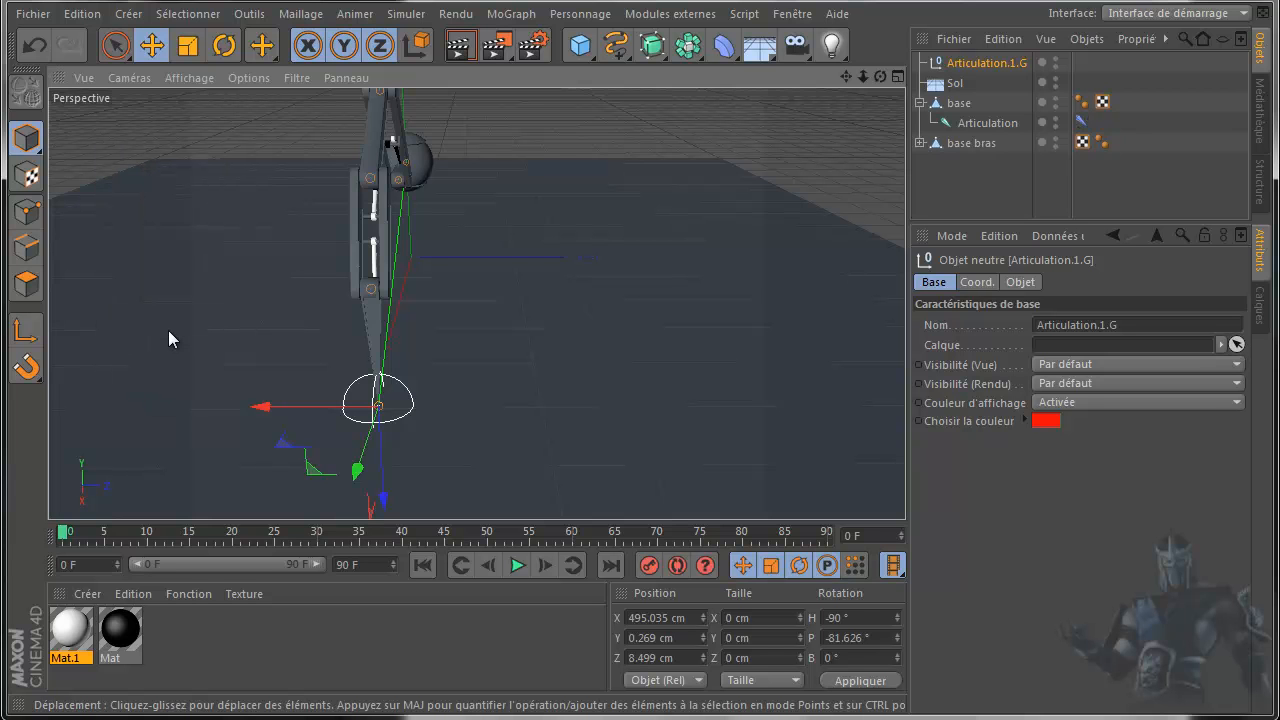
# Step: View the arm from the side and make base bras a child of the base sphere
pyautogui.moveTo(880, 76); pyautogui.dragTo(650, 397)
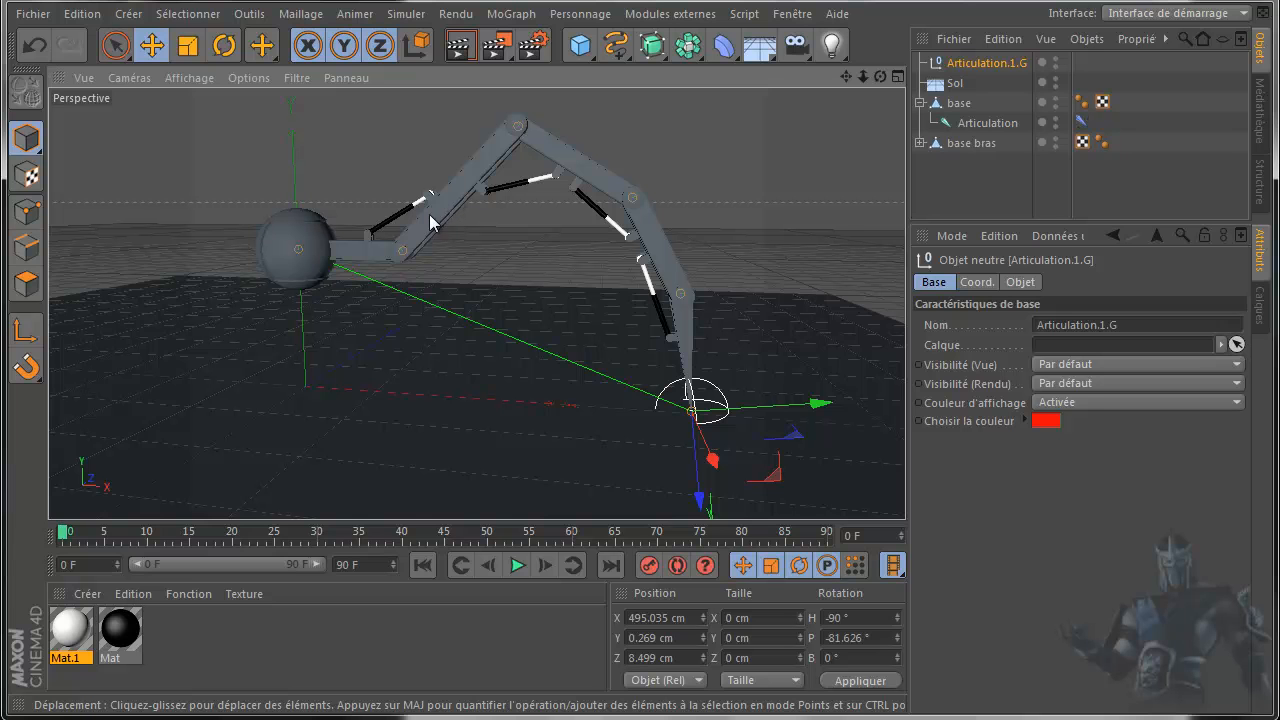
pyautogui.click(303, 228)
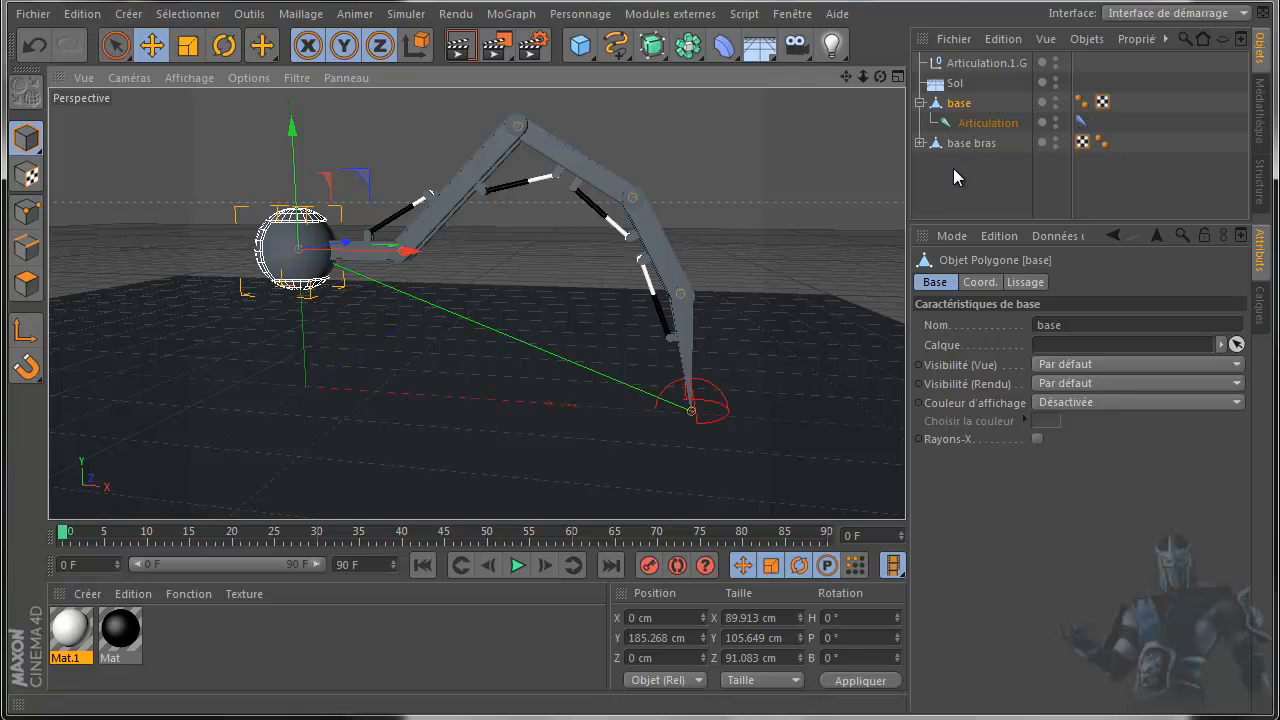
pyautogui.moveTo(956, 144)
pyautogui.mouseDown()
pyautogui.moveTo(968, 118)
pyautogui.moveTo(948, 137)
pyautogui.mouseUp()
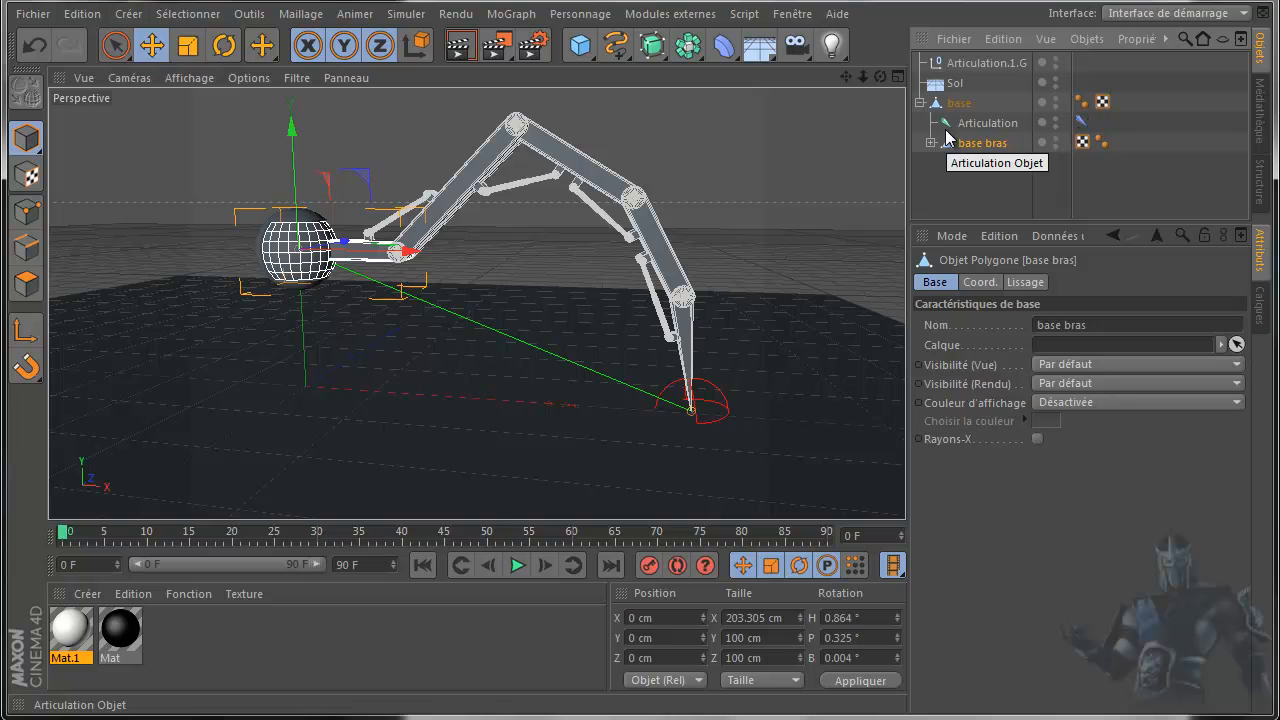
# Step: Test moving base bras and then its parent base, undoing each move
pyautogui.moveTo(346, 250); pyautogui.dragTo(346, 242)
pyautogui.click(36, 44)
pyautogui.click(960, 104)
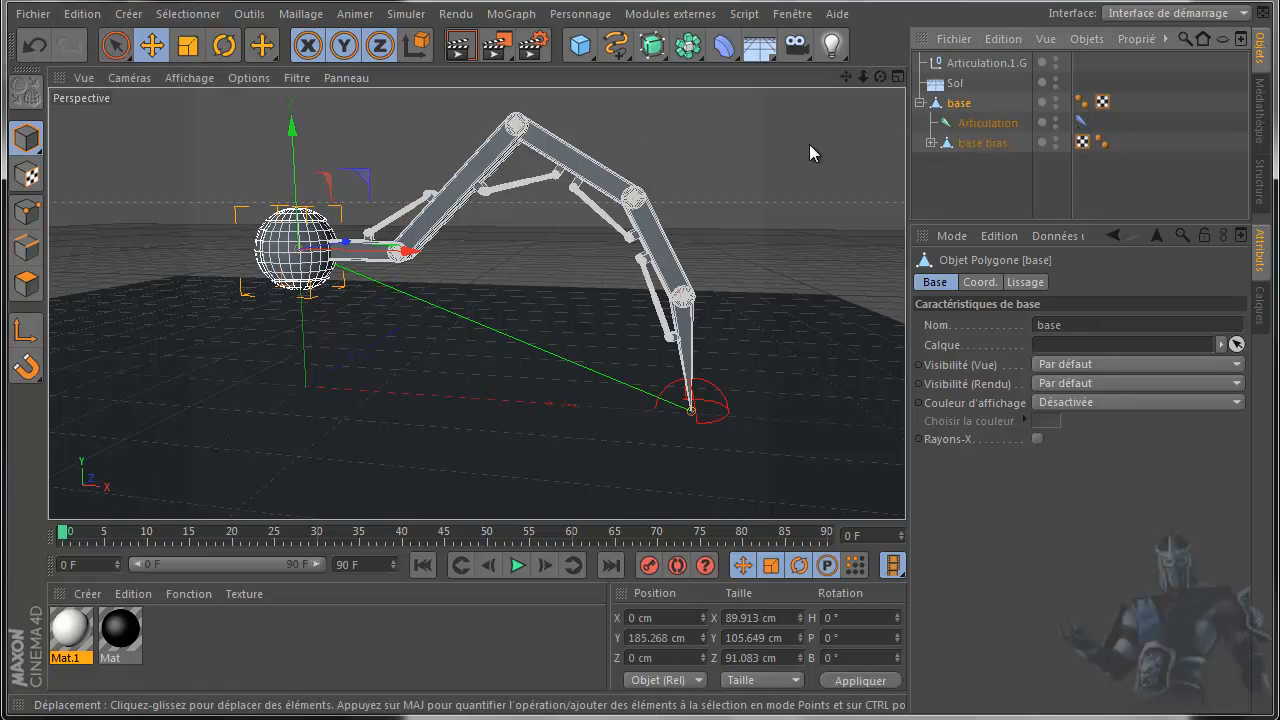
pyautogui.moveTo(346, 244); pyautogui.dragTo(383, 255)
pyautogui.click(32, 45)
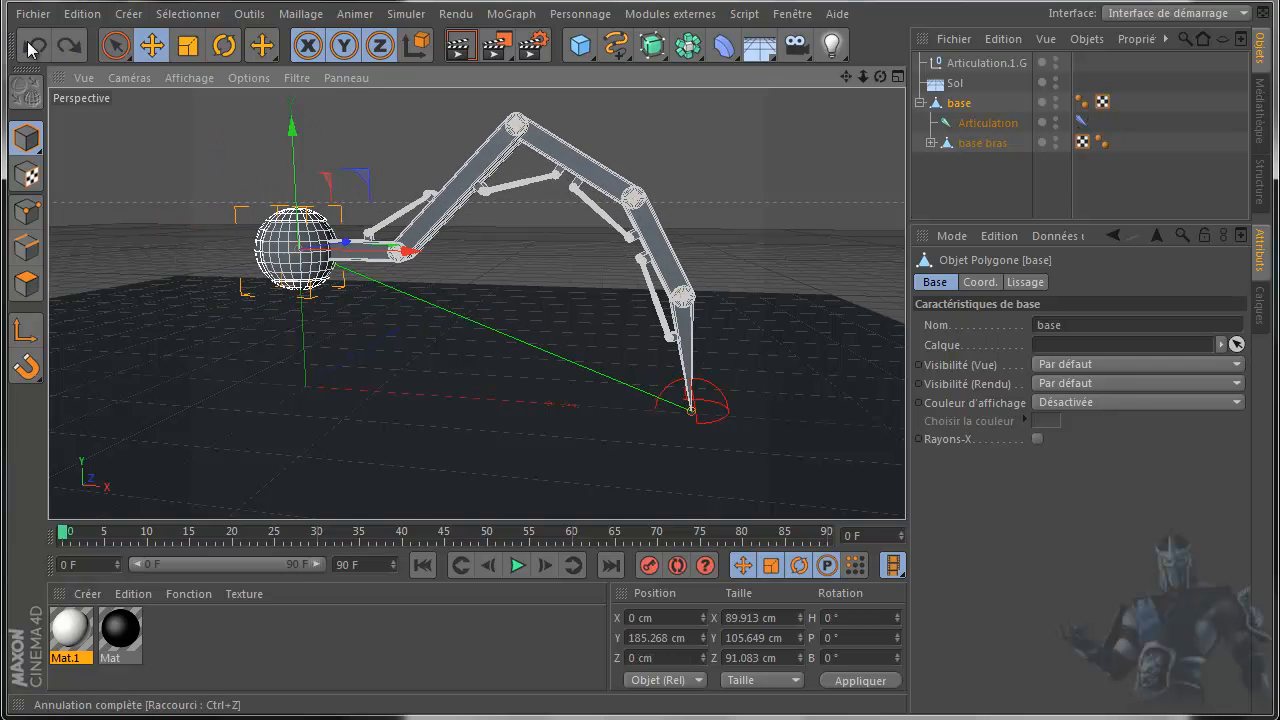
# Step: Show the arm in the four-view layout
pyautogui.middleClick(654, 449)
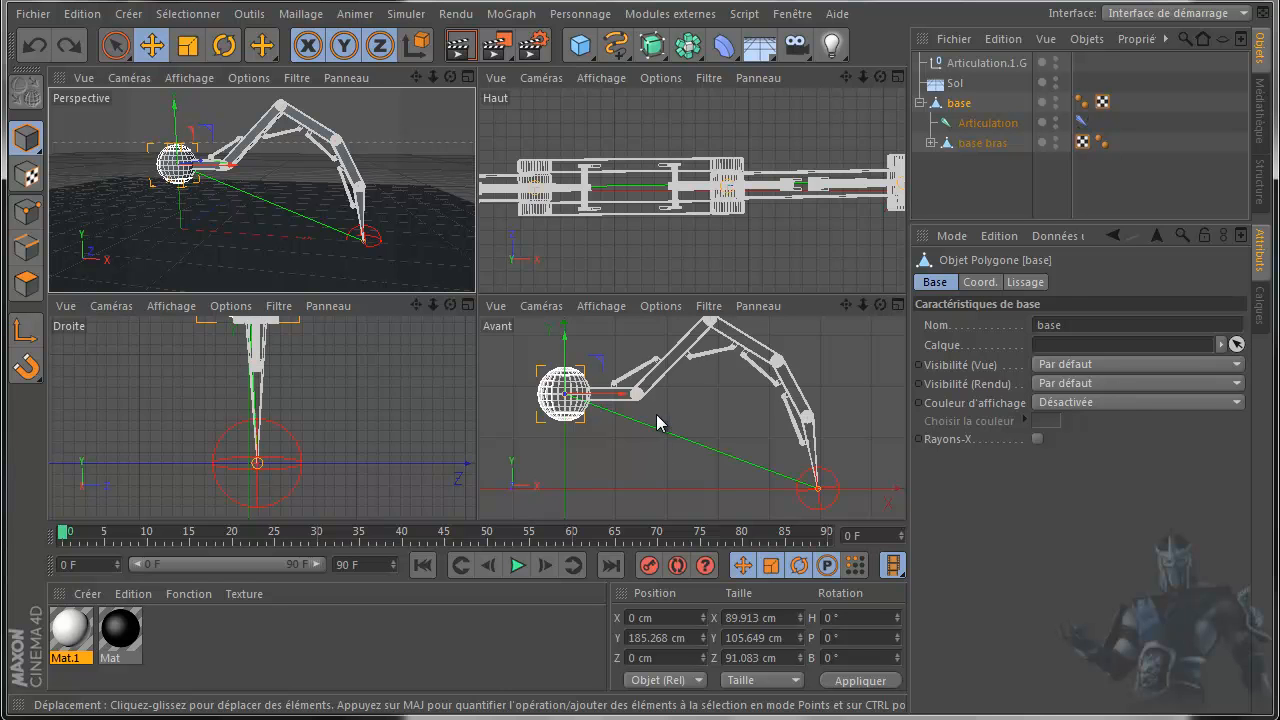